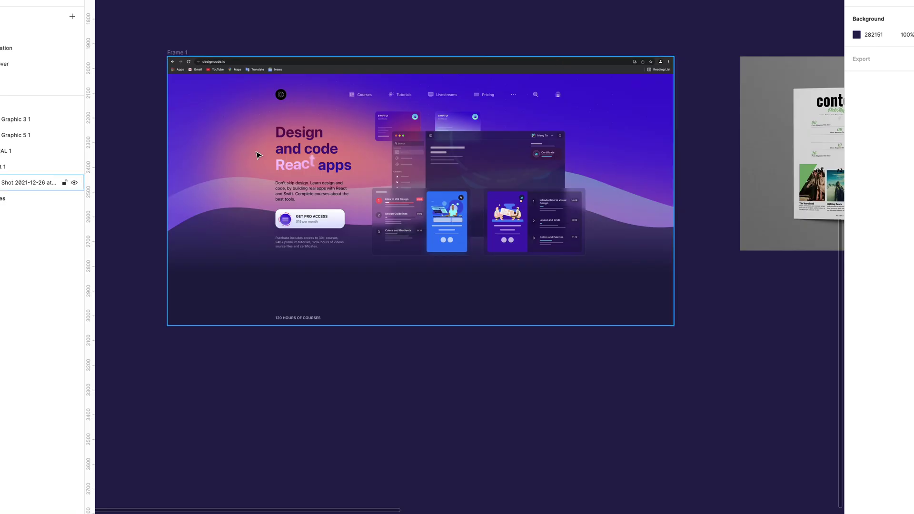
Hide the interface with Ctrl+\ and scroll right through the example frames.
{"action": "key", "text": "ctrl+backslash"}
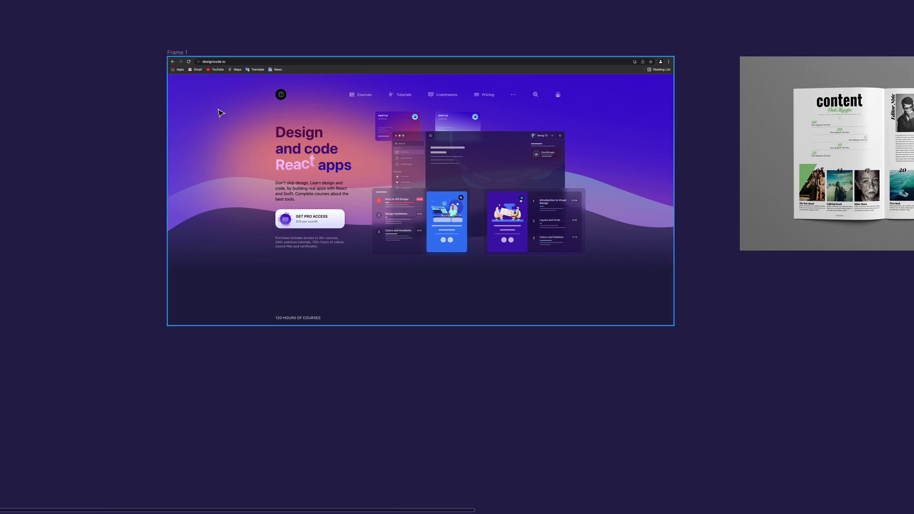
{"action": "scroll", "coordinate": [259, 250], "scroll_direction": "right", "scroll_amount": 2}
{"action": "scroll", "coordinate": [274, 240], "scroll_direction": "right", "scroll_amount": 2}
{"action": "scroll", "coordinate": [276, 237], "scroll_direction": "right", "scroll_amount": 7}
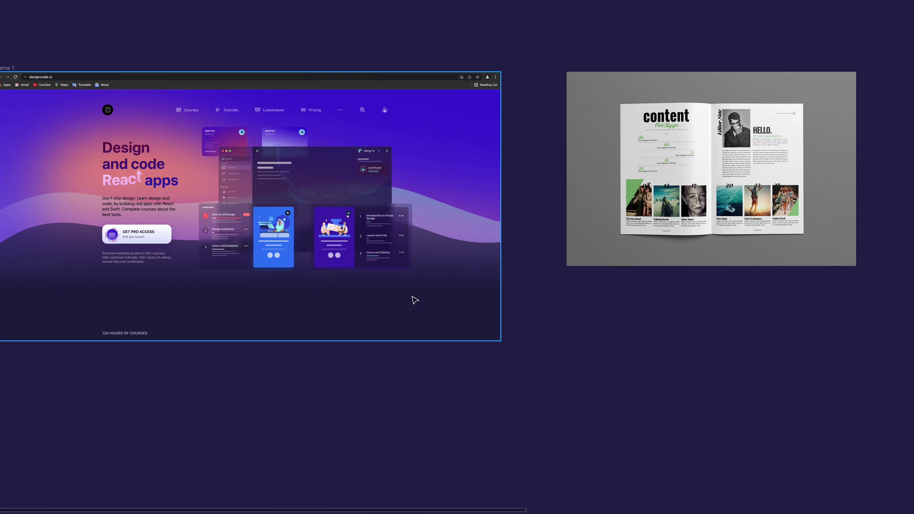
{"action": "scroll", "coordinate": [414, 298], "scroll_direction": "right", "scroll_amount": 10}
{"action": "scroll", "coordinate": [415, 299], "scroll_direction": "right", "scroll_amount": 4}
{"action": "scroll", "coordinate": [414, 299], "scroll_direction": "right", "scroll_amount": 3}
{"action": "scroll", "coordinate": [414, 300], "scroll_direction": "right", "scroll_amount": 1}
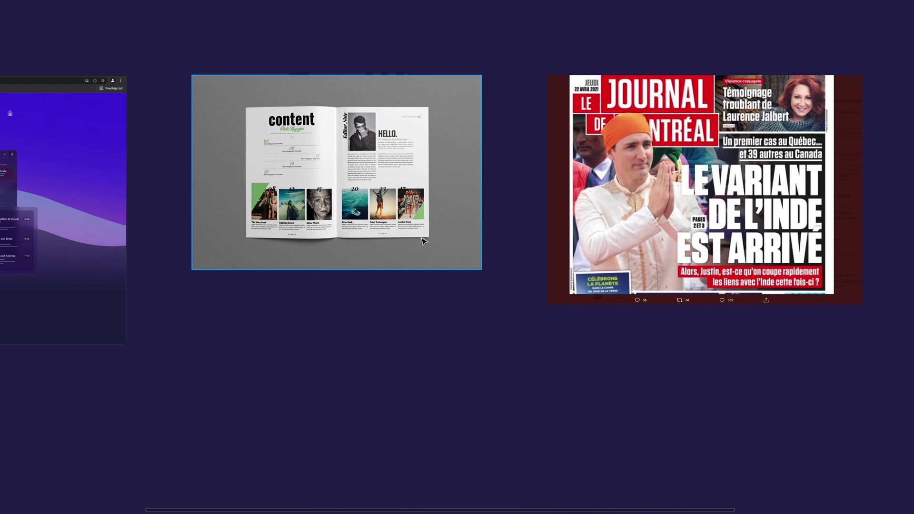
{"action": "scroll", "coordinate": [421, 240], "scroll_direction": "right", "scroll_amount": 6}
{"action": "scroll", "coordinate": [422, 240], "scroll_direction": "right", "scroll_amount": 6}
{"action": "scroll", "coordinate": [422, 241], "scroll_direction": "right", "scroll_amount": 4}
{"action": "scroll", "coordinate": [418, 239], "scroll_direction": "right", "scroll_amount": 2}
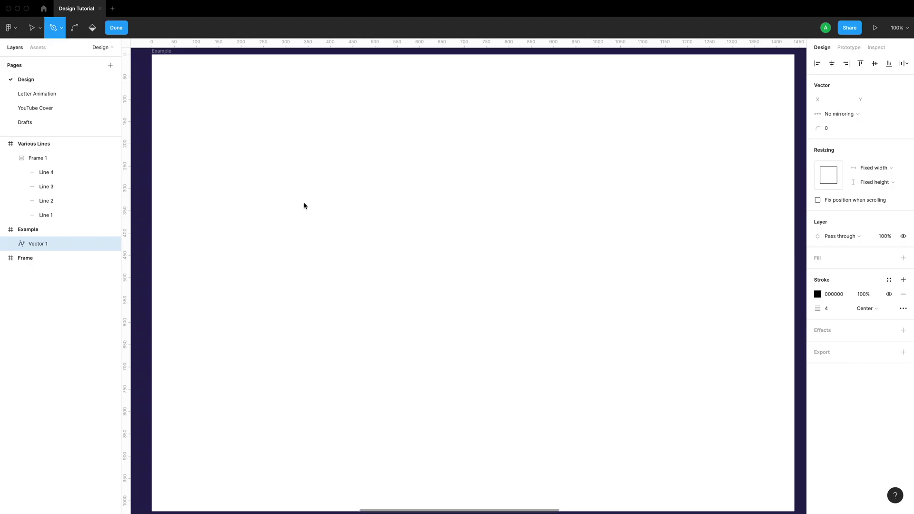
Draw a closed square path with the Pen from four corner points, then undo back to its first point.
{"action": "left_click", "coordinate": [57, 31]}
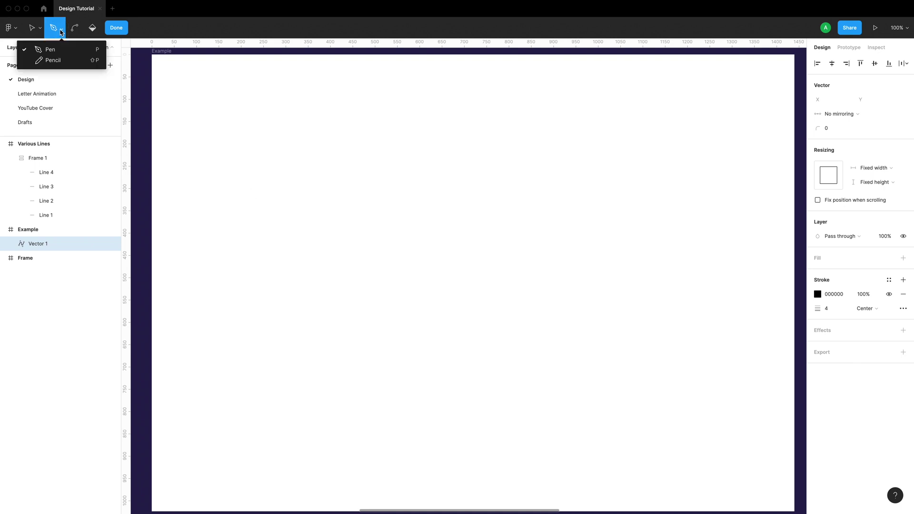
{"action": "left_click", "coordinate": [97, 52]}
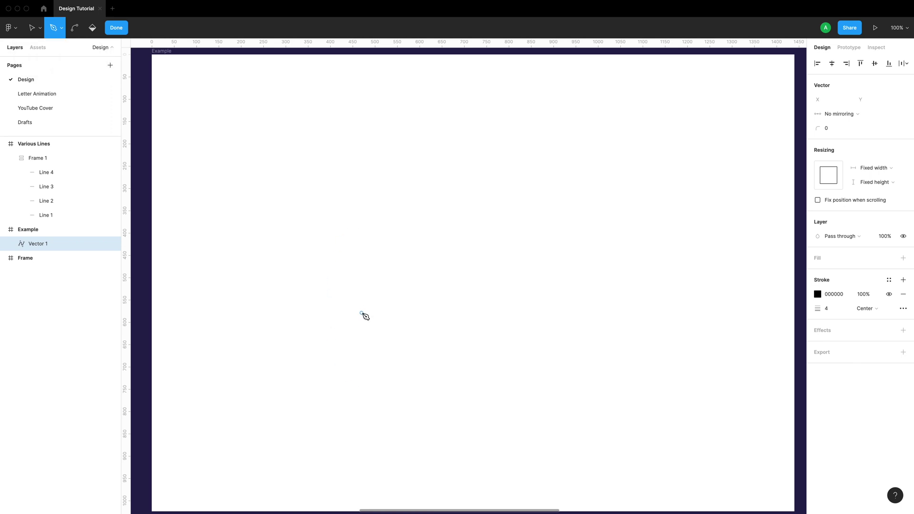
{"action": "left_click", "coordinate": [351, 410]}
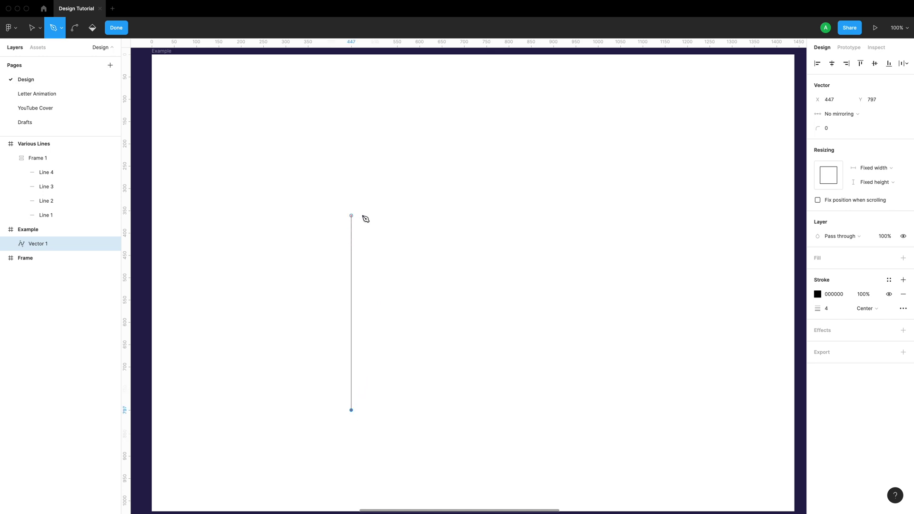
{"action": "left_click", "coordinate": [360, 161], "text": "shift"}
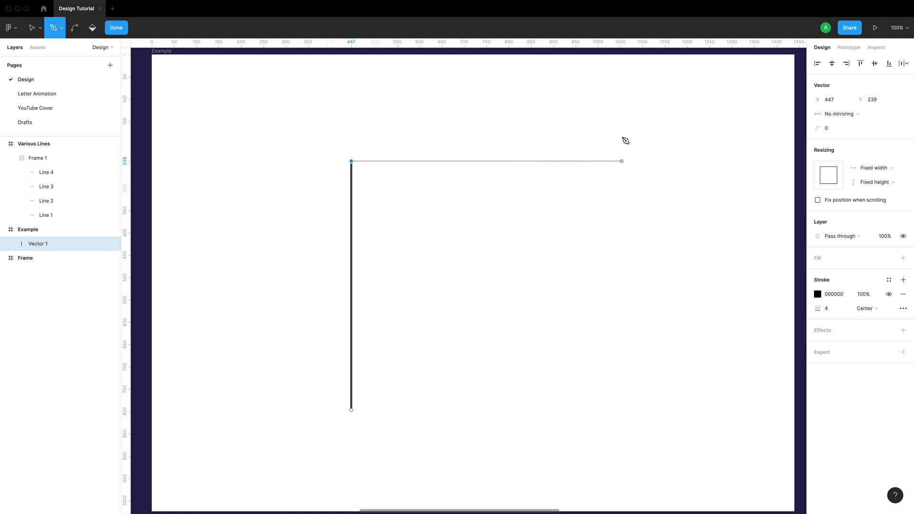
{"action": "left_click", "coordinate": [606, 149]}
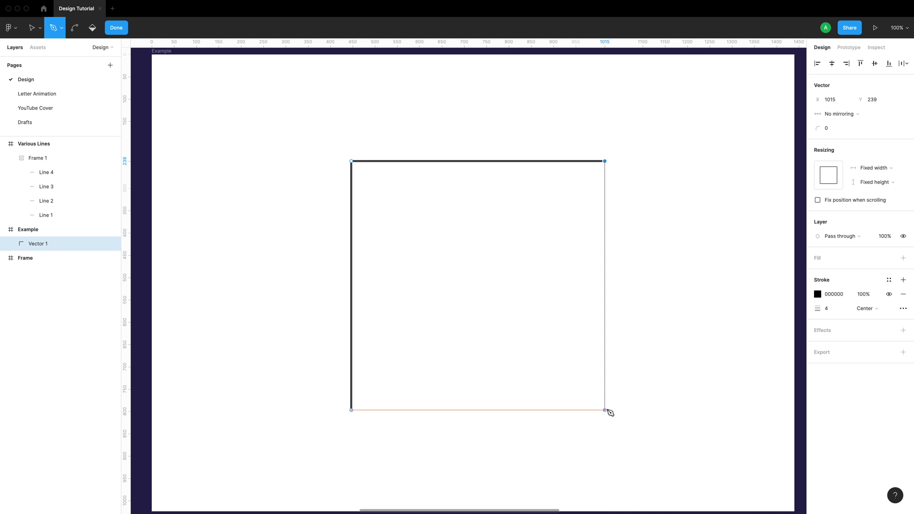
{"action": "left_click", "coordinate": [606, 411]}
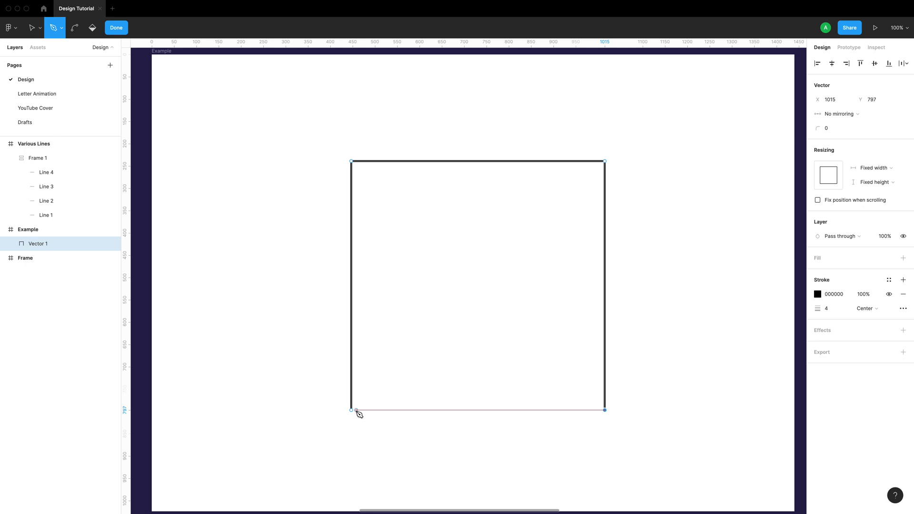
{"action": "left_click", "coordinate": [351, 410]}
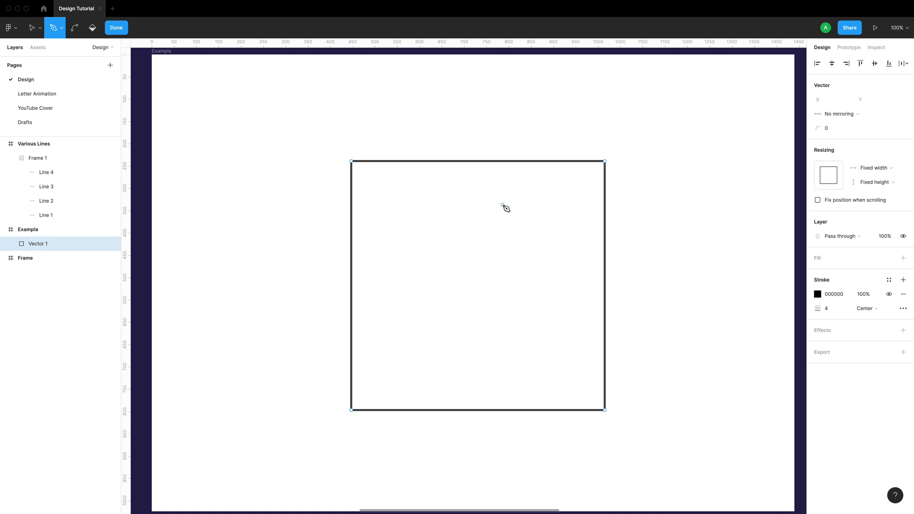
{"action": "key", "text": "ctrl+z"}
{"action": "key", "text": "ctrl+z"}
{"action": "key", "text": "ctrl+z"}
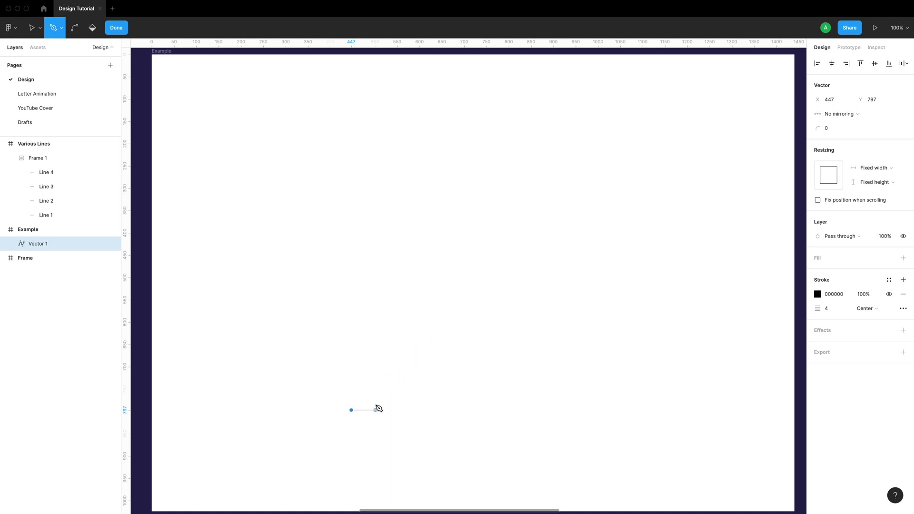
Finish a zigzag trace of alternating 45-degree and vertical segments, then deselect it.
{"action": "left_click", "coordinate": [443, 318]}
{"action": "left_click", "coordinate": [458, 169], "text": "shift"}
{"action": "left_click", "coordinate": [536, 118], "text": "shift"}
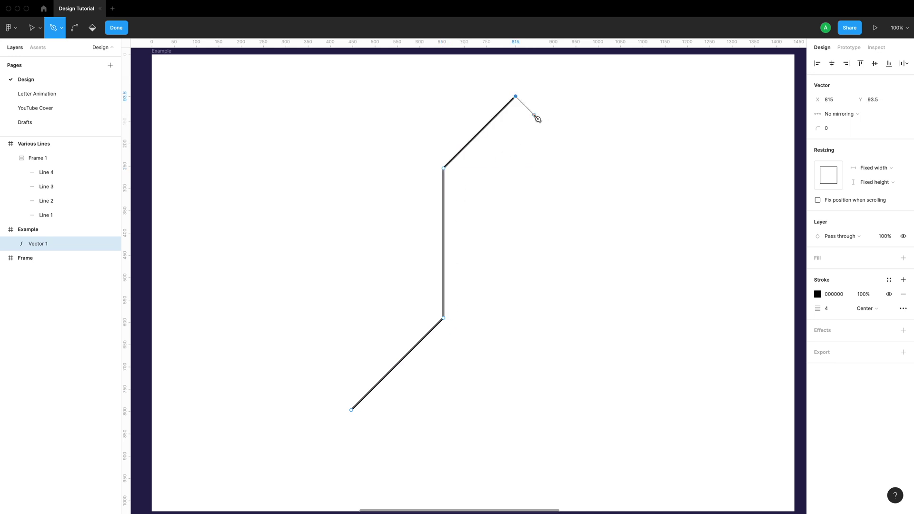
{"action": "left_click", "coordinate": [521, 65], "text": "shift"}
{"action": "key", "text": "Escape"}
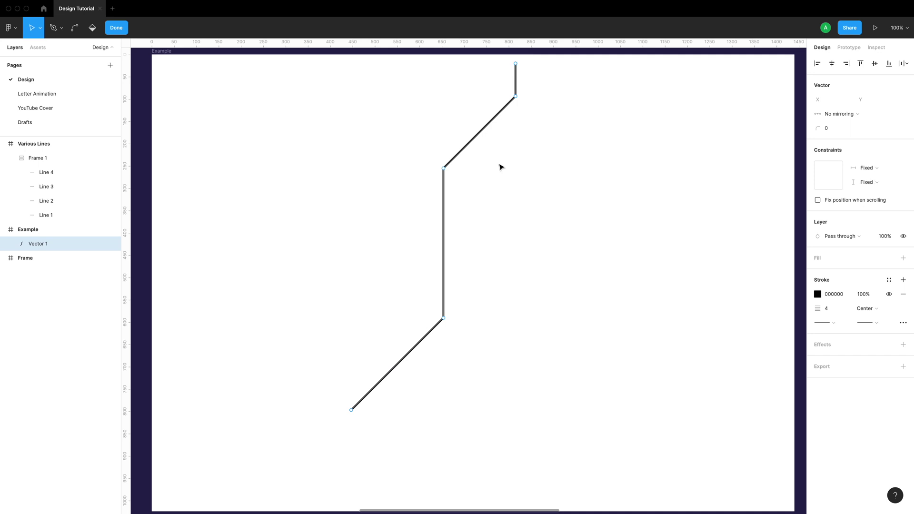
{"action": "key", "text": "Escape"}
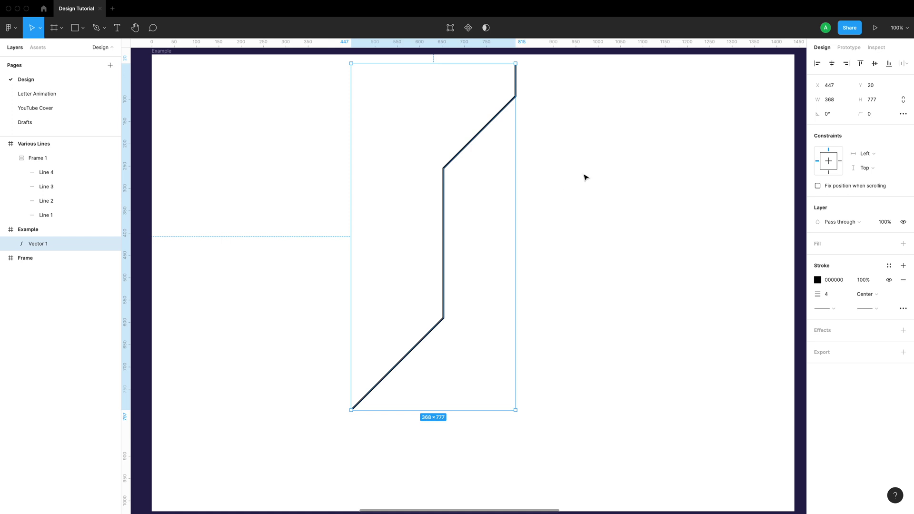
{"action": "left_click", "coordinate": [585, 177]}
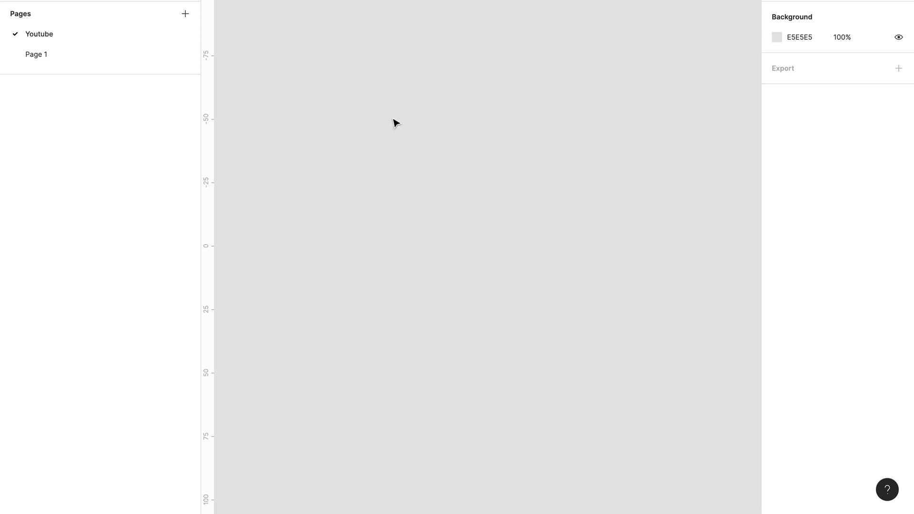
Draw a new frame and resize it to the Desktop 1440×1024 preset.
{"action": "key", "text": "f"}
{"action": "left_click_drag", "start_coordinate": [382, 114], "coordinate": [638, 295]}
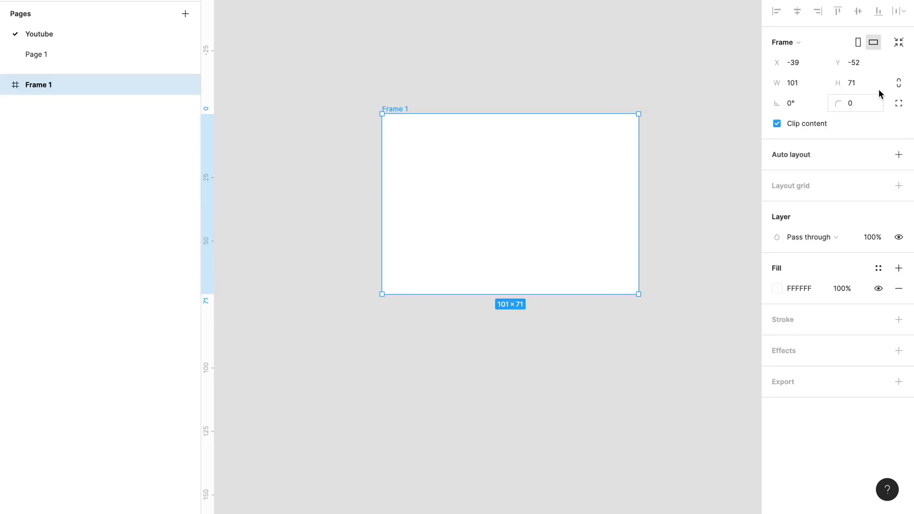
{"action": "left_click", "coordinate": [823, 44]}
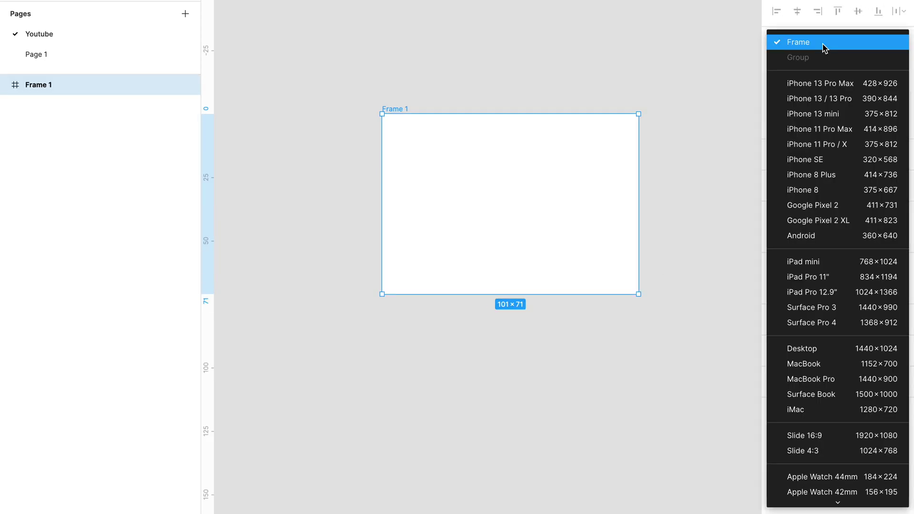
{"action": "left_click", "coordinate": [852, 348]}
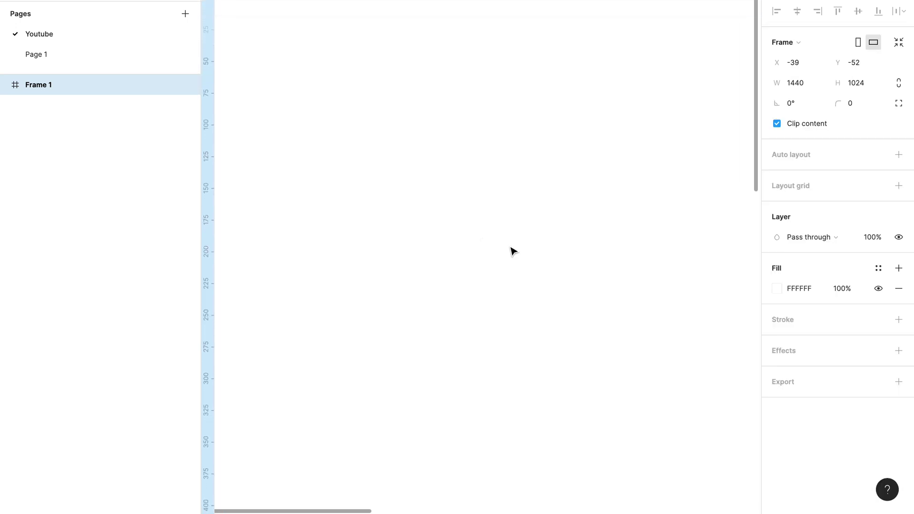
Change the frame's fill to a radial gradient with a dark blue centre stop.
{"action": "scroll", "coordinate": [513, 250], "scroll_direction": "down", "scroll_amount": 3, "text": "ctrl"}
{"action": "scroll", "coordinate": [513, 251], "scroll_direction": "right", "scroll_amount": 3}
{"action": "scroll", "coordinate": [513, 251], "scroll_direction": "down", "scroll_amount": 2}
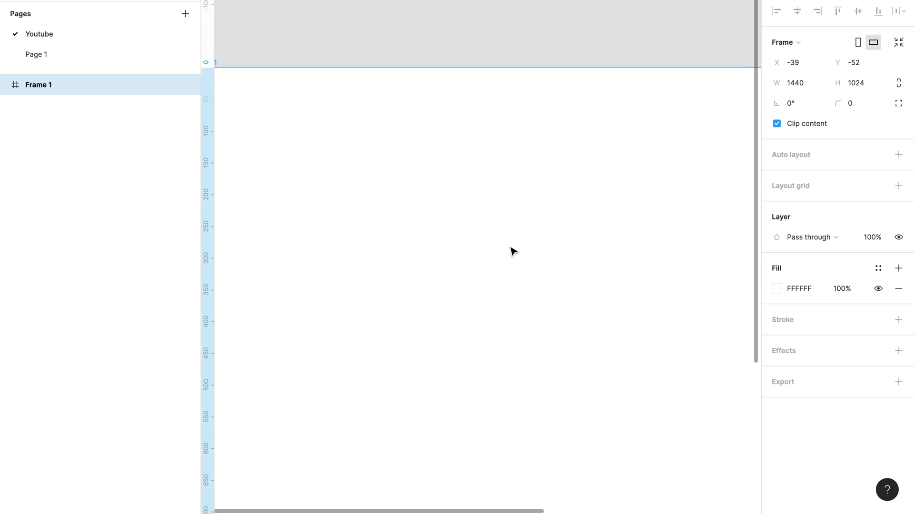
{"action": "scroll", "coordinate": [513, 250], "scroll_direction": "down", "scroll_amount": 3, "text": "ctrl"}
{"action": "scroll", "coordinate": [559, 185], "scroll_direction": "right", "scroll_amount": 3}
{"action": "scroll", "coordinate": [559, 186], "scroll_direction": "down", "scroll_amount": 3}
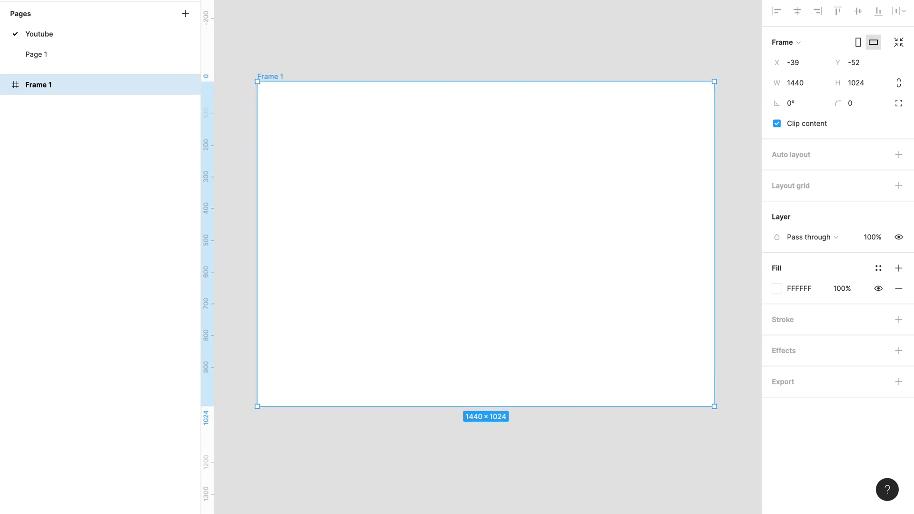
{"action": "left_click", "coordinate": [777, 289]}
{"action": "left_click", "coordinate": [654, 186]}
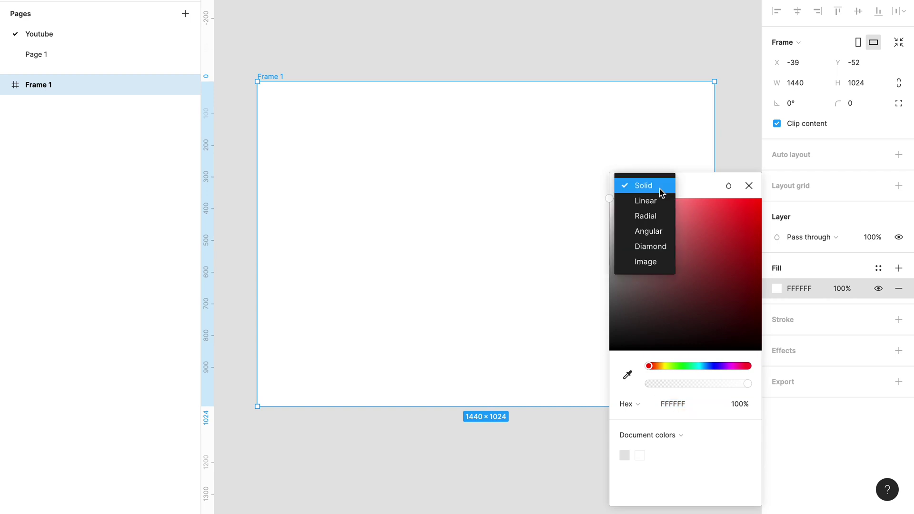
{"action": "left_click", "coordinate": [655, 217]}
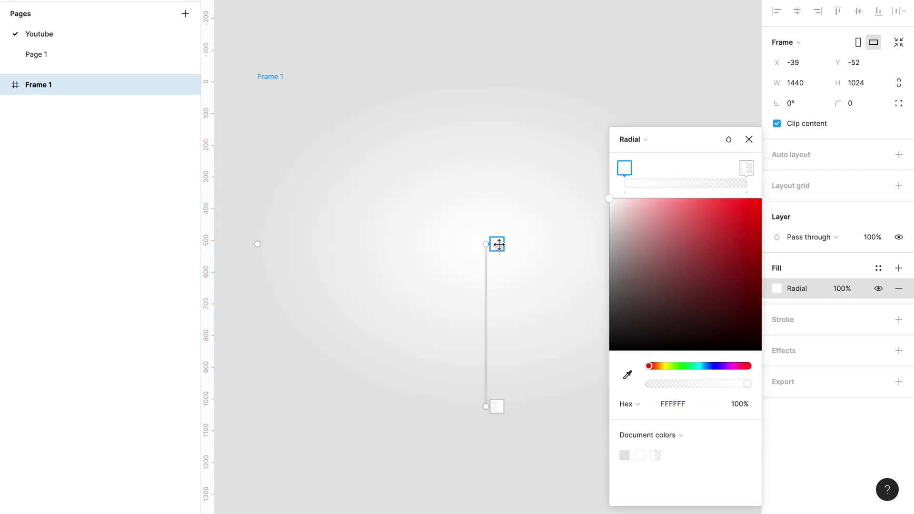
{"action": "left_click", "coordinate": [715, 267]}
{"action": "left_click_drag", "start_coordinate": [727, 285], "coordinate": [745, 284]}
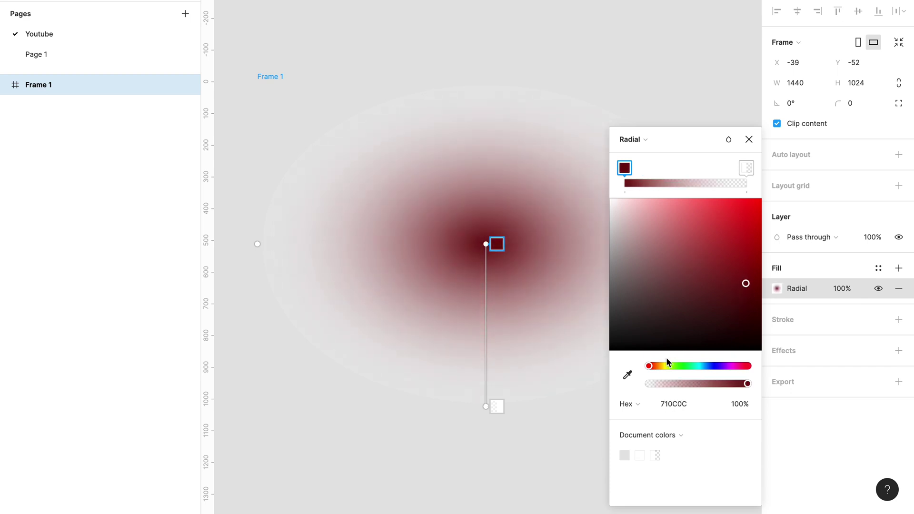
{"action": "left_click_drag", "start_coordinate": [653, 365], "coordinate": [716, 365]}
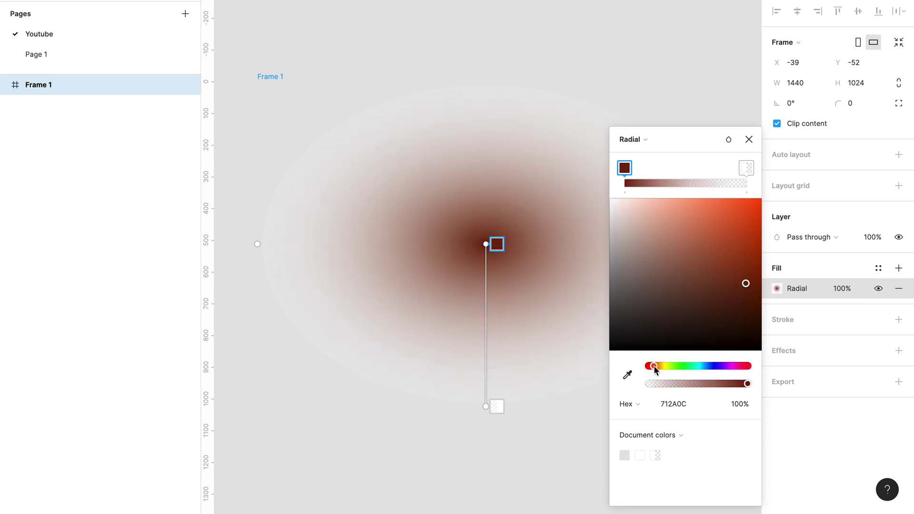
Set the edge stop to opaque navy 080343 and brighten the centre to purple-blue 392FA7.
{"action": "left_click", "coordinate": [746, 167]}
{"action": "left_click_drag", "start_coordinate": [624, 213], "coordinate": [754, 310]}
{"action": "left_click_drag", "start_coordinate": [709, 386], "coordinate": [817, 393]}
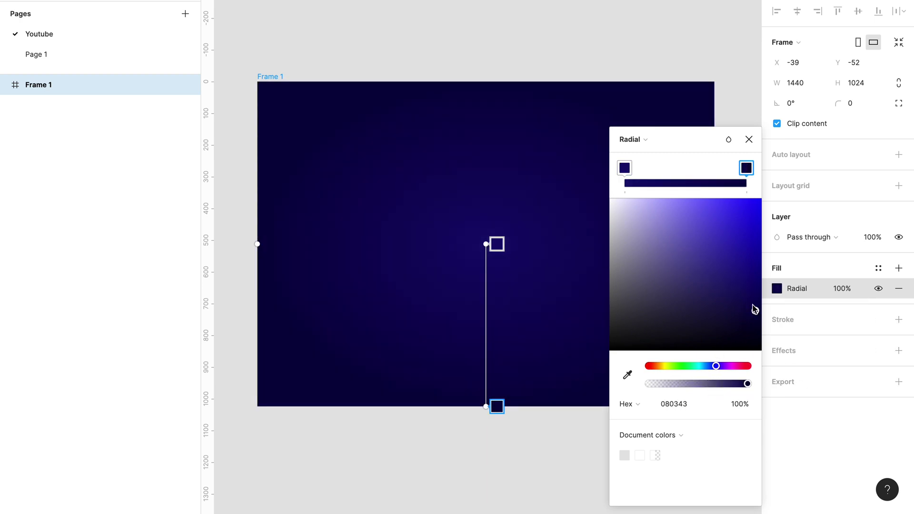
{"action": "left_click_drag", "start_coordinate": [755, 311], "coordinate": [758, 309]}
{"action": "left_click", "coordinate": [496, 244]}
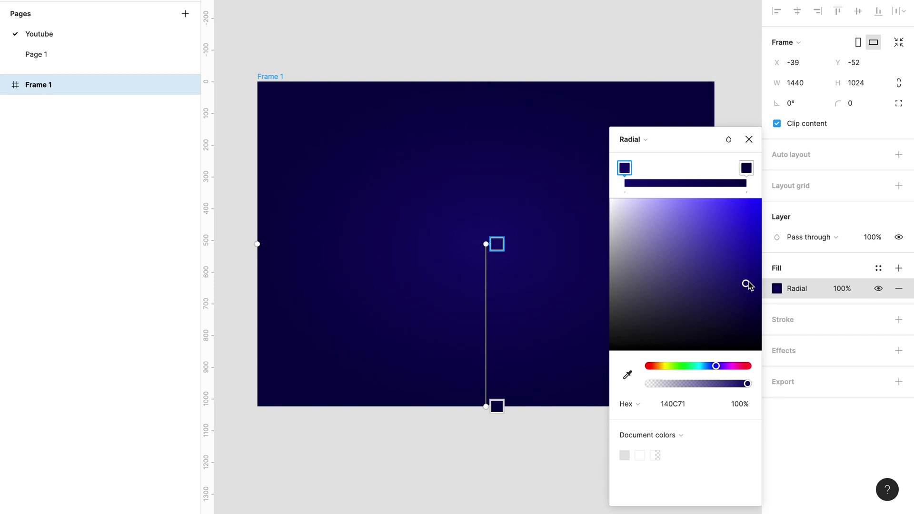
{"action": "left_click_drag", "start_coordinate": [745, 284], "coordinate": [757, 263]}
{"action": "left_click_drag", "start_coordinate": [757, 266], "coordinate": [722, 254]}
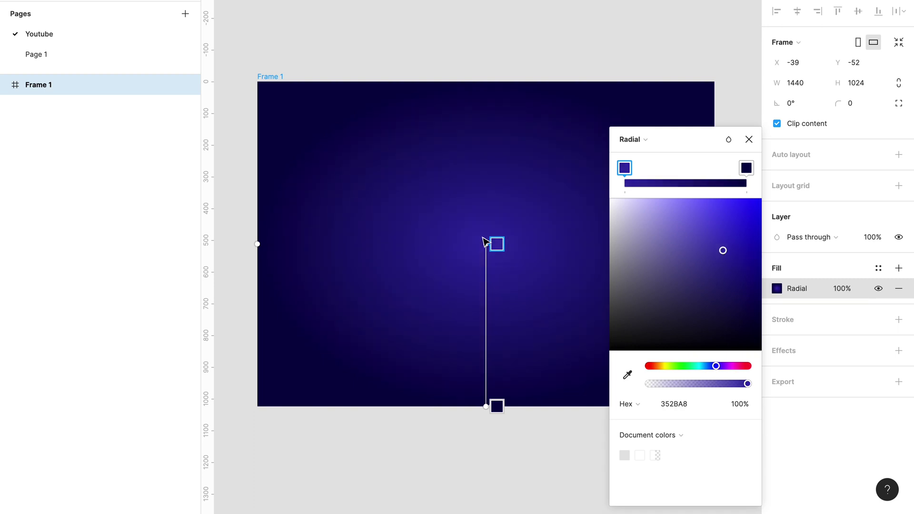
{"action": "left_click", "coordinate": [748, 139]}
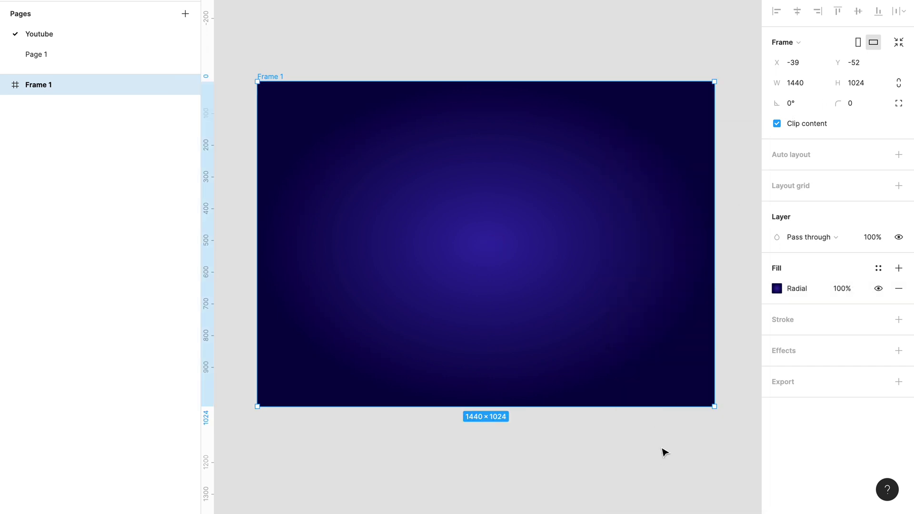
Draw a circuit trace rising from the frame's bottom edge with one diagonal jog.
{"action": "scroll", "coordinate": [676, 372], "scroll_direction": "right", "scroll_amount": 2}
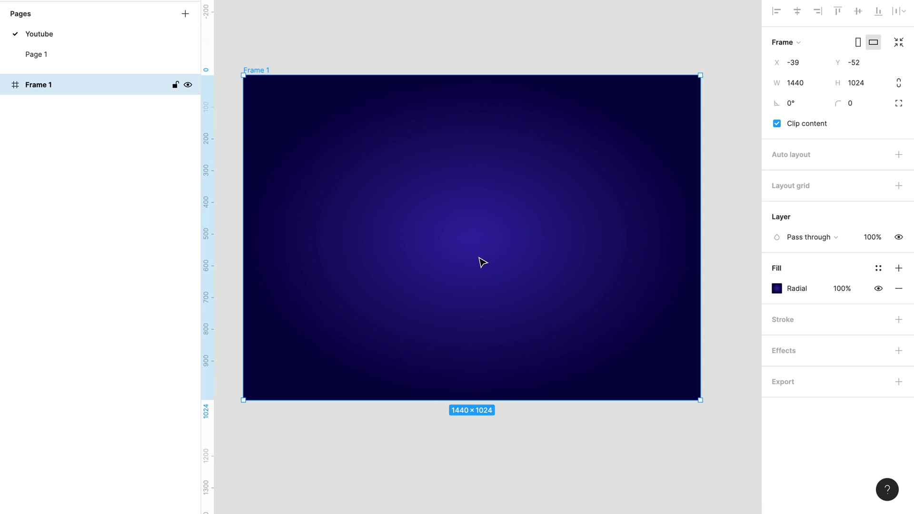
{"action": "key", "text": "p"}
{"action": "left_click", "coordinate": [462, 364]}
{"action": "left_click", "coordinate": [426, 402]}
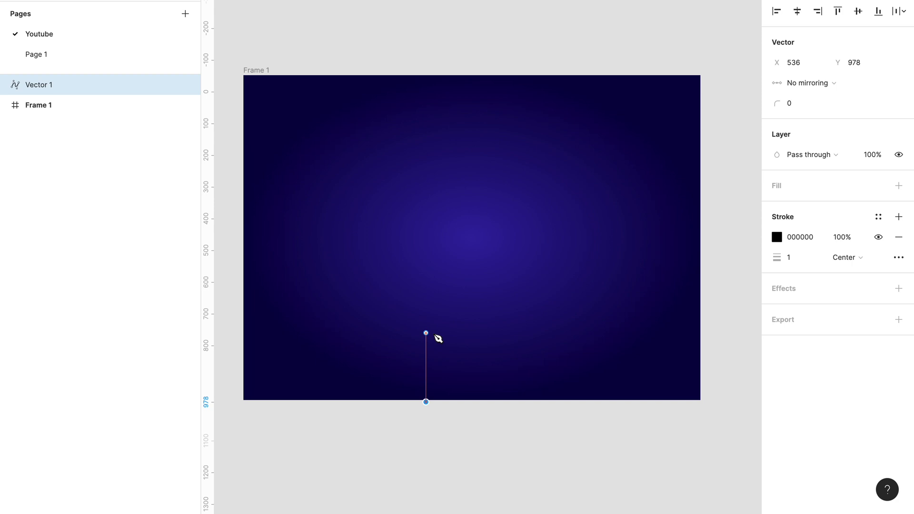
{"action": "left_click", "coordinate": [426, 369]}
{"action": "left_click", "coordinate": [406, 350]}
{"action": "left_click", "coordinate": [407, 236]}
{"action": "key", "text": "Escape"}
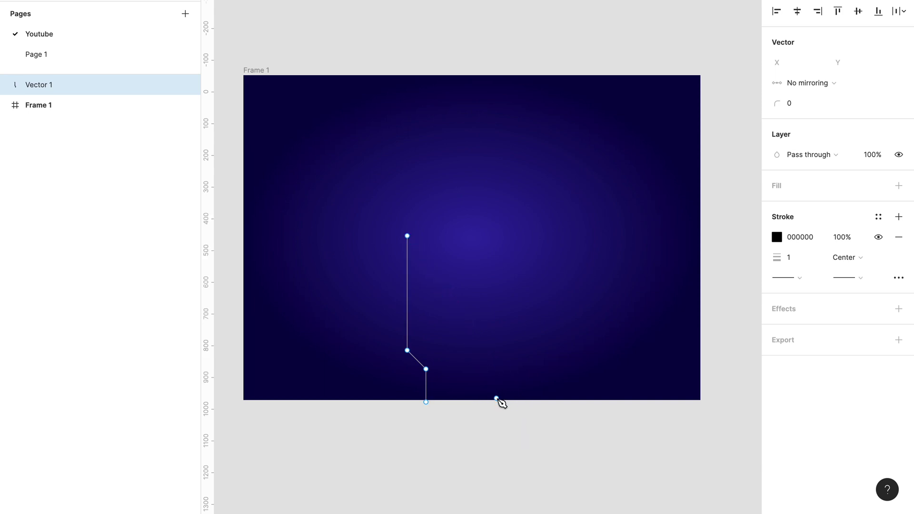
{"action": "key", "text": "Escape"}
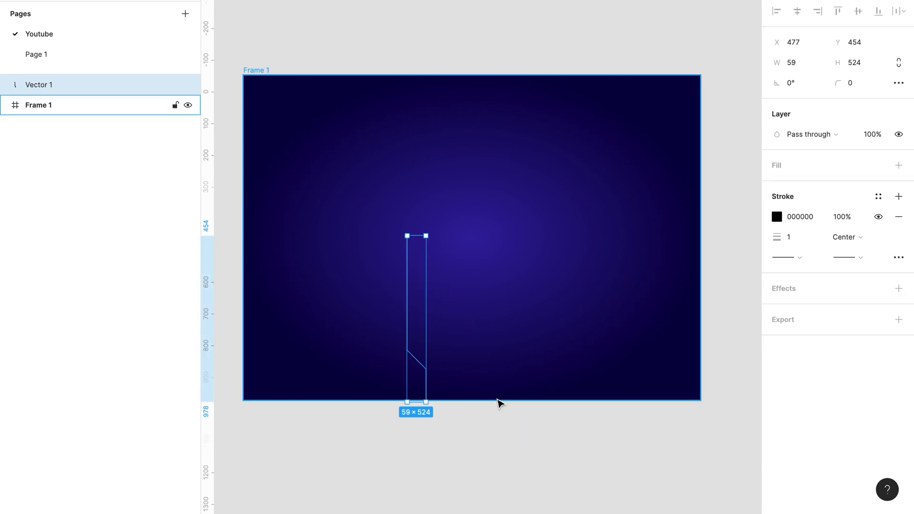
Draw a second trace from the bottom edge, jogging diagonally and rising toward the top.
{"action": "key", "text": "p"}
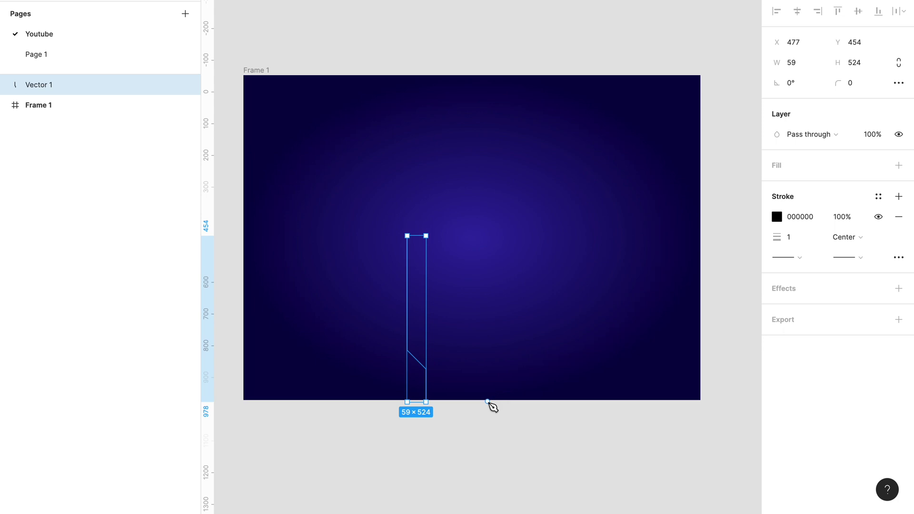
{"action": "left_click", "coordinate": [487, 401]}
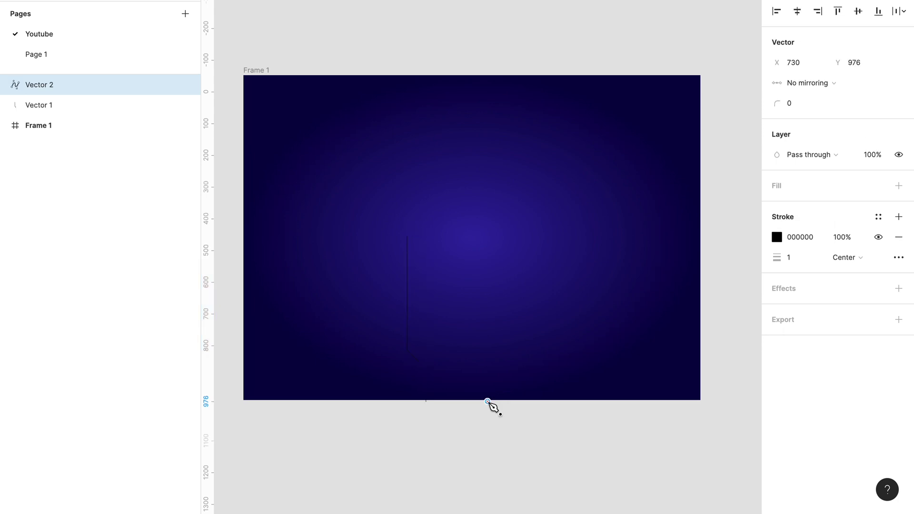
{"action": "left_click", "coordinate": [487, 323]}
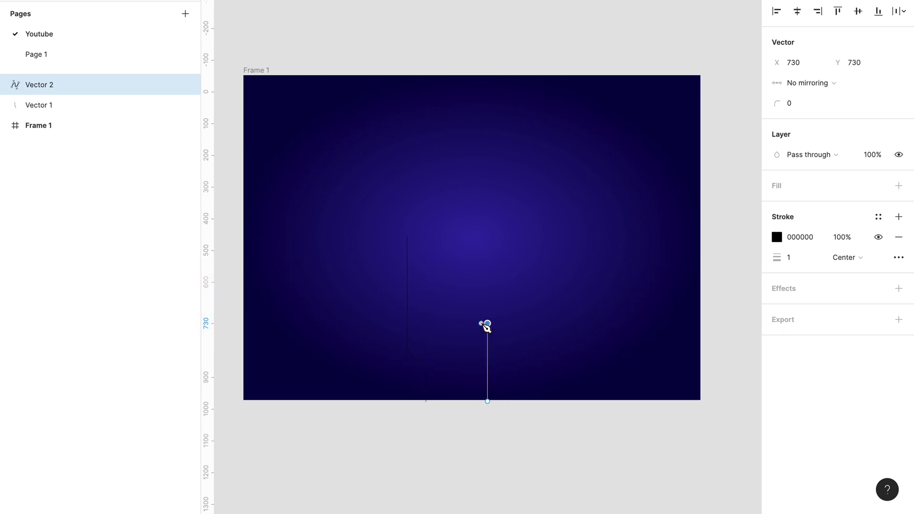
{"action": "left_click", "coordinate": [513, 297]}
{"action": "left_click", "coordinate": [513, 170]}
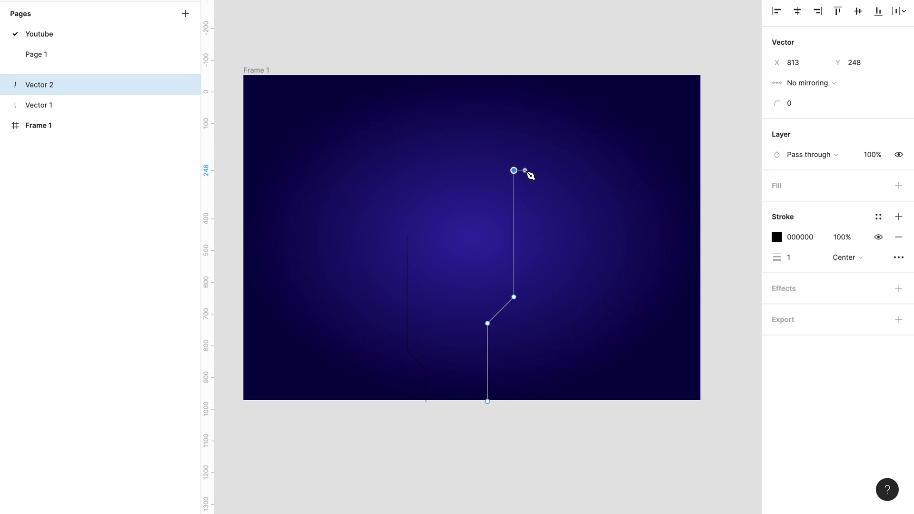
{"action": "key", "text": "Escape"}
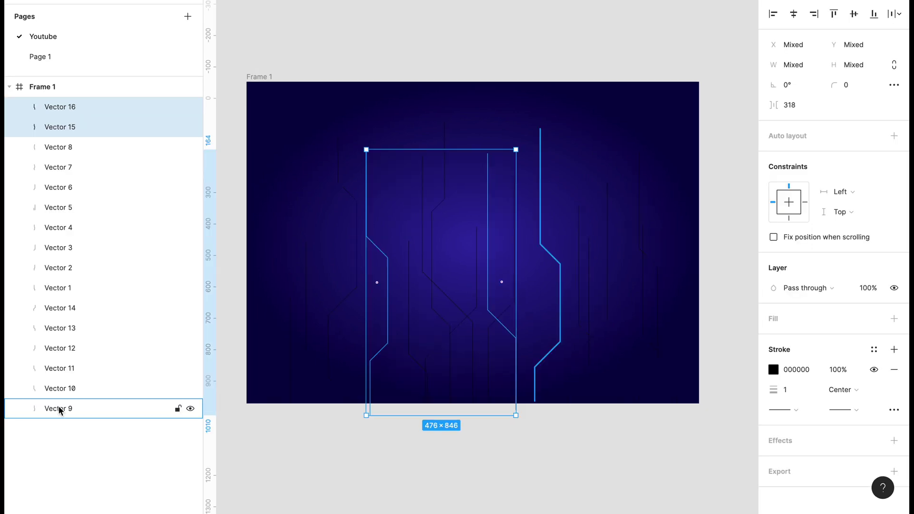
Change the stroke of all the circuit line layers to bright cyan.
{"action": "left_click", "coordinate": [59, 409], "text": "shift"}
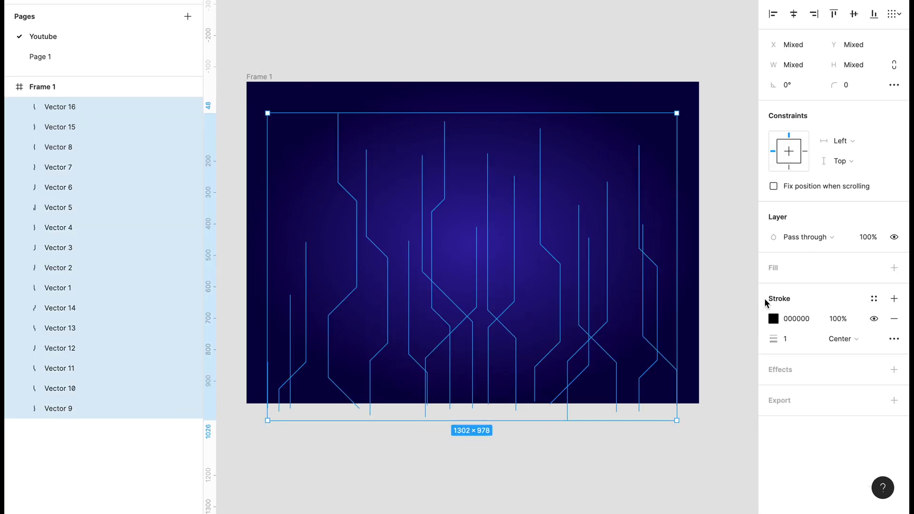
{"action": "left_click", "coordinate": [774, 319]}
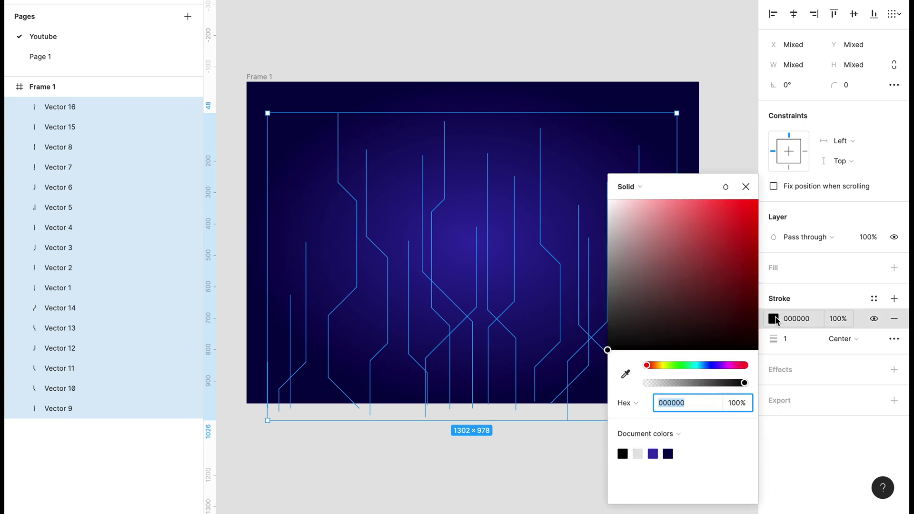
{"action": "left_click", "coordinate": [706, 233]}
{"action": "left_click_drag", "start_coordinate": [687, 365], "coordinate": [697, 365]}
{"action": "mouse_move", "coordinate": [706, 231]}
{"action": "left_mouse_down"}
{"action": "mouse_move", "coordinate": [719, 200]}
{"action": "mouse_move", "coordinate": [729, 209]}
{"action": "left_mouse_up"}
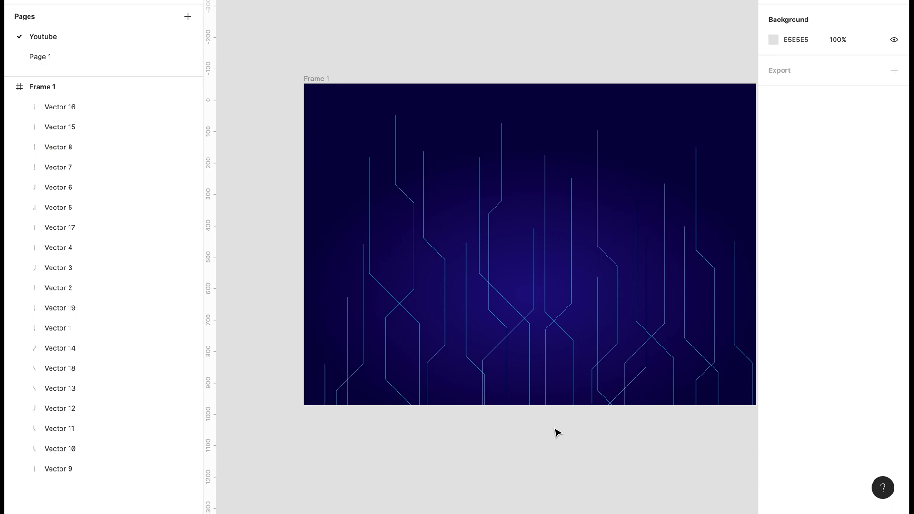
Zoom in and draw a small ellipse dot at the top of one line.
{"action": "scroll", "coordinate": [330, 137], "scroll_direction": "up", "scroll_amount": 1}
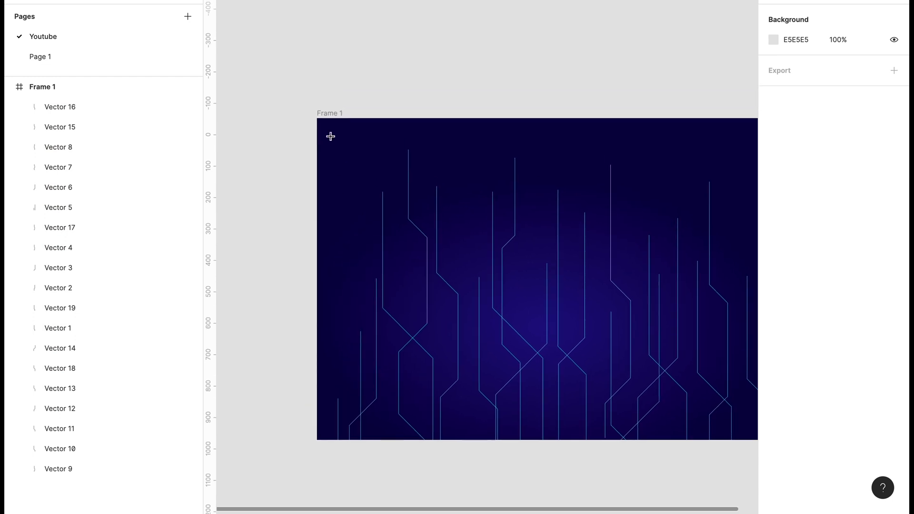
{"action": "scroll", "coordinate": [330, 136], "scroll_direction": "up", "scroll_amount": 4}
{"action": "scroll", "coordinate": [330, 136], "scroll_direction": "up", "scroll_amount": 2}
{"action": "scroll", "coordinate": [330, 137], "scroll_direction": "up", "scroll_amount": 2}
{"action": "scroll", "coordinate": [330, 137], "scroll_direction": "up", "scroll_amount": 3}
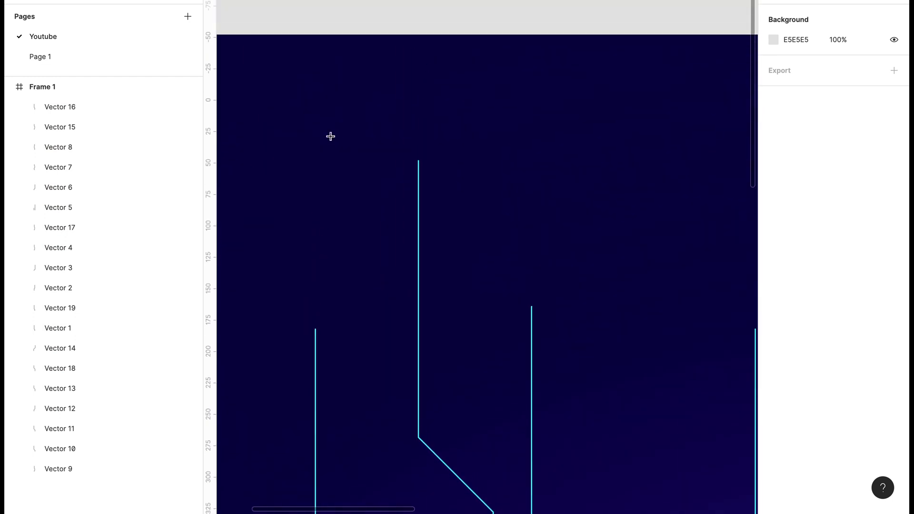
{"action": "mouse_move", "coordinate": [412, 144]}
{"action": "left_mouse_down"}
{"action": "mouse_move", "coordinate": [434, 169]}
{"action": "mouse_move", "coordinate": [422, 157]}
{"action": "left_mouse_up"}
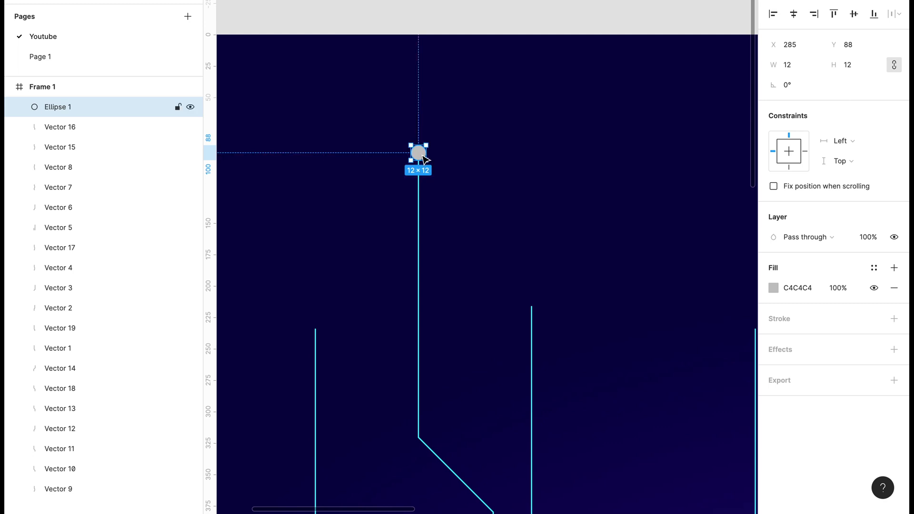
Copy the dot onto the ends of three other circuit lines.
{"action": "scroll", "coordinate": [424, 157], "scroll_direction": "down", "scroll_amount": 3}
{"action": "scroll", "coordinate": [423, 158], "scroll_direction": "left", "scroll_amount": 5}
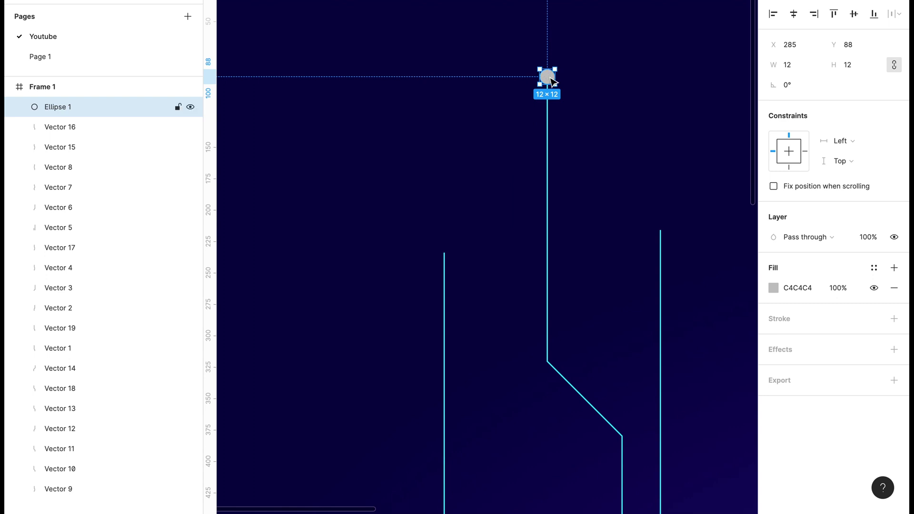
{"action": "mouse_move", "coordinate": [547, 76]}
{"action": "left_mouse_down"}
{"action": "mouse_move", "coordinate": [478, 231]}
{"action": "mouse_move", "coordinate": [450, 258]}
{"action": "left_mouse_up"}
{"action": "scroll", "coordinate": [440, 303], "scroll_direction": "down", "scroll_amount": 5}
{"action": "scroll", "coordinate": [438, 301], "scroll_direction": "down", "scroll_amount": 1}
{"action": "scroll", "coordinate": [438, 302], "scroll_direction": "up", "scroll_amount": 1}
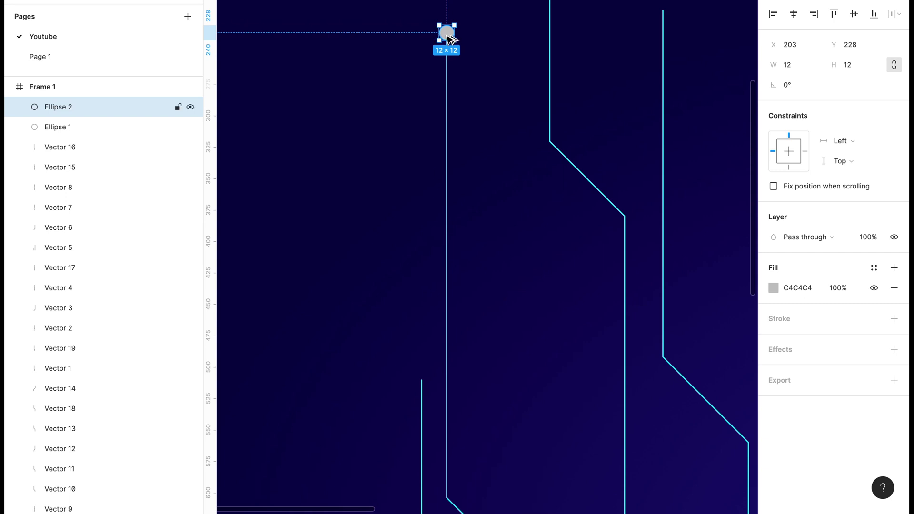
{"action": "left_click_drag", "start_coordinate": [451, 36], "coordinate": [427, 374]}
{"action": "scroll", "coordinate": [500, 286], "scroll_direction": "up", "scroll_amount": 3}
{"action": "scroll", "coordinate": [499, 286], "scroll_direction": "left", "scroll_amount": 1}
{"action": "scroll", "coordinate": [500, 286], "scroll_direction": "up", "scroll_amount": 3}
{"action": "scroll", "coordinate": [499, 285], "scroll_direction": "left", "scroll_amount": 1}
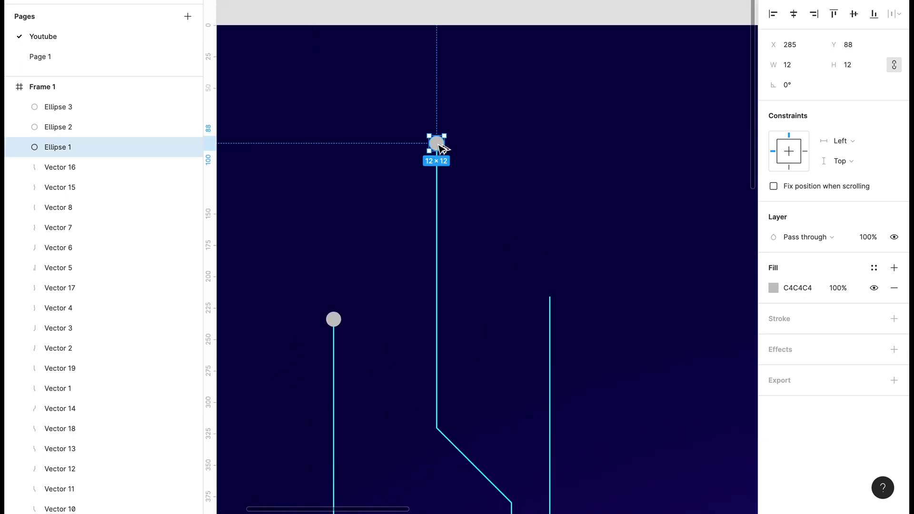
{"action": "left_click_drag", "start_coordinate": [436, 144], "coordinate": [558, 291]}
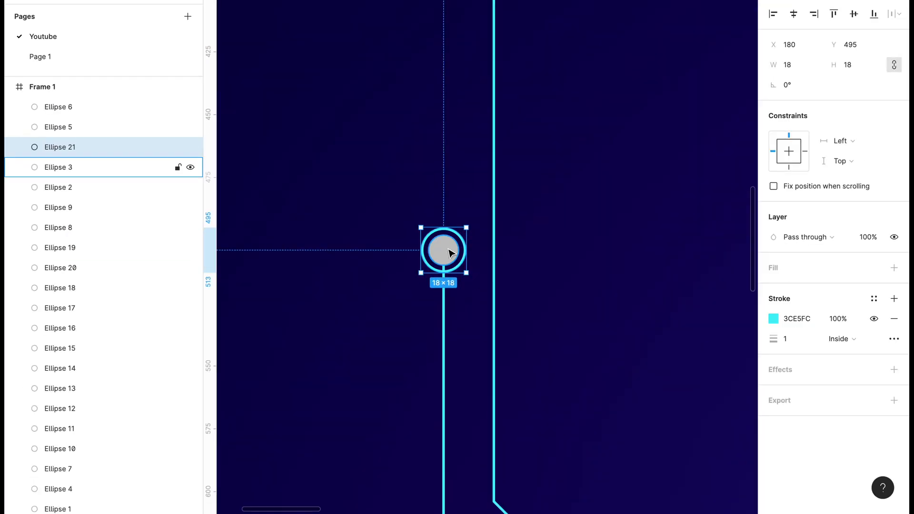
Group the inner dot with its outer cyan ring and name the group Circles.
{"action": "left_click", "coordinate": [449, 252]}
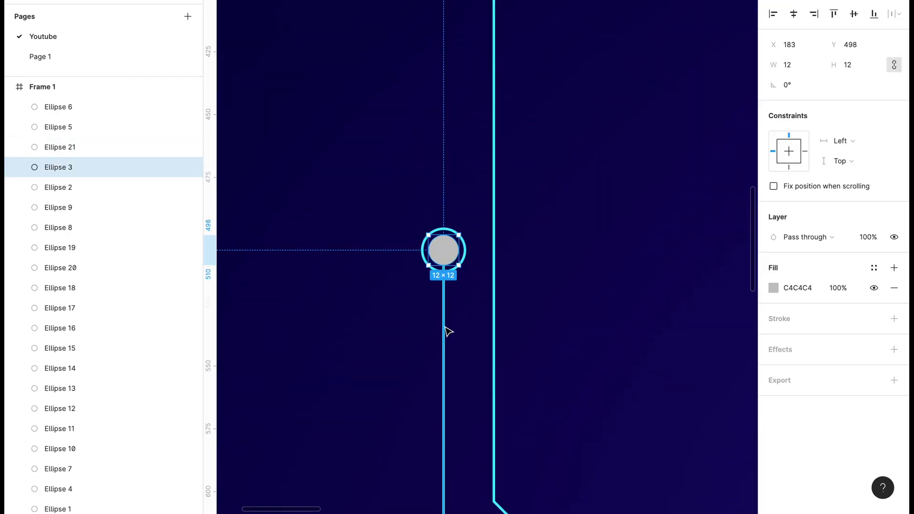
{"action": "left_click", "coordinate": [408, 287]}
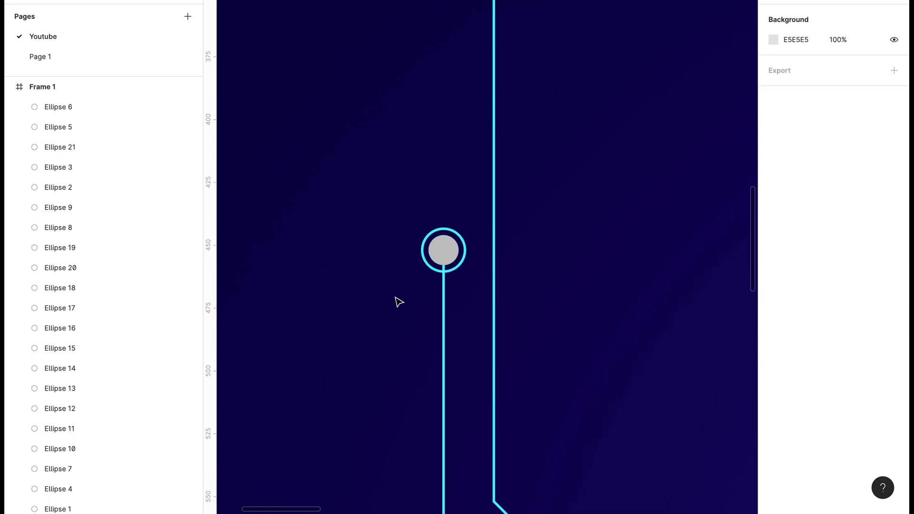
{"action": "scroll", "coordinate": [395, 304], "scroll_direction": "up", "scroll_amount": 3}
{"action": "left_click", "coordinate": [501, 189]}
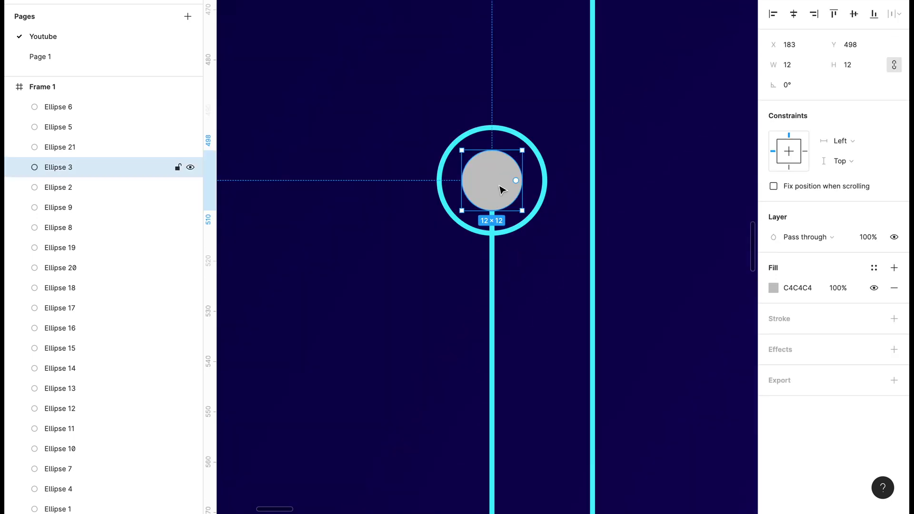
{"action": "left_click", "coordinate": [506, 128], "text": "shift"}
{"action": "key", "text": "ctrl+g"}
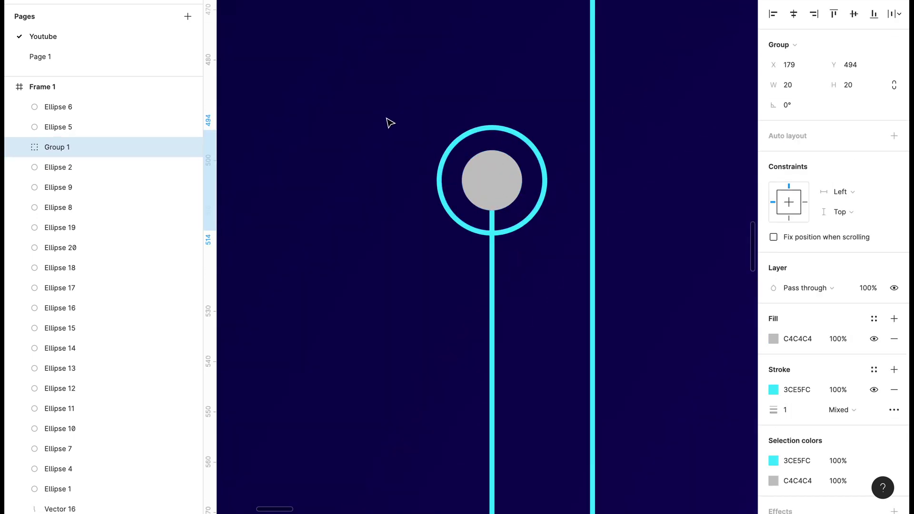
{"action": "double_click", "coordinate": [65, 148]}
{"action": "type", "text": "Circles"}
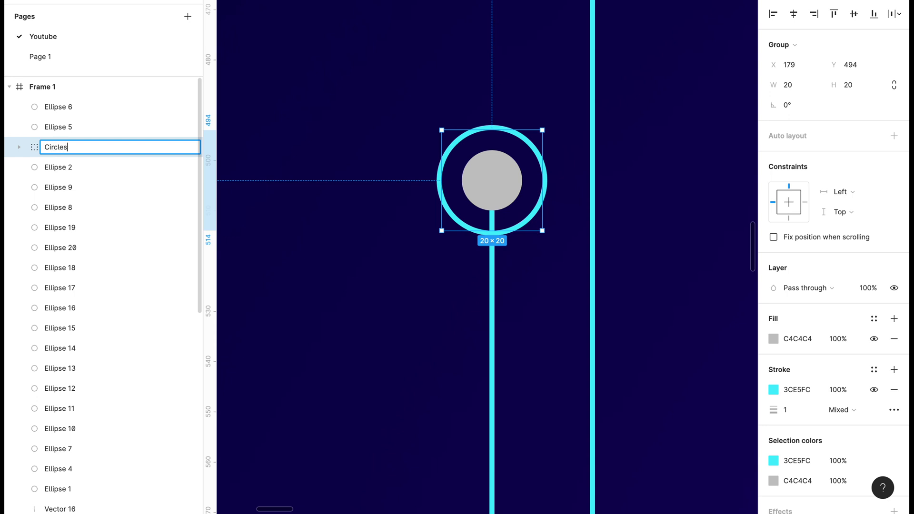
{"action": "key", "text": "Return"}
Refill the inner dot with the lines' cyan using the eyedropper.
{"action": "scroll", "coordinate": [522, 293], "scroll_direction": "down", "scroll_amount": 3}
{"action": "double_click", "coordinate": [531, 295]}
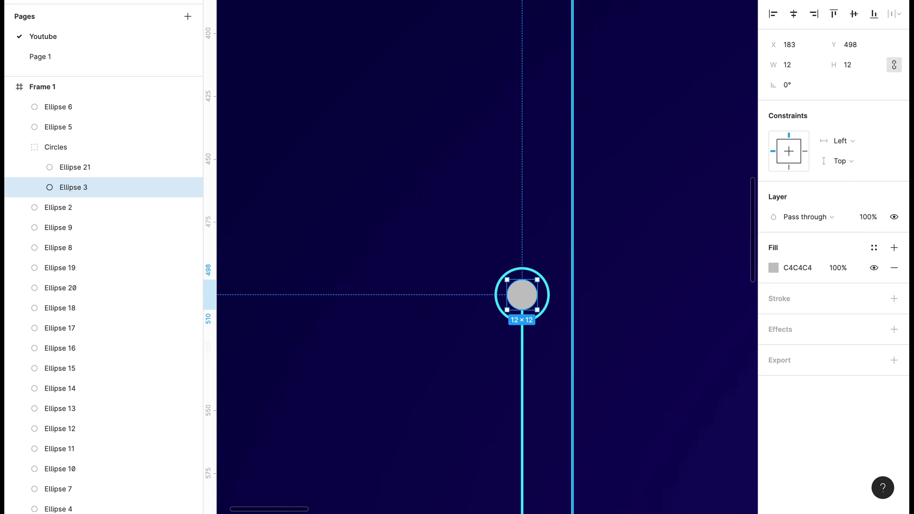
{"action": "key", "text": "i"}
{"action": "left_click", "coordinate": [574, 241]}
{"action": "key", "text": "Escape"}
{"action": "left_click", "coordinate": [102, 168]}
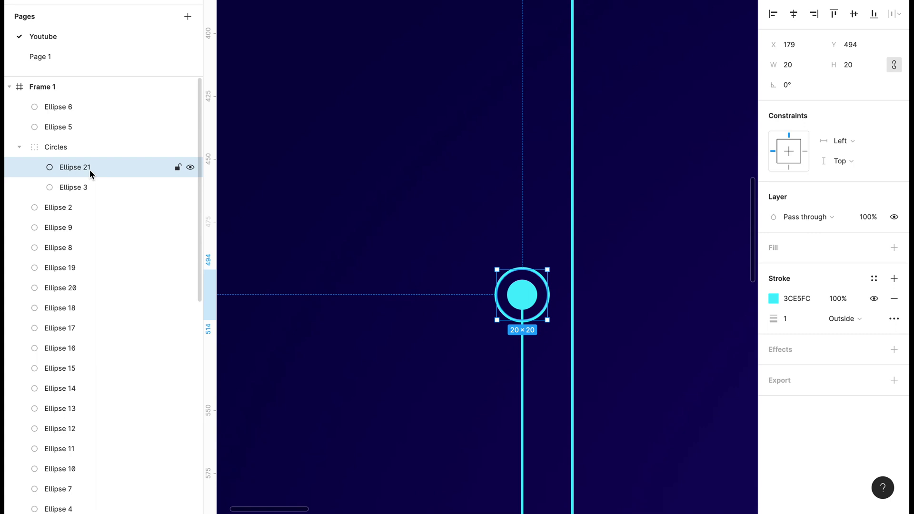
Duplicate the ring and dot, giving the ring copy an effect and the dot copy a Layer blur.
{"action": "key", "text": "ctrl+d"}
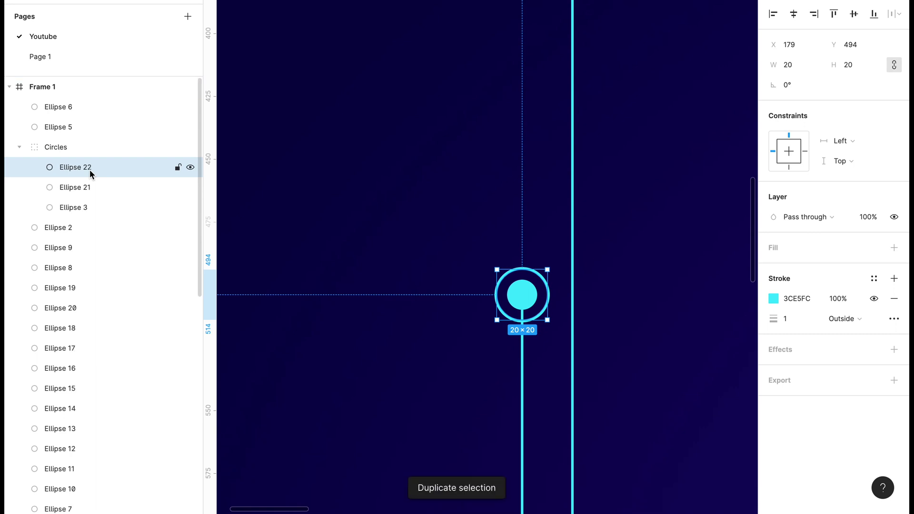
{"action": "left_click", "coordinate": [894, 350]}
{"action": "left_click", "coordinate": [808, 368]}
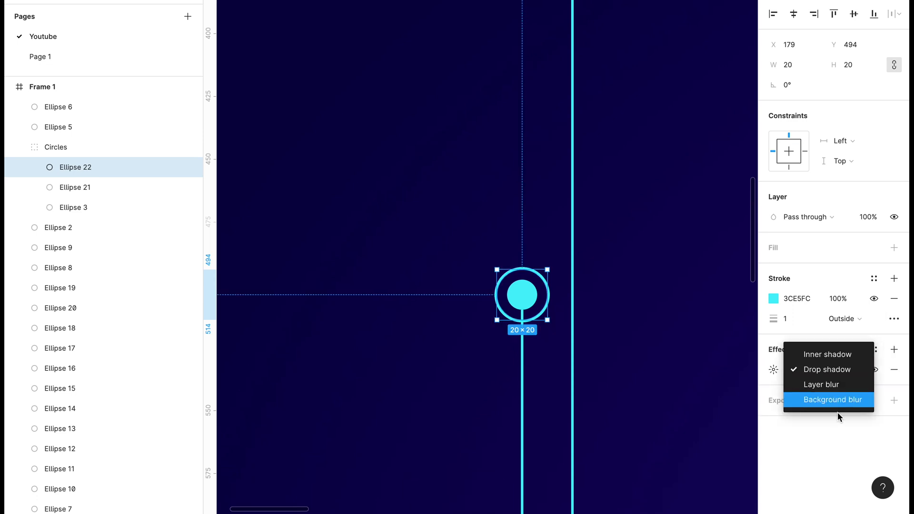
{"action": "left_click", "coordinate": [71, 207]}
{"action": "key", "text": "ctrl+d"}
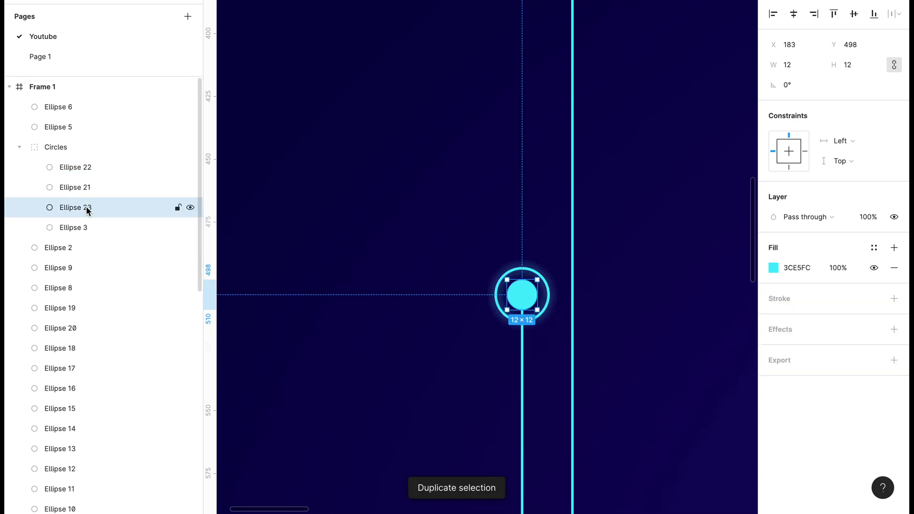
{"action": "left_click", "coordinate": [894, 329]}
{"action": "left_click", "coordinate": [835, 350]}
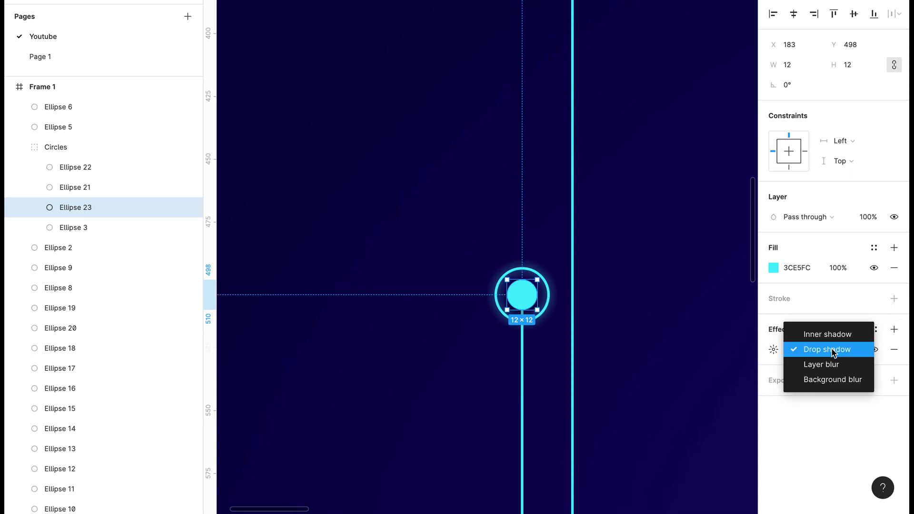
{"action": "left_click", "coordinate": [831, 364]}
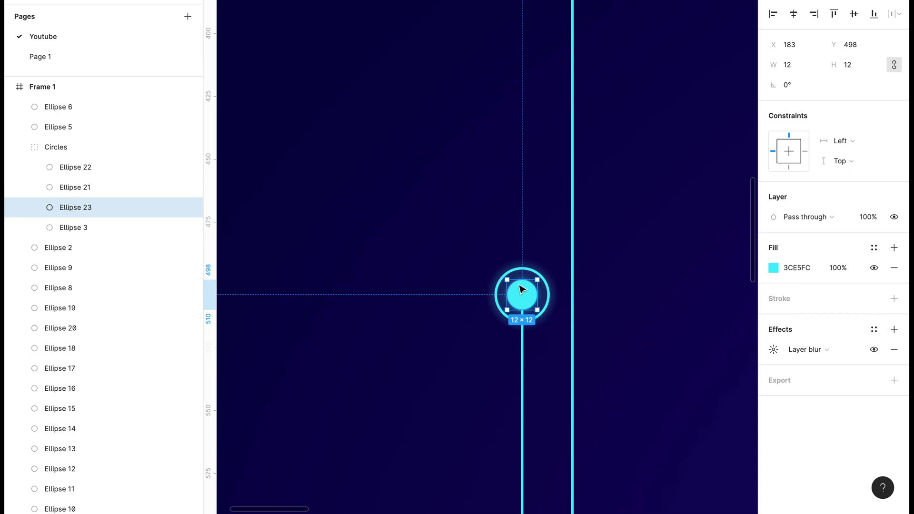
Resize the two ring layers to width 24, then select the whole Circles group.
{"action": "left_click", "coordinate": [410, 239]}
{"action": "scroll", "coordinate": [410, 239], "scroll_direction": "up", "scroll_amount": 2}
{"action": "scroll", "coordinate": [410, 238], "scroll_direction": "left", "scroll_amount": 2}
{"action": "left_click", "coordinate": [583, 309]}
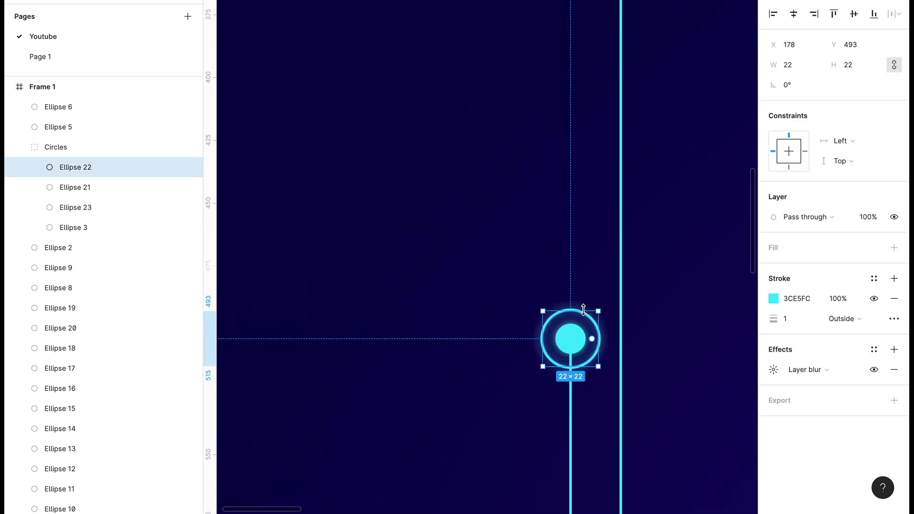
{"action": "left_click", "coordinate": [75, 191], "text": "shift"}
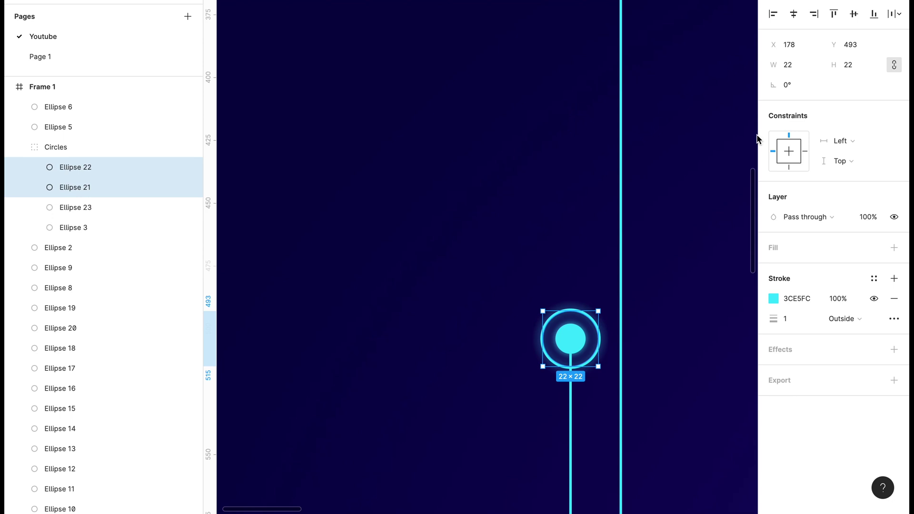
{"action": "left_click", "coordinate": [809, 65]}
{"action": "type", "text": "24"}
{"action": "key", "text": "Return"}
{"action": "left_click", "coordinate": [83, 206]}
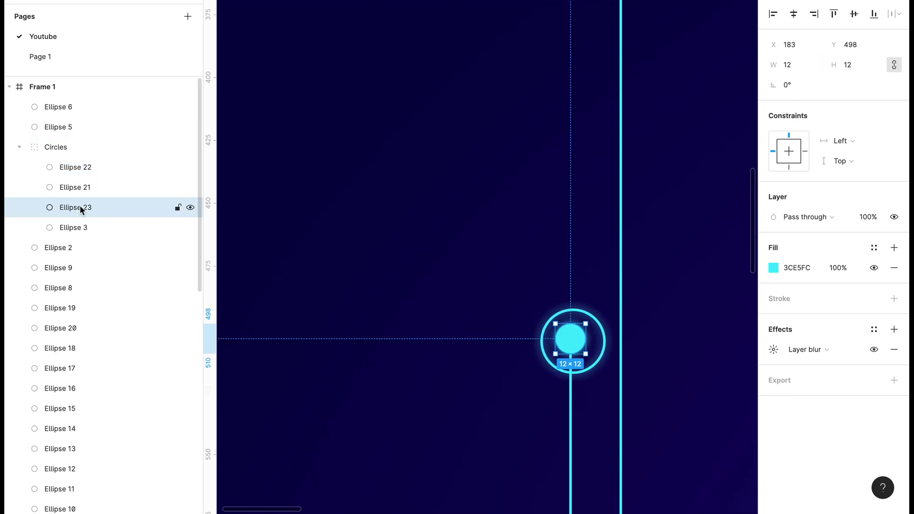
{"action": "left_click", "coordinate": [81, 188]}
{"action": "left_click", "coordinate": [81, 170], "text": "shift"}
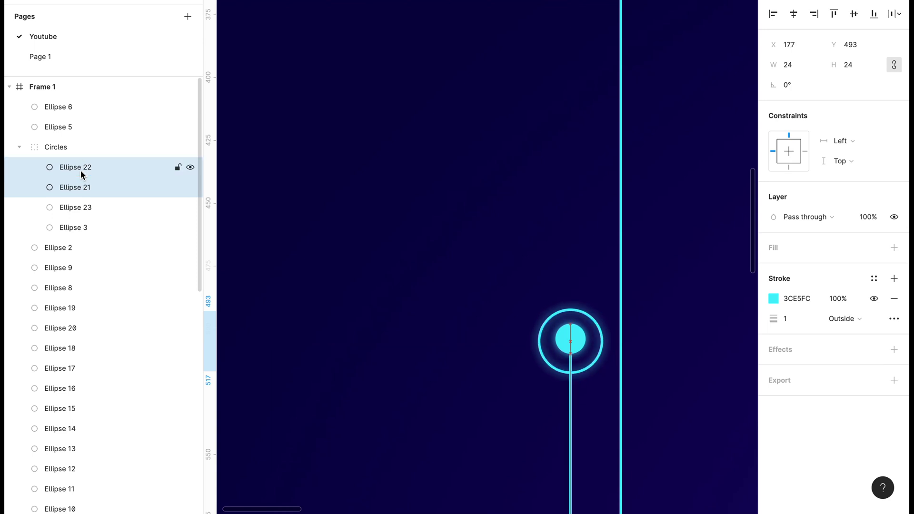
{"action": "left_click", "coordinate": [59, 148]}
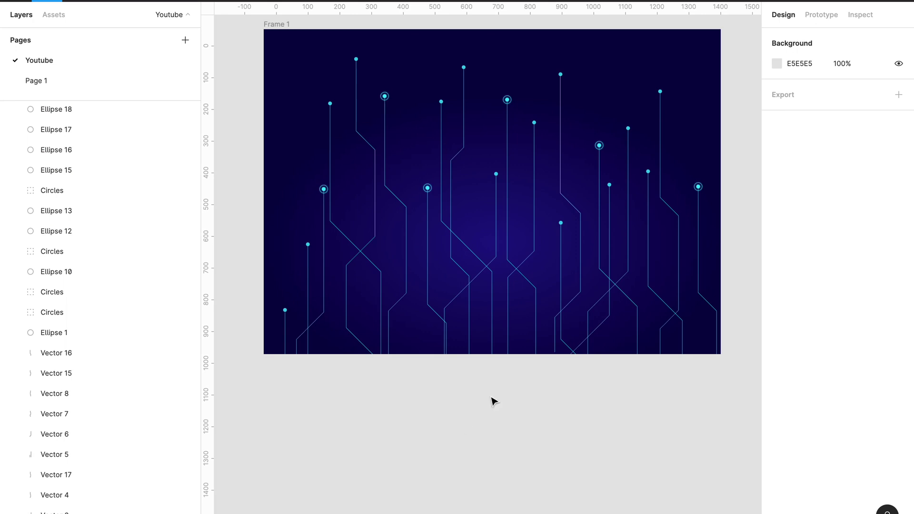
Draw a grey circle on the frame and set its width to 150 px.
{"action": "key", "text": "r"}
{"action": "left_click_drag", "start_coordinate": [379, 254], "coordinate": [408, 261]}
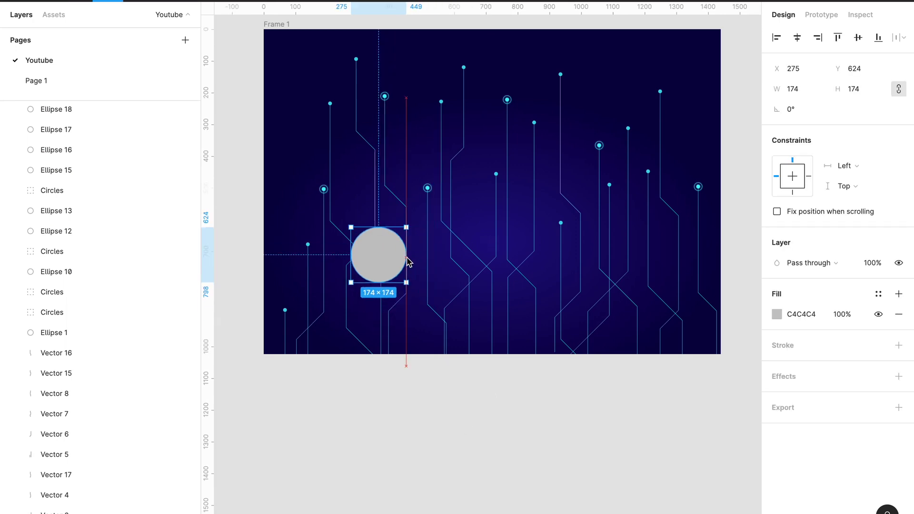
{"action": "scroll", "coordinate": [408, 261], "scroll_direction": "up", "scroll_amount": 5}
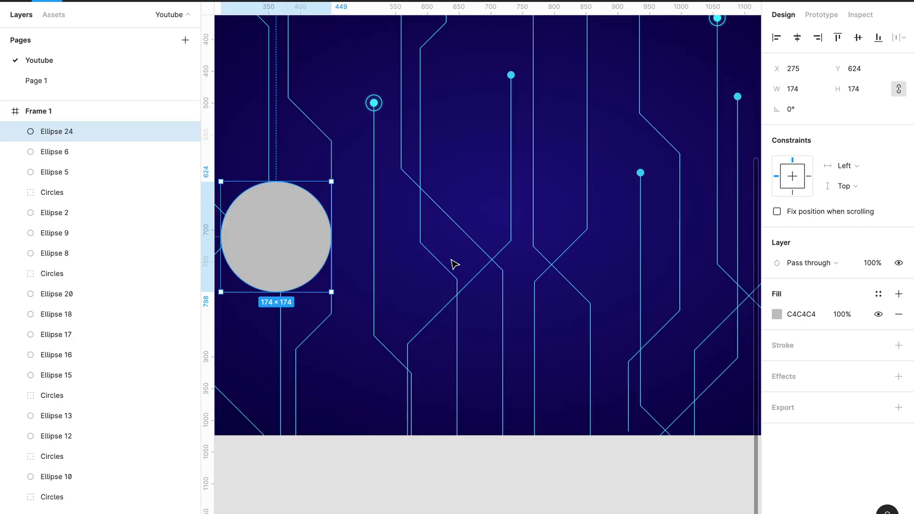
{"action": "scroll", "coordinate": [453, 263], "scroll_direction": "left", "scroll_amount": 3}
{"action": "scroll", "coordinate": [453, 263], "scroll_direction": "down", "scroll_amount": 5}
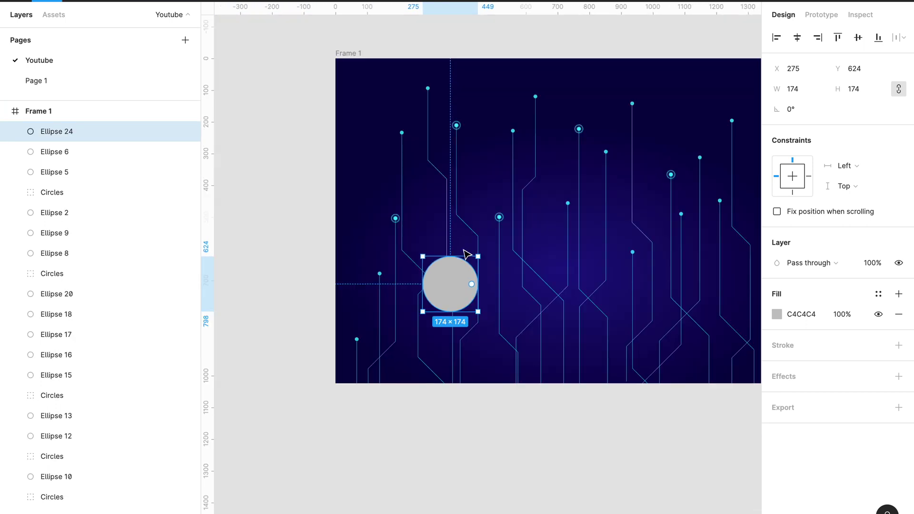
{"action": "scroll", "coordinate": [532, 320], "scroll_direction": "right", "scroll_amount": 3}
{"action": "left_click_drag", "start_coordinate": [371, 271], "coordinate": [393, 267]}
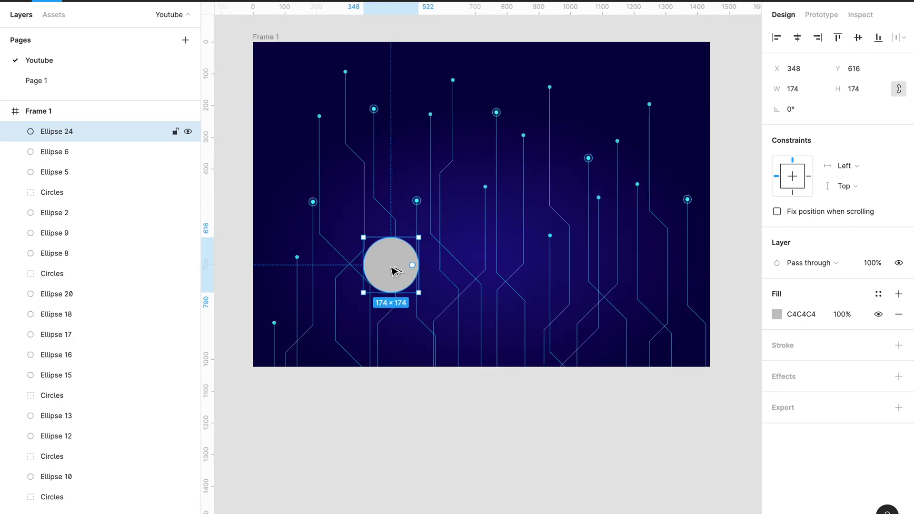
{"action": "left_click", "coordinate": [803, 93]}
{"action": "type", "text": "150"}
{"action": "key", "text": "Return"}
Place circle copies up-right and near the right edge, setting the right one's width to 120.
{"action": "mouse_move", "coordinate": [397, 267]}
{"action": "left_mouse_down"}
{"action": "mouse_move", "coordinate": [554, 204]}
{"action": "mouse_move", "coordinate": [557, 179]}
{"action": "left_mouse_up"}
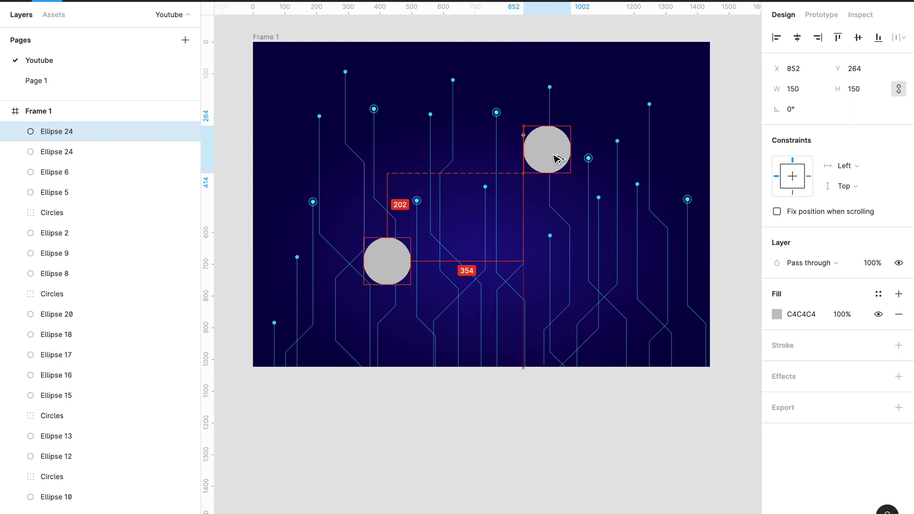
{"action": "left_click_drag", "start_coordinate": [557, 180], "coordinate": [560, 181]}
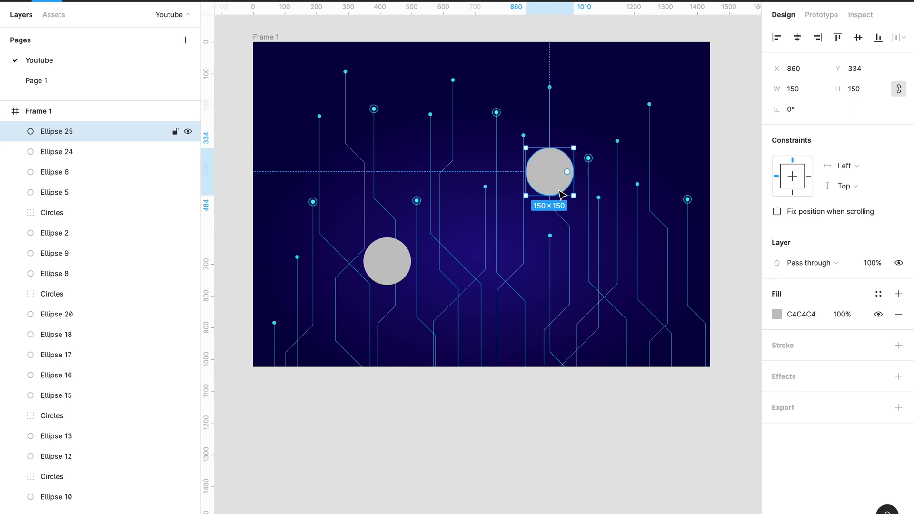
{"action": "mouse_move", "coordinate": [548, 186]}
{"action": "left_mouse_down"}
{"action": "mouse_move", "coordinate": [684, 247]}
{"action": "mouse_move", "coordinate": [693, 276]}
{"action": "left_mouse_up"}
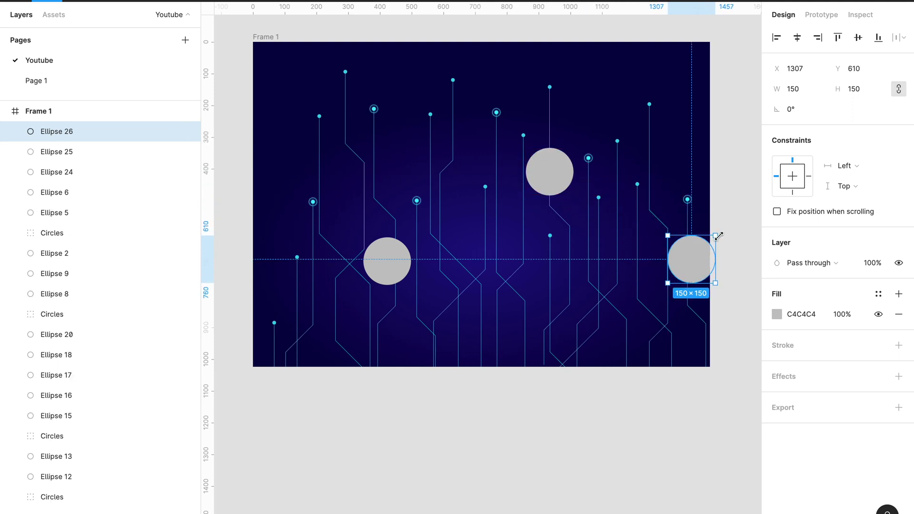
{"action": "left_click_drag", "start_coordinate": [715, 236], "coordinate": [698, 248]}
{"action": "key", "text": "ctrl+z"}
{"action": "left_click", "coordinate": [793, 89]}
{"action": "type", "text": "120"}
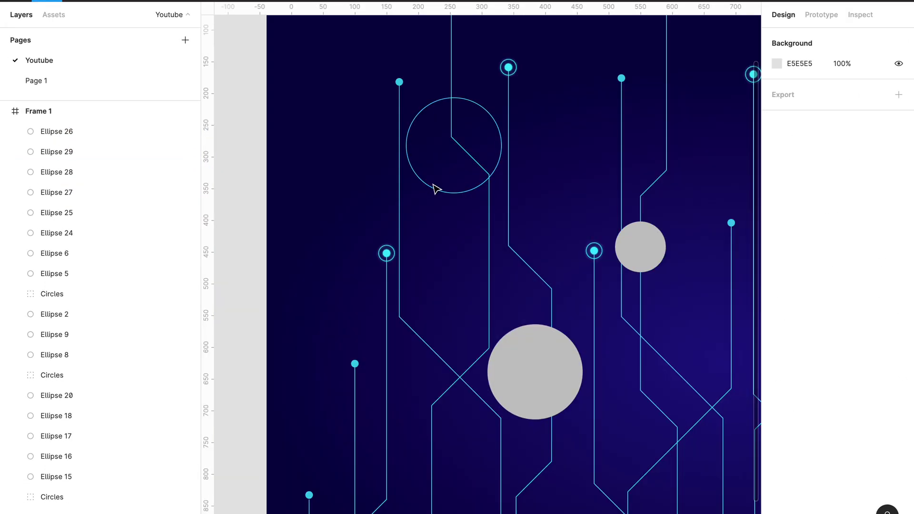
Duplicate the top-left cyan ring and group the original with its copy.
{"action": "left_click", "coordinate": [73, 192]}
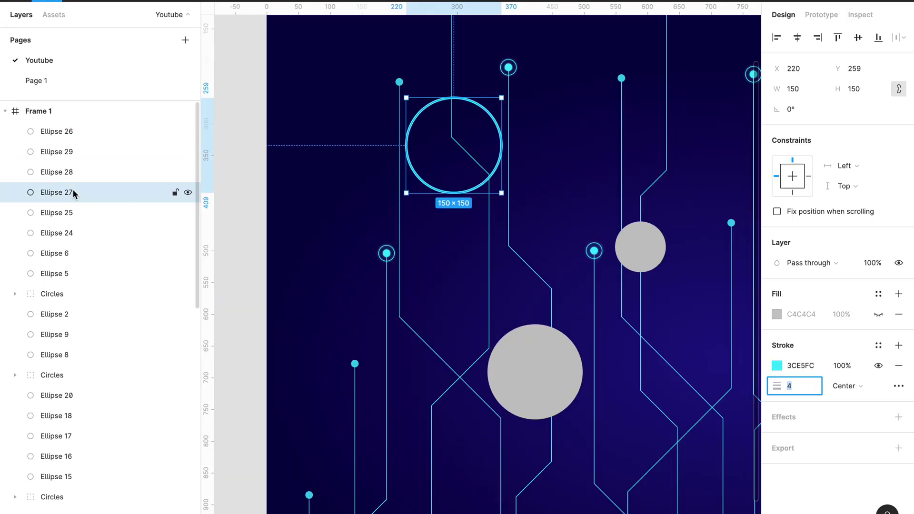
{"action": "key", "text": "ctrl+d"}
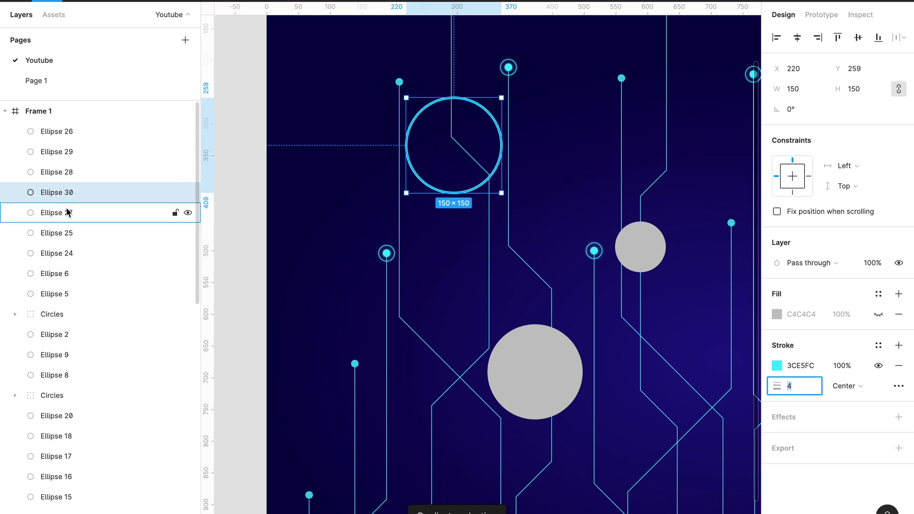
{"action": "left_click", "coordinate": [66, 212], "text": "shift"}
{"action": "key", "text": "ctrl+g"}
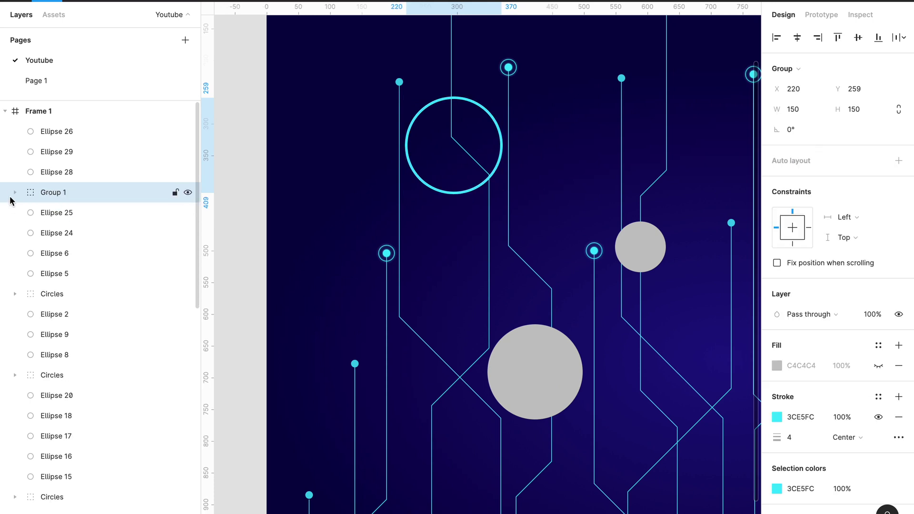
{"action": "left_click", "coordinate": [15, 192]}
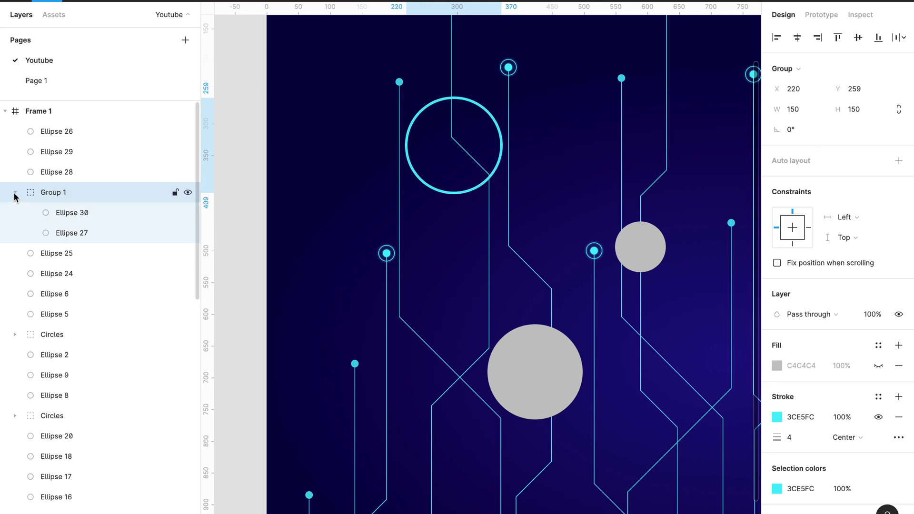
Resize the inner ring copy to 100 px and centre it inside the outer ring.
{"action": "left_click", "coordinate": [73, 221]}
{"action": "left_click", "coordinate": [794, 88]}
{"action": "type", "text": "100"}
{"action": "key", "text": "Return"}
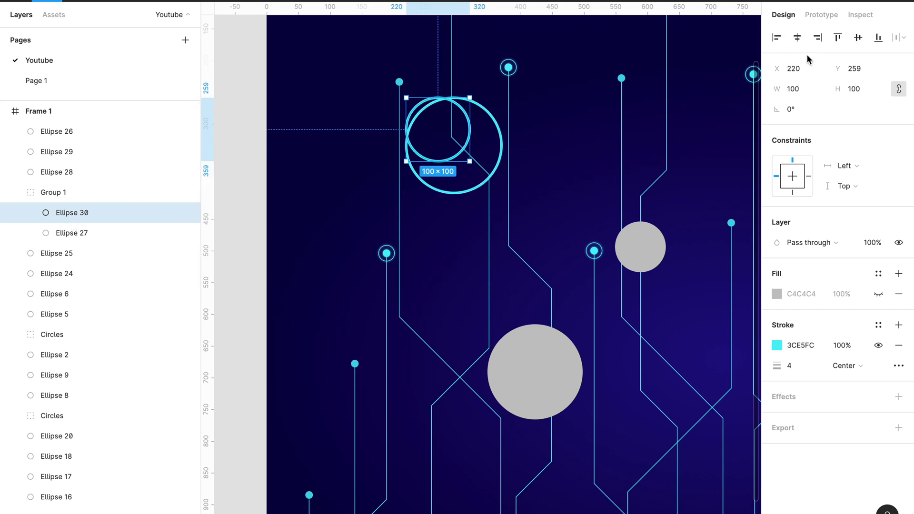
{"action": "left_click", "coordinate": [796, 37]}
{"action": "left_click", "coordinate": [857, 38]}
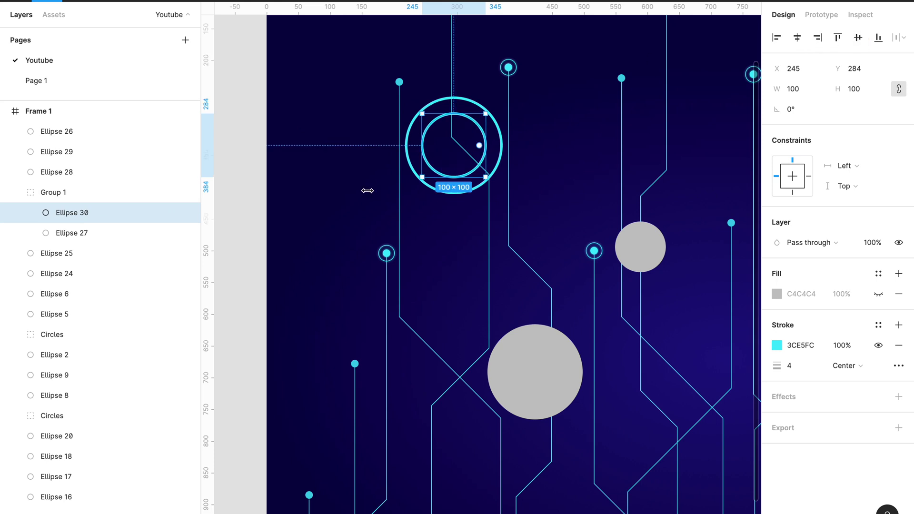
{"action": "left_click", "coordinate": [264, 437]}
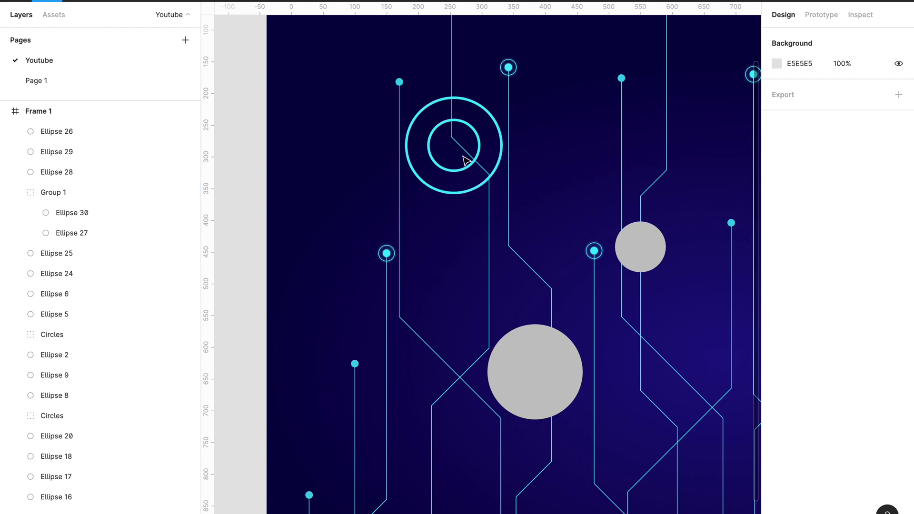
{"action": "left_click", "coordinate": [489, 119], "text": "ctrl"}
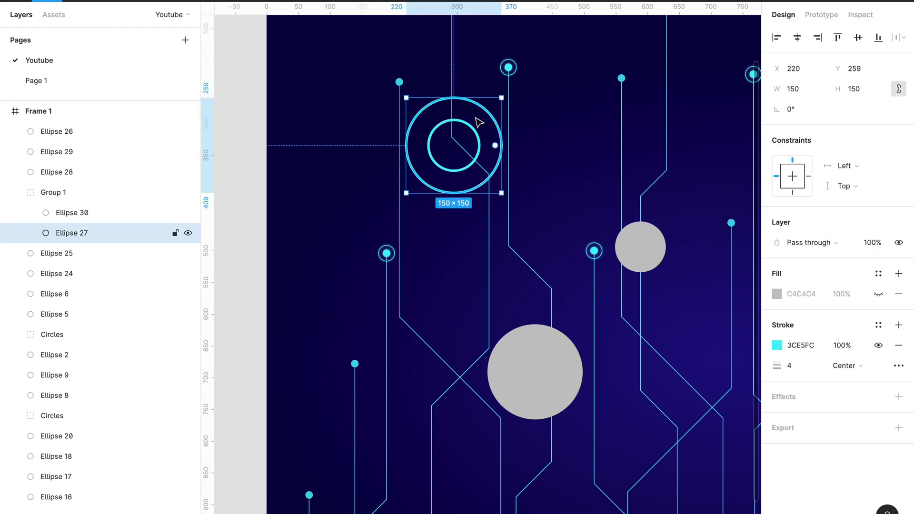
Duplicate the outer ring and give the copy a layer blur of 10.
{"action": "key", "text": "ctrl+d"}
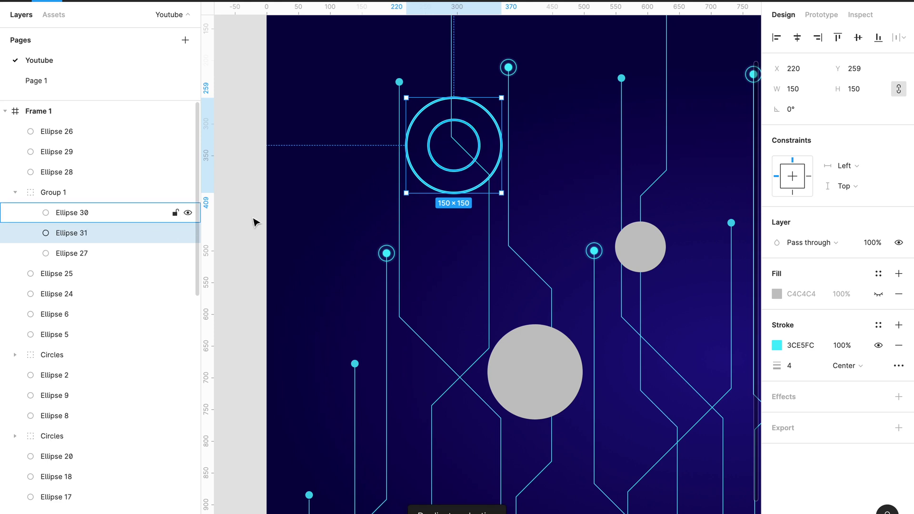
{"action": "left_click", "coordinate": [897, 396]}
{"action": "left_click", "coordinate": [815, 420]}
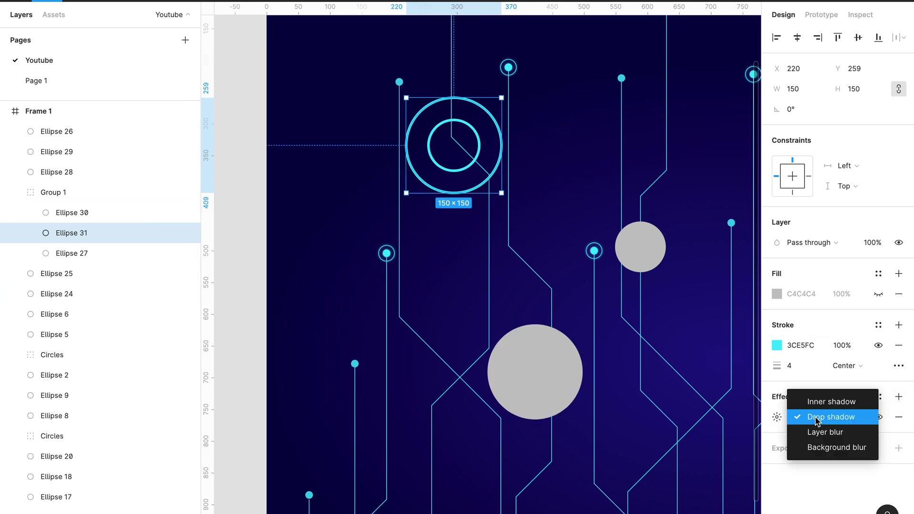
{"action": "left_click", "coordinate": [834, 433]}
{"action": "left_click", "coordinate": [775, 422]}
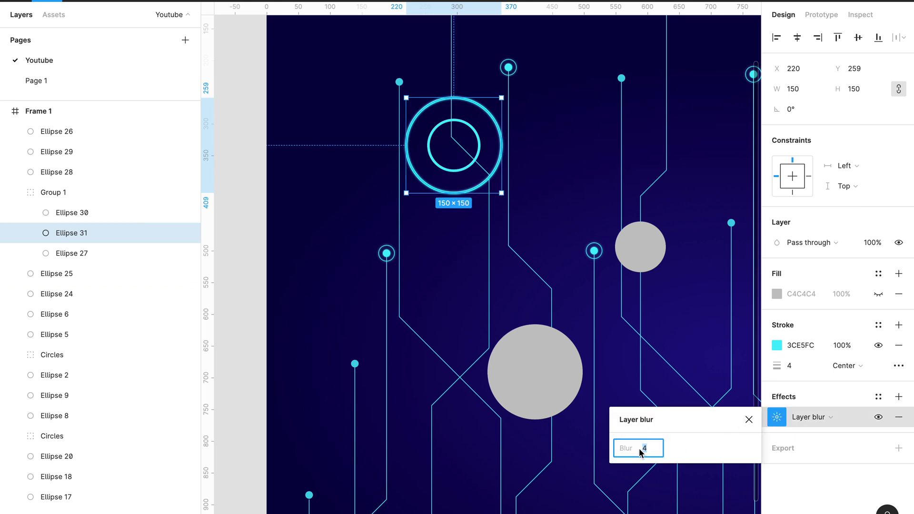
{"action": "type", "text": "10"}
{"action": "key", "text": "Return"}
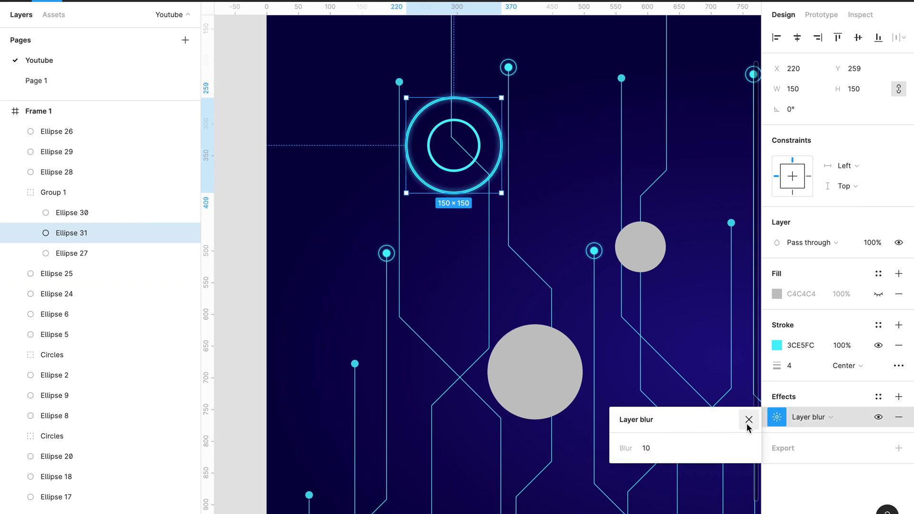
{"action": "left_click", "coordinate": [748, 419]}
Give the inner ring Ellipse 30 a layer blur effect.
{"action": "left_click", "coordinate": [75, 213]}
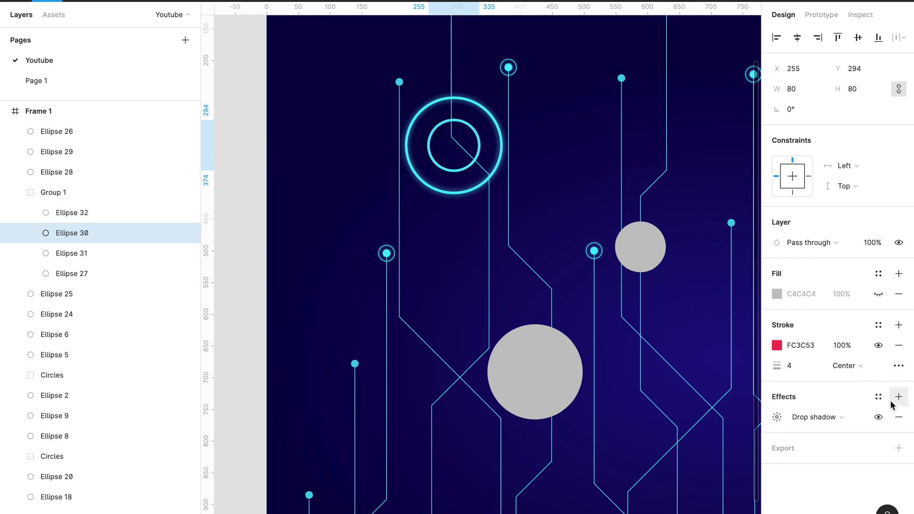
{"action": "left_click", "coordinate": [831, 416]}
{"action": "left_click", "coordinate": [828, 432]}
{"action": "left_click", "coordinate": [777, 416]}
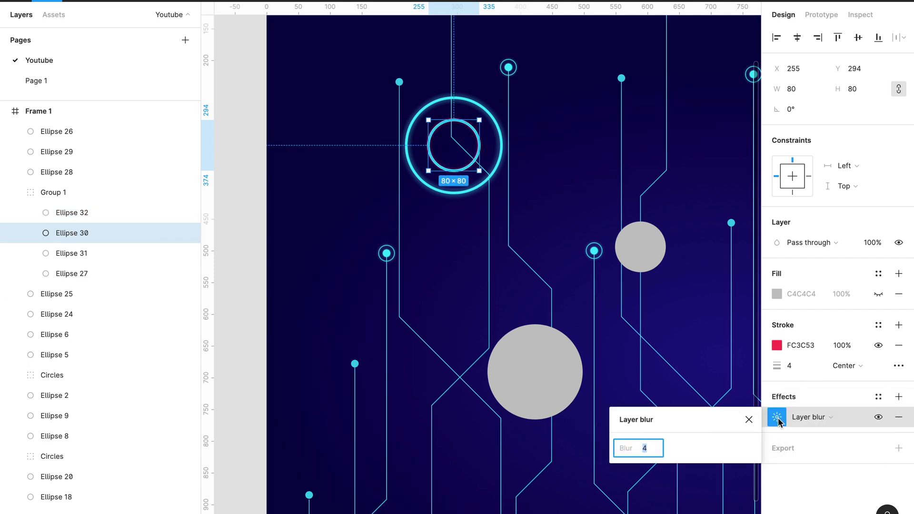
Set the inner ring's layer blur to 20.
{"action": "type", "text": "10"}
{"action": "key", "text": "Return"}
{"action": "type", "text": "20"}
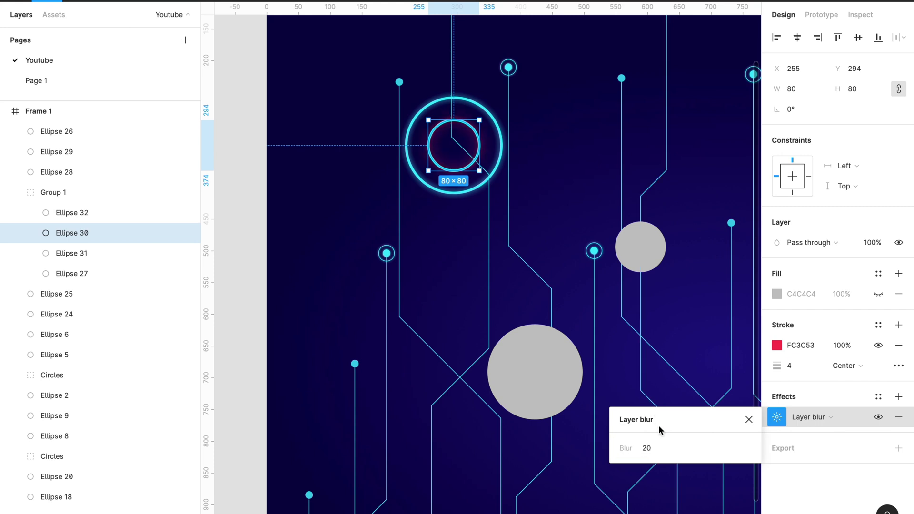
{"action": "key", "text": "Escape"}
Recolour the inner ring's stroke to red (FC473C).
{"action": "scroll", "coordinate": [658, 310], "scroll_direction": "up", "scroll_amount": 3}
{"action": "left_click", "coordinate": [776, 345]}
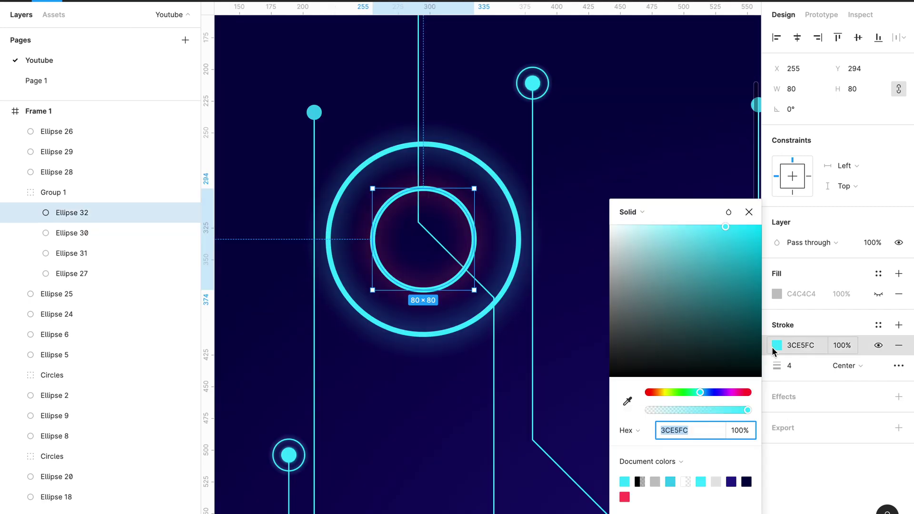
{"action": "left_click_drag", "start_coordinate": [698, 392], "coordinate": [649, 391]}
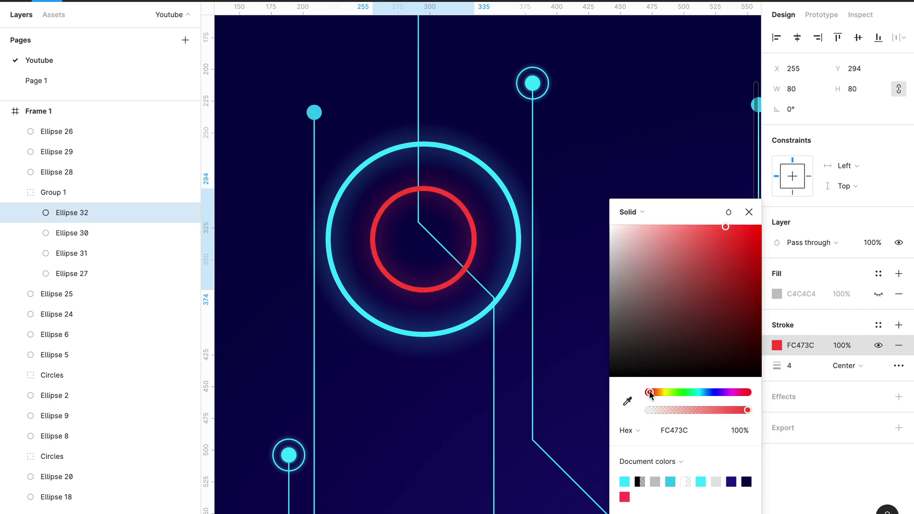
{"action": "left_click_drag", "start_coordinate": [650, 393], "coordinate": [650, 392]}
Duplicate the red ring, shrink the copy to 60 px and centre it.
{"action": "left_click", "coordinate": [749, 213]}
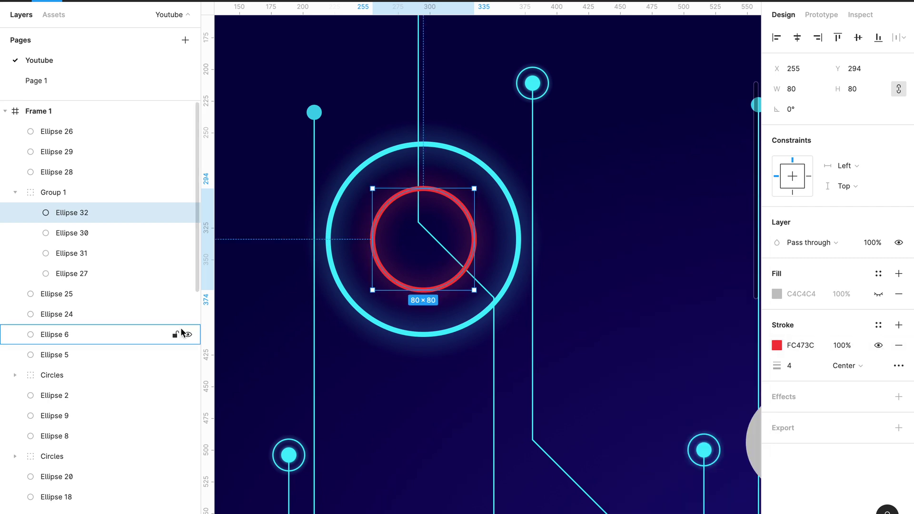
{"action": "key", "text": "ctrl+d"}
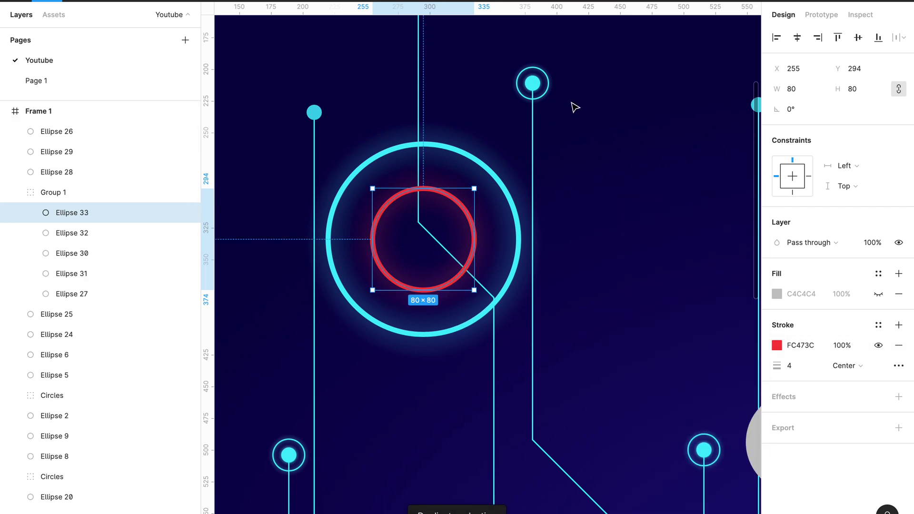
{"action": "left_click", "coordinate": [795, 90]}
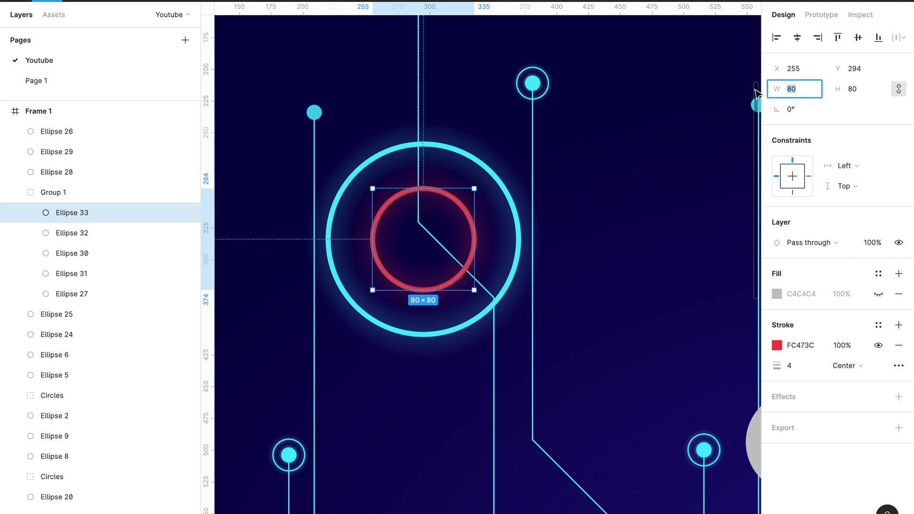
{"action": "type", "text": "60"}
{"action": "key", "text": "Return"}
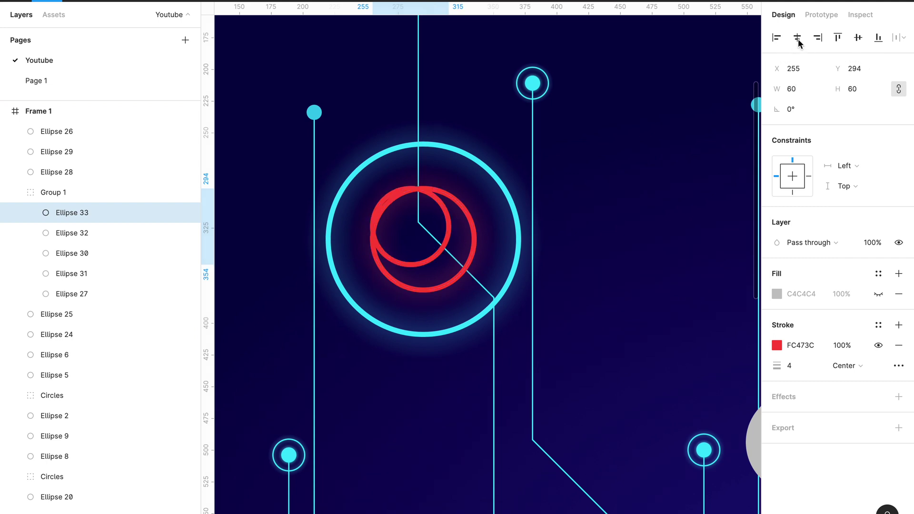
{"action": "left_click", "coordinate": [798, 39]}
{"action": "left_click", "coordinate": [859, 39]}
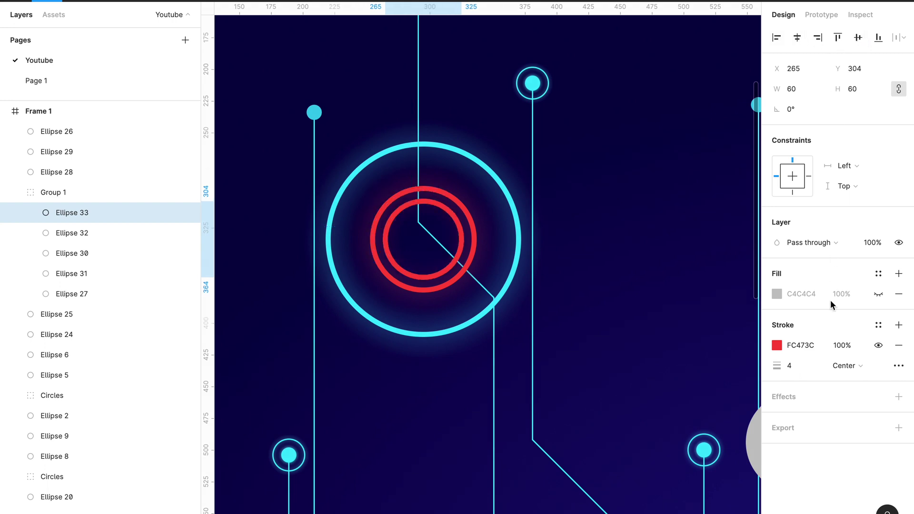
Recolour the copy yellow, enlarge it to 70 px and re-centre it.
{"action": "left_click", "coordinate": [777, 345]}
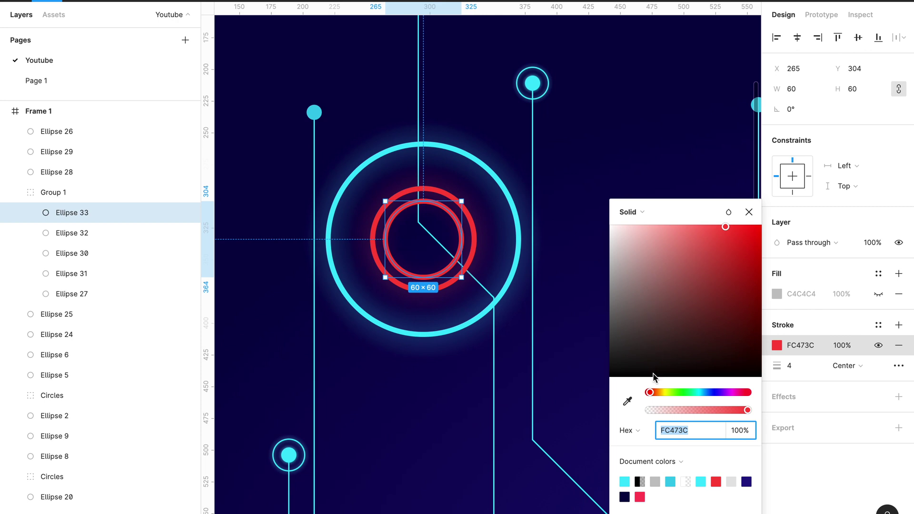
{"action": "left_click_drag", "start_coordinate": [650, 392], "coordinate": [665, 391]}
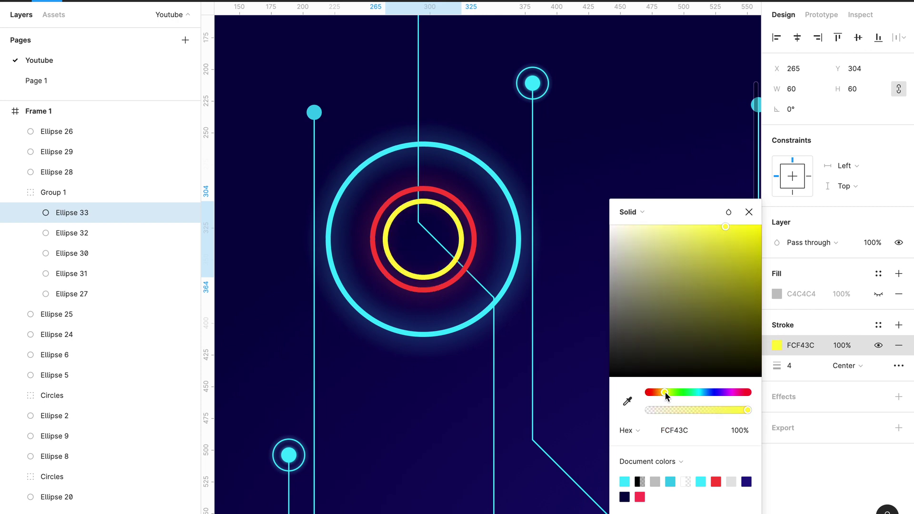
{"action": "left_click", "coordinate": [748, 213]}
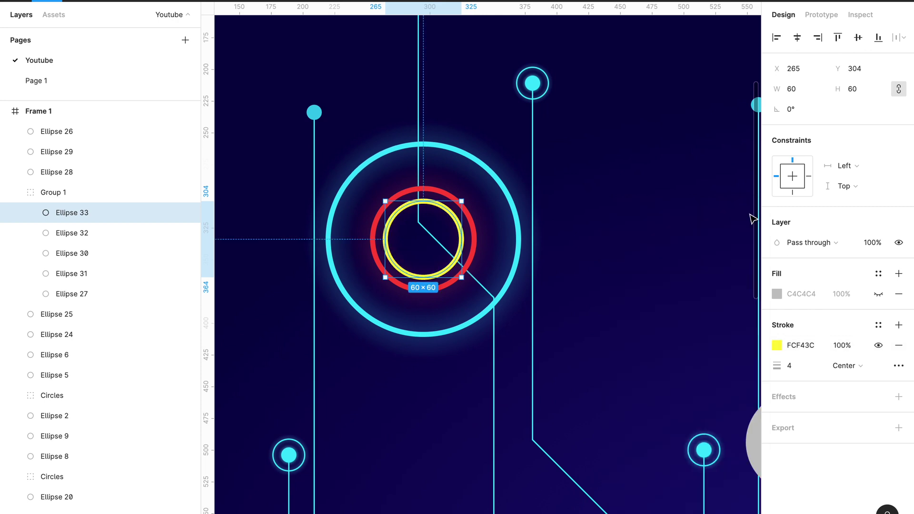
{"action": "left_click", "coordinate": [802, 96]}
{"action": "type", "text": "70"}
{"action": "key", "text": "Return"}
{"action": "left_click", "coordinate": [796, 42]}
{"action": "left_click", "coordinate": [859, 41]}
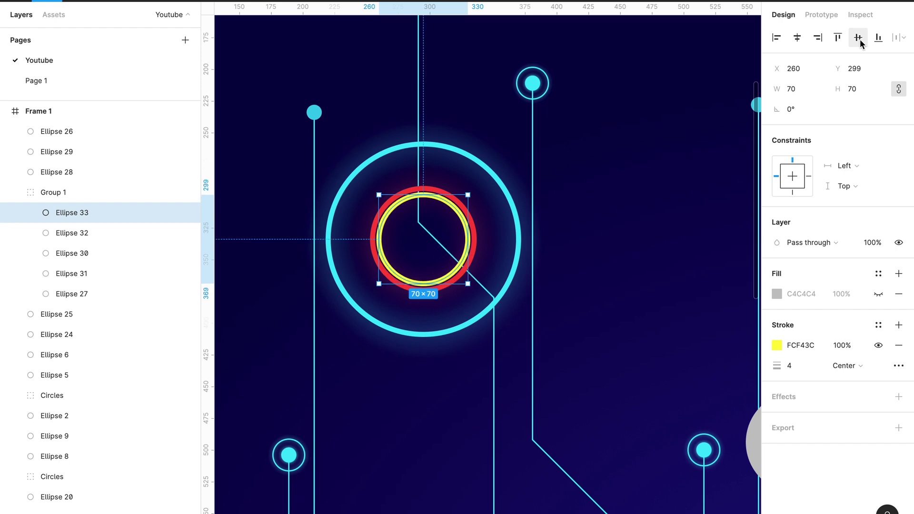
{"action": "left_click", "coordinate": [96, 233]}
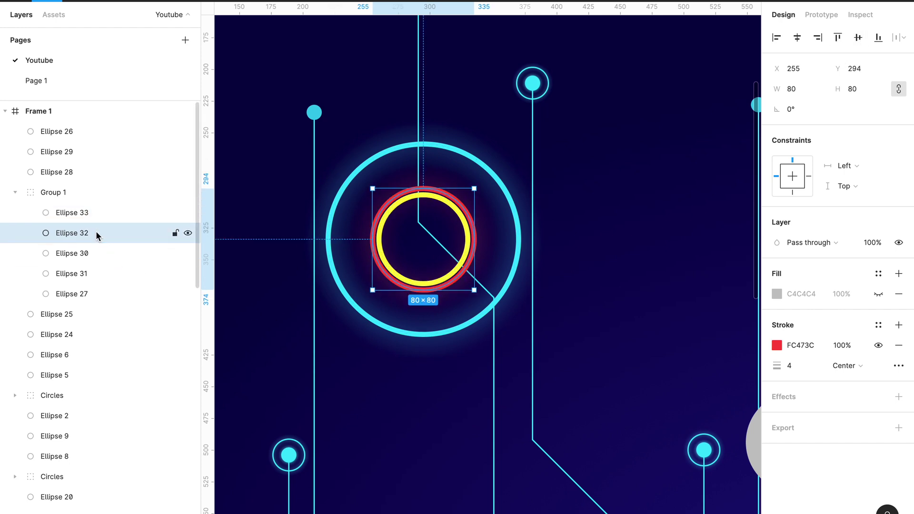
{"action": "left_click", "coordinate": [91, 253]}
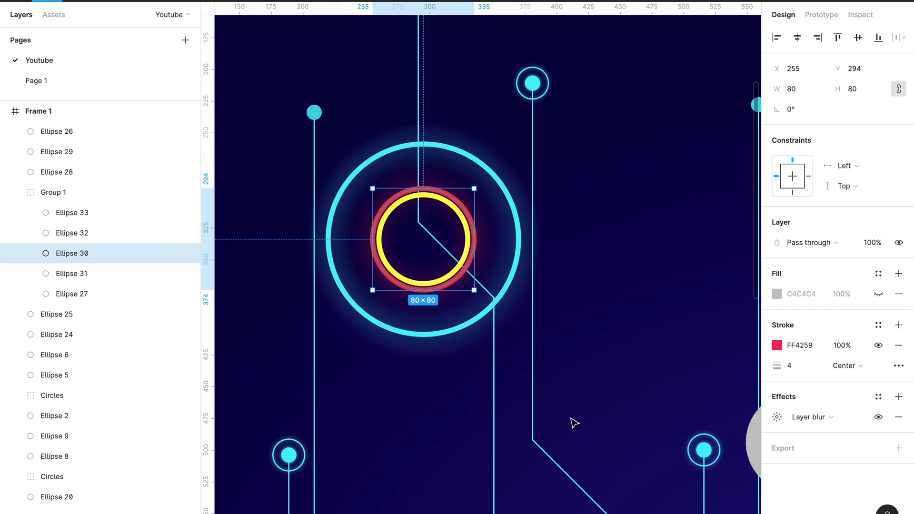
Select the whole ring group Group 1 for copying.
{"action": "left_click", "coordinate": [653, 432]}
{"action": "scroll", "coordinate": [402, 174], "scroll_direction": "down", "scroll_amount": 4}
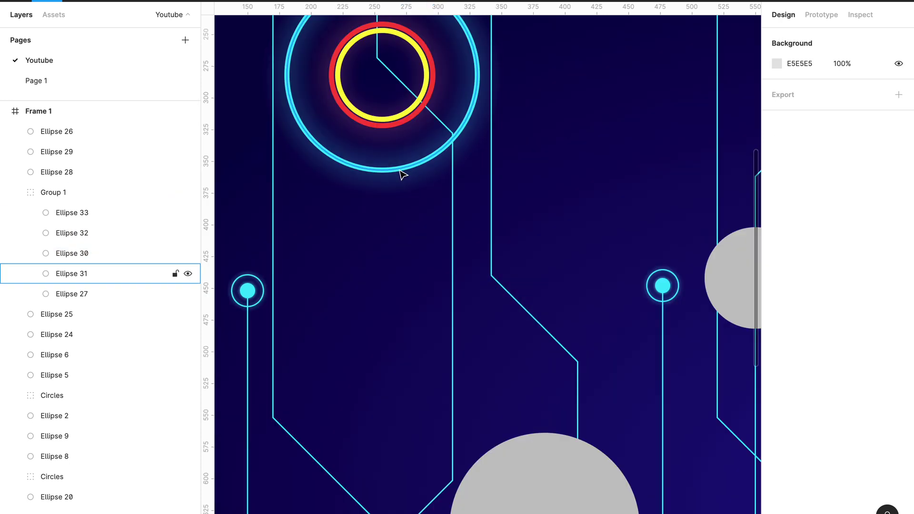
{"action": "left_click", "coordinate": [402, 172]}
{"action": "left_click", "coordinate": [84, 195]}
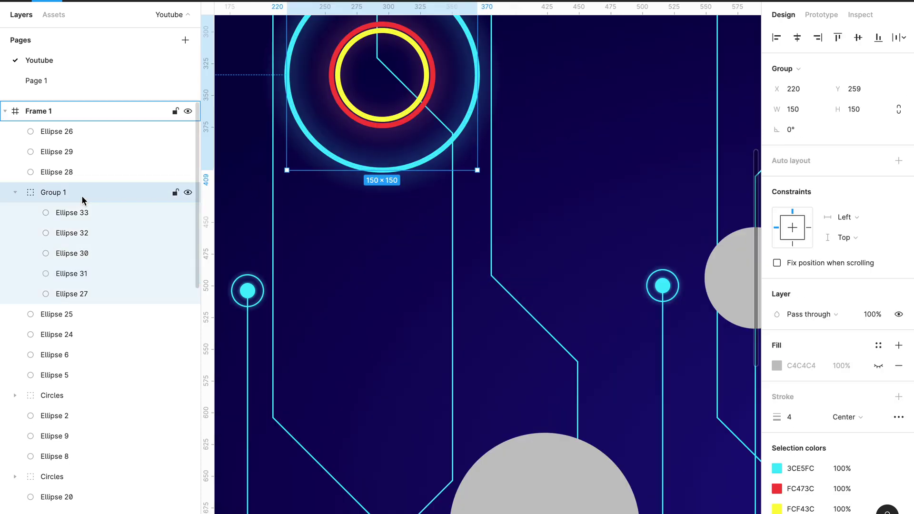
{"action": "scroll", "coordinate": [399, 243], "scroll_direction": "down", "scroll_amount": 5}
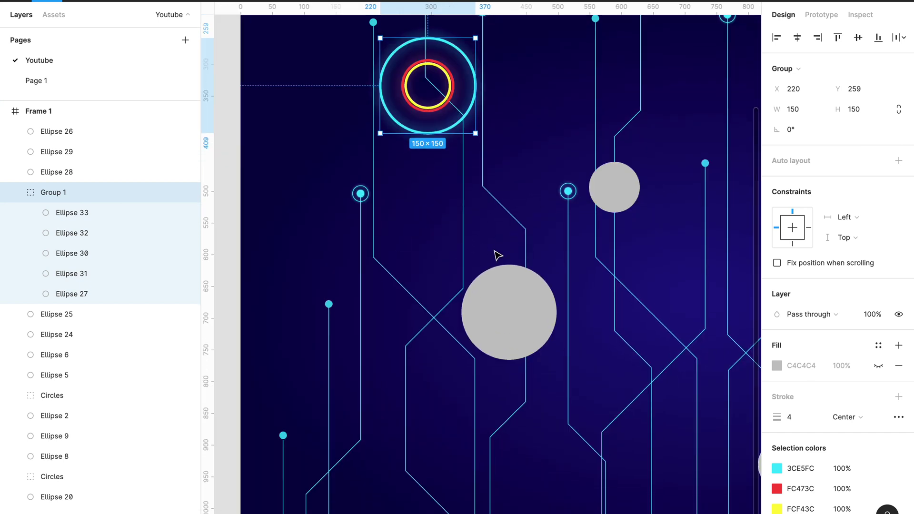
{"action": "scroll", "coordinate": [498, 254], "scroll_direction": "right", "scroll_amount": 3}
{"action": "scroll", "coordinate": [497, 255], "scroll_direction": "up", "scroll_amount": 1}
Replace grey Ellipse 24 with the ring group, shrunk to about 111 px.
{"action": "left_click", "coordinate": [421, 339]}
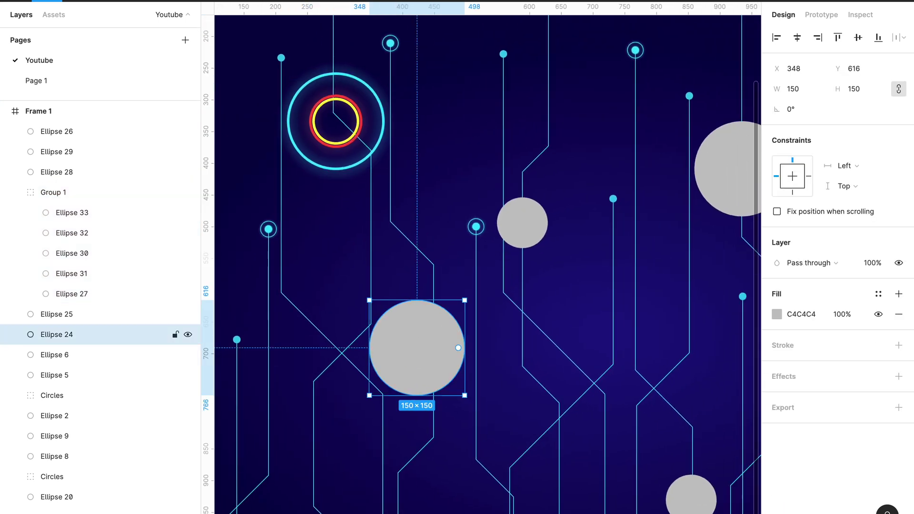
{"action": "right_click", "coordinate": [422, 154]}
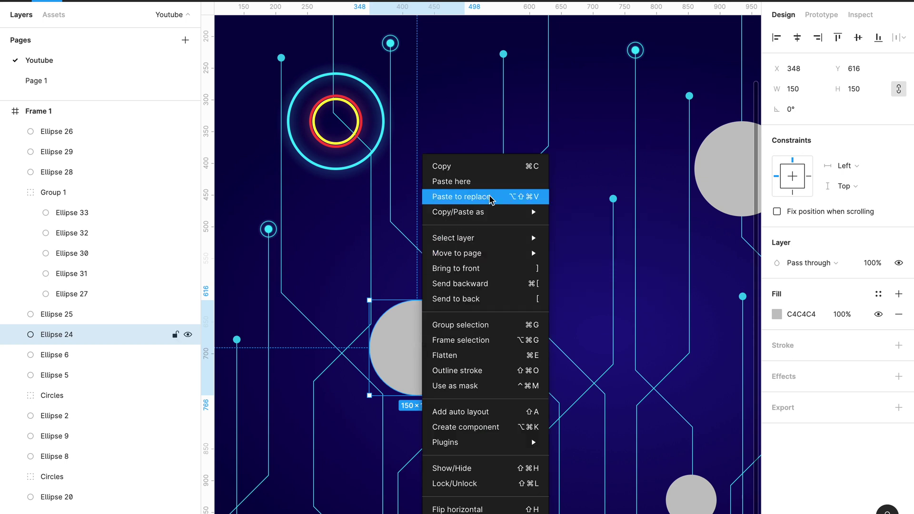
{"action": "left_click", "coordinate": [491, 196]}
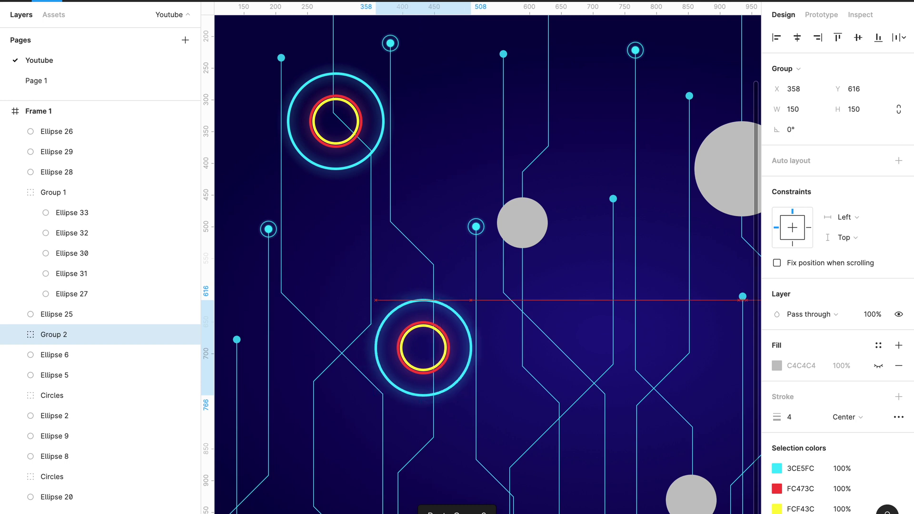
{"action": "key", "text": "shift+Right"}
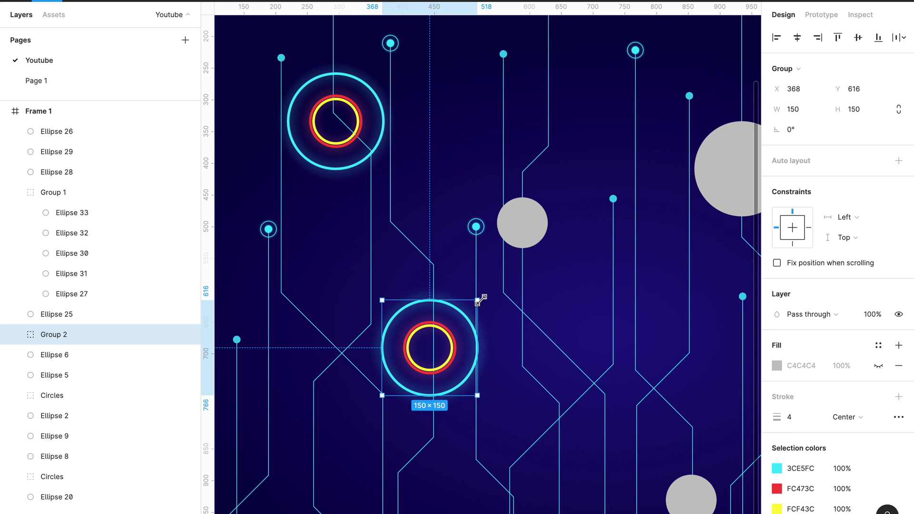
{"action": "left_click_drag", "start_coordinate": [477, 300], "coordinate": [453, 325]}
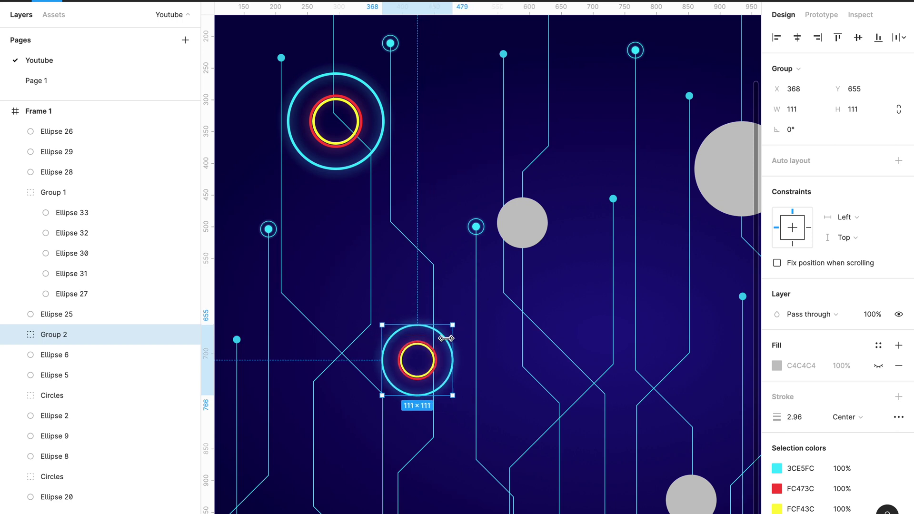
{"action": "left_click_drag", "start_coordinate": [414, 379], "coordinate": [426, 379]}
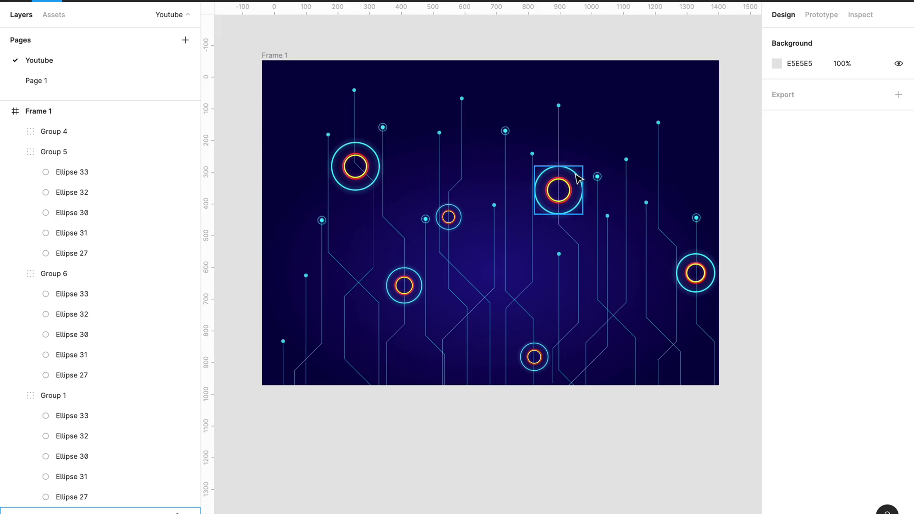
Copy a ring group to the lower centre and enlarge it to 240 px.
{"action": "left_click", "coordinate": [579, 179]}
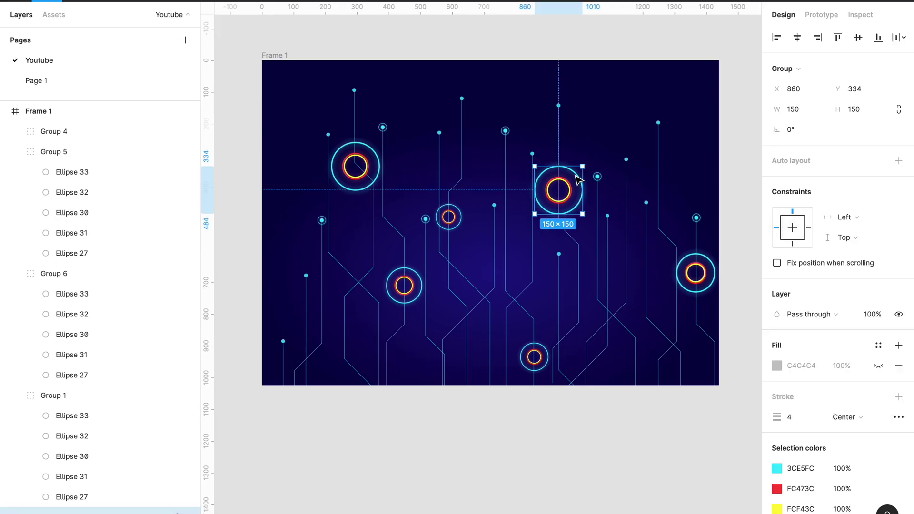
{"action": "left_click_drag", "start_coordinate": [579, 179], "coordinate": [508, 290]}
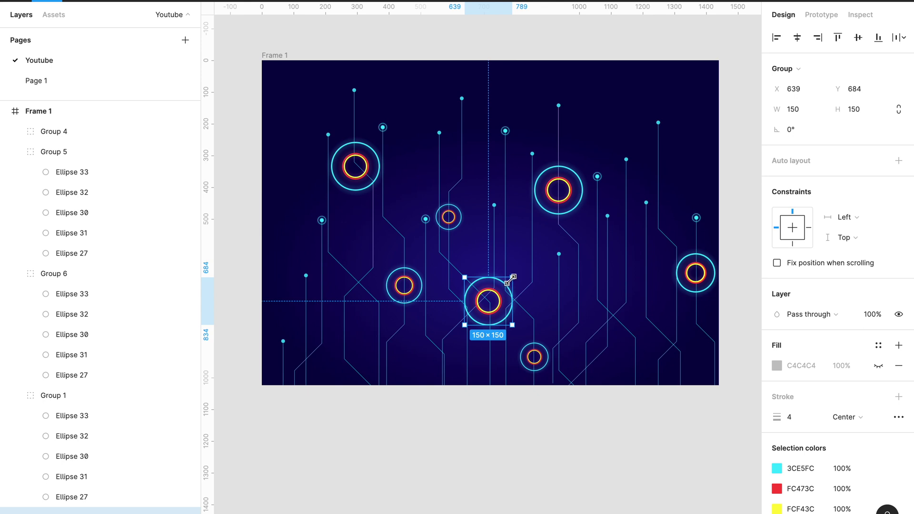
{"action": "left_click_drag", "start_coordinate": [512, 278], "coordinate": [541, 260]}
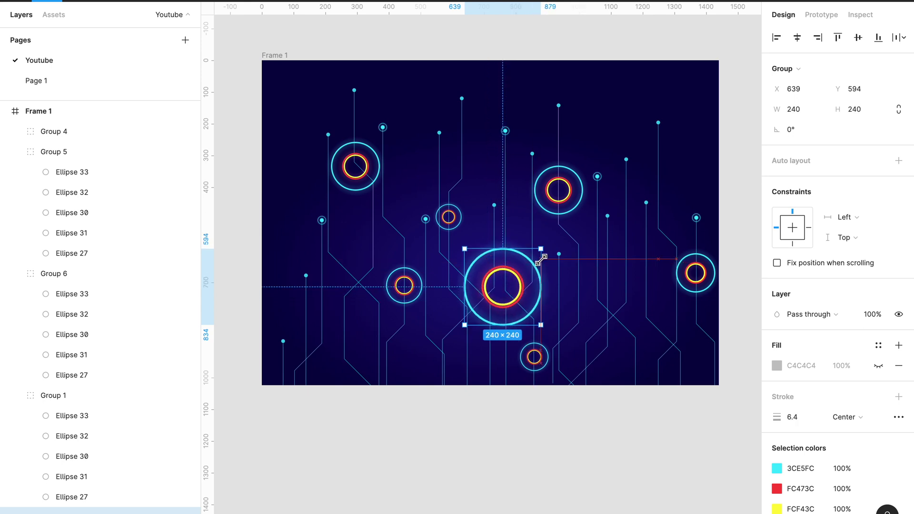
{"action": "left_click", "coordinate": [438, 455]}
Copy a small ring group to the lower left and position it on a line end.
{"action": "mouse_move", "coordinate": [444, 221]}
{"action": "left_mouse_down"}
{"action": "mouse_move", "coordinate": [671, 332]}
{"action": "mouse_move", "coordinate": [326, 354]}
{"action": "left_mouse_up"}
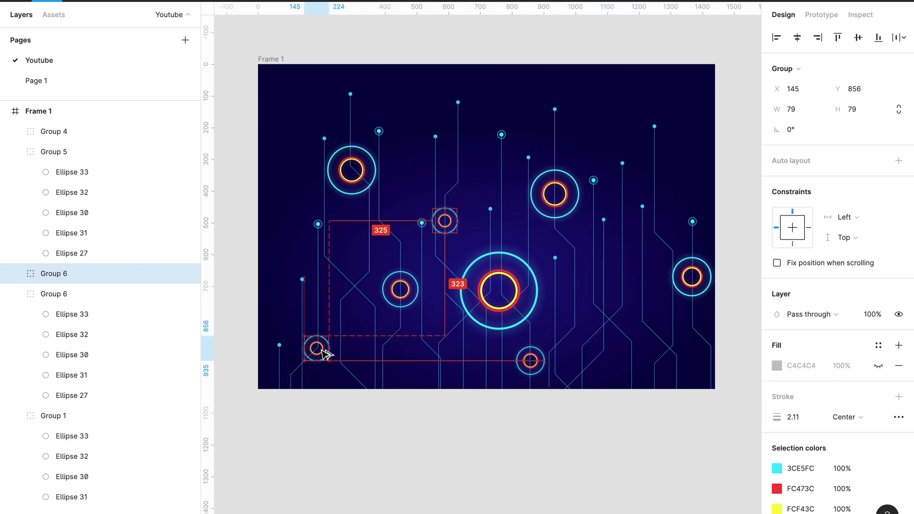
{"action": "scroll", "coordinate": [326, 354], "scroll_direction": "up", "scroll_amount": 5}
{"action": "left_click_drag", "start_coordinate": [473, 289], "coordinate": [491, 290]}
{"action": "left_click", "coordinate": [436, 509]}
{"action": "key", "text": "shift+1"}
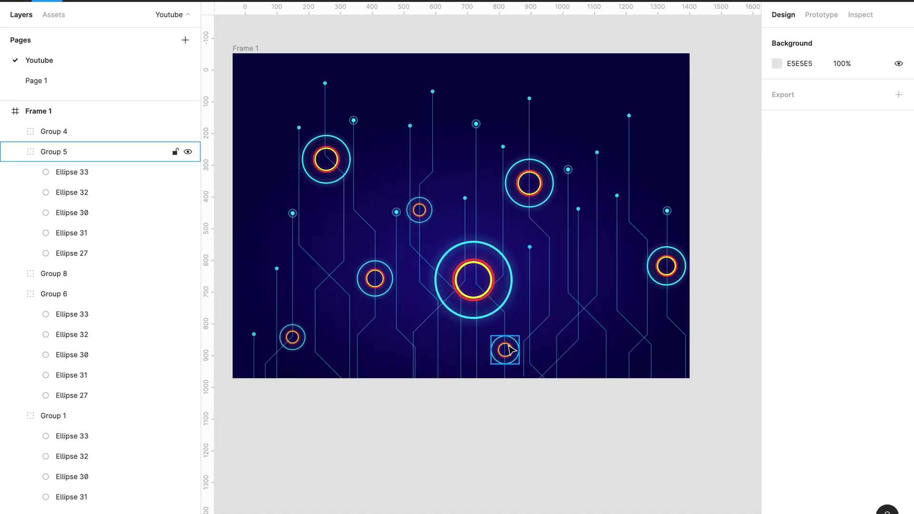
{"action": "left_click", "coordinate": [509, 351]}
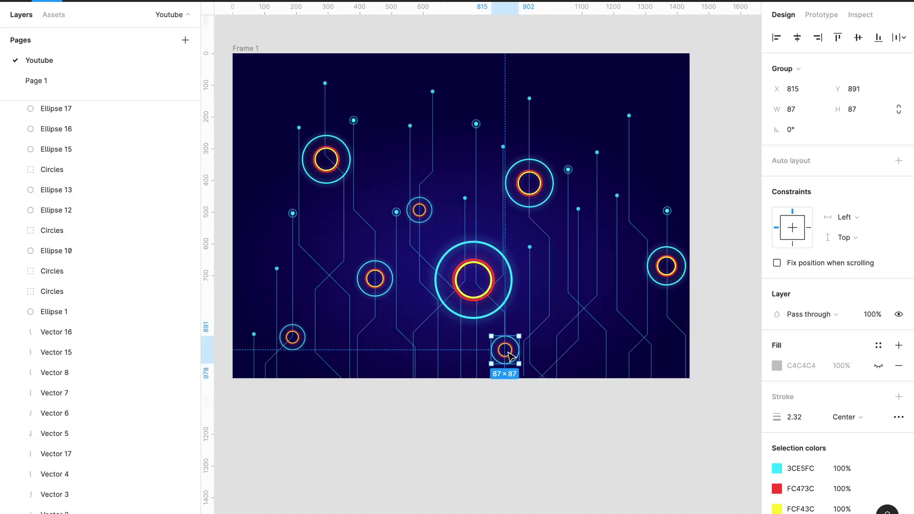
{"action": "mouse_move", "coordinate": [509, 351]}
{"action": "left_mouse_down"}
{"action": "mouse_move", "coordinate": [599, 309]}
{"action": "mouse_move", "coordinate": [579, 307]}
{"action": "left_mouse_up"}
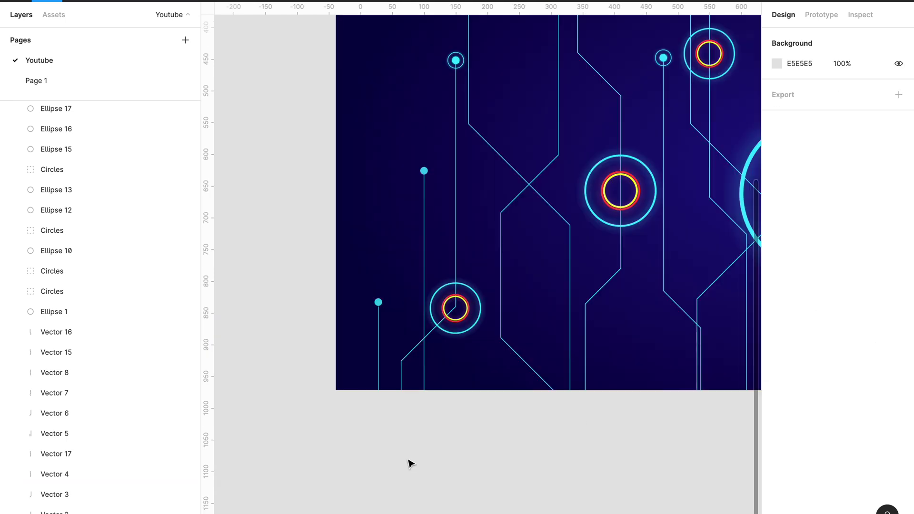
Select the lower-left group's outer cyan ring and make its hidden fill visible.
{"action": "scroll", "coordinate": [410, 464], "scroll_direction": "up", "scroll_amount": 3, "text": "ctrl"}
{"action": "scroll", "coordinate": [410, 464], "scroll_direction": "up", "scroll_amount": 3, "text": "ctrl"}
{"action": "scroll", "coordinate": [410, 464], "scroll_direction": "down", "scroll_amount": 2}
{"action": "scroll", "coordinate": [412, 463], "scroll_direction": "down", "scroll_amount": 3}
{"action": "scroll", "coordinate": [411, 464], "scroll_direction": "left", "scroll_amount": 2}
{"action": "scroll", "coordinate": [663, 98], "scroll_direction": "up", "scroll_amount": 1}
{"action": "scroll", "coordinate": [663, 98], "scroll_direction": "right", "scroll_amount": 1}
{"action": "scroll", "coordinate": [561, 171], "scroll_direction": "up", "scroll_amount": 1}
{"action": "scroll", "coordinate": [561, 172], "scroll_direction": "right", "scroll_amount": 1}
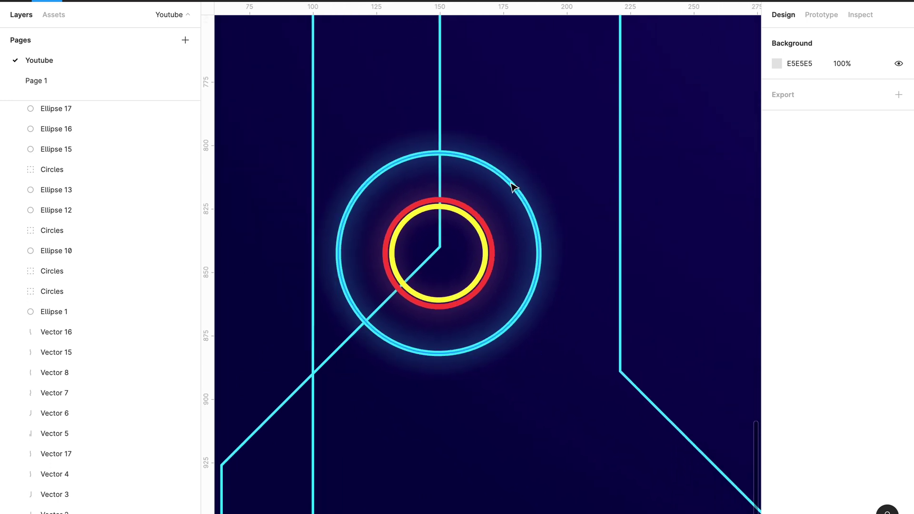
{"action": "left_click", "coordinate": [472, 230]}
{"action": "left_click", "coordinate": [879, 295]}
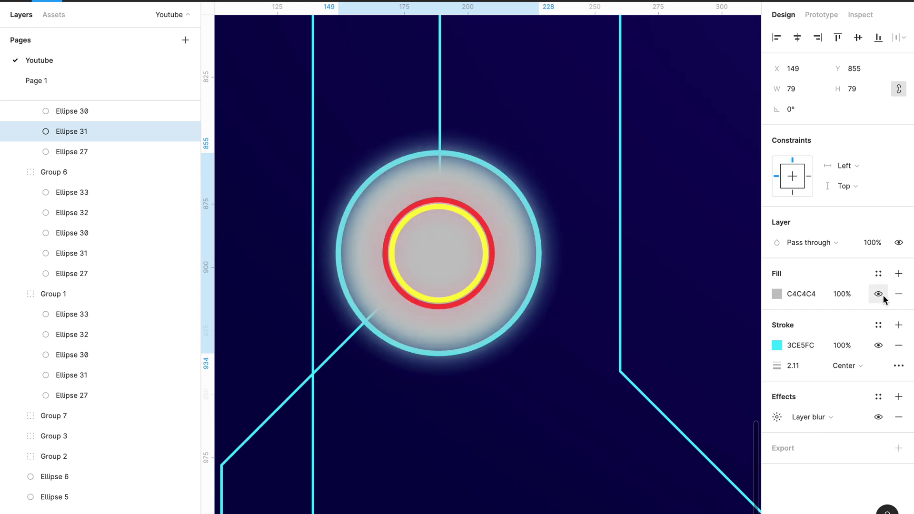
{"action": "left_click", "coordinate": [775, 294]}
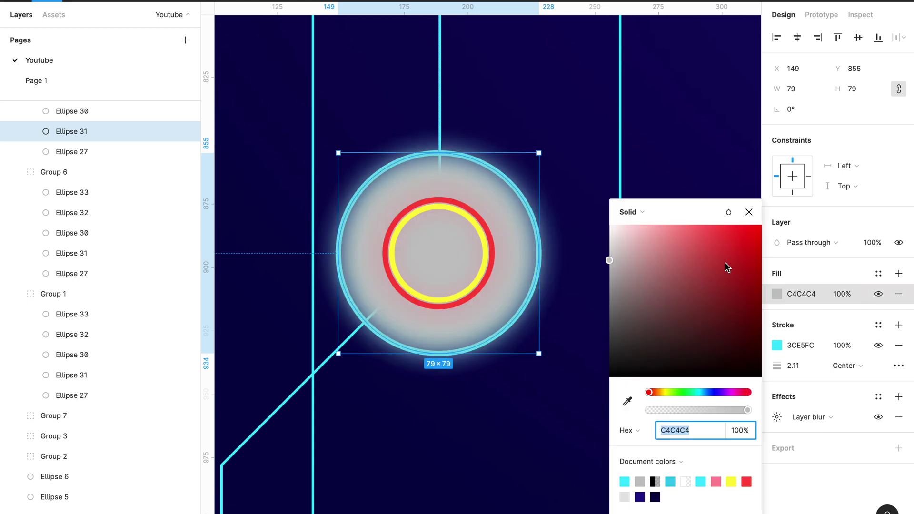
Change the ring's fill to a dark green at 30% opacity.
{"action": "left_click_drag", "start_coordinate": [676, 393], "coordinate": [692, 392]}
{"action": "left_click", "coordinate": [737, 240]}
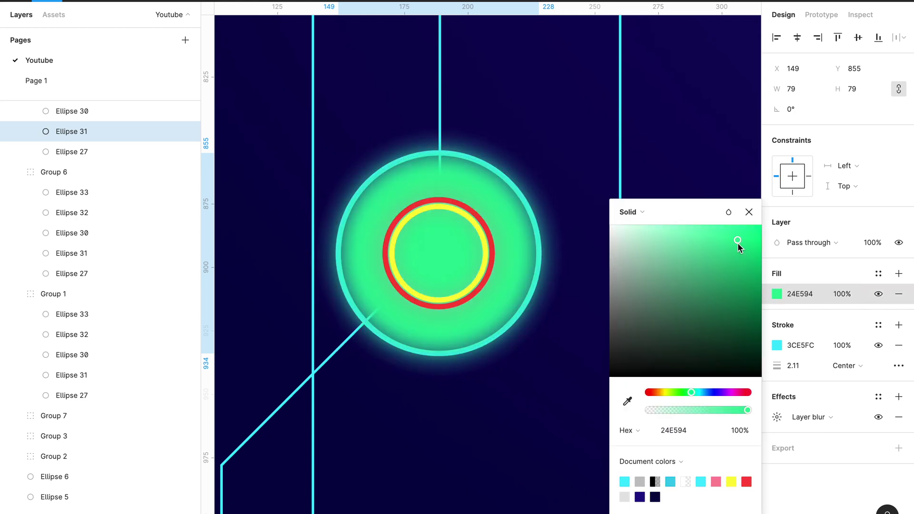
{"action": "left_click_drag", "start_coordinate": [738, 239], "coordinate": [744, 274]}
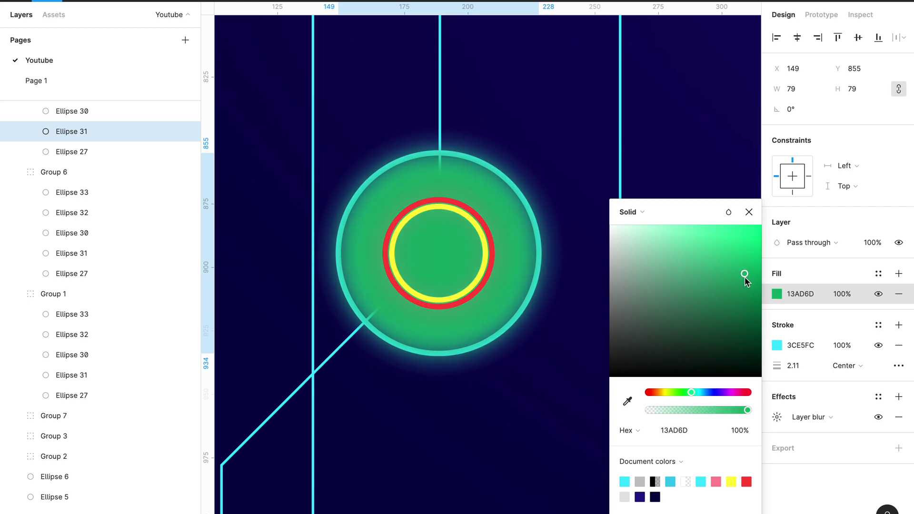
{"action": "left_click", "coordinate": [678, 414]}
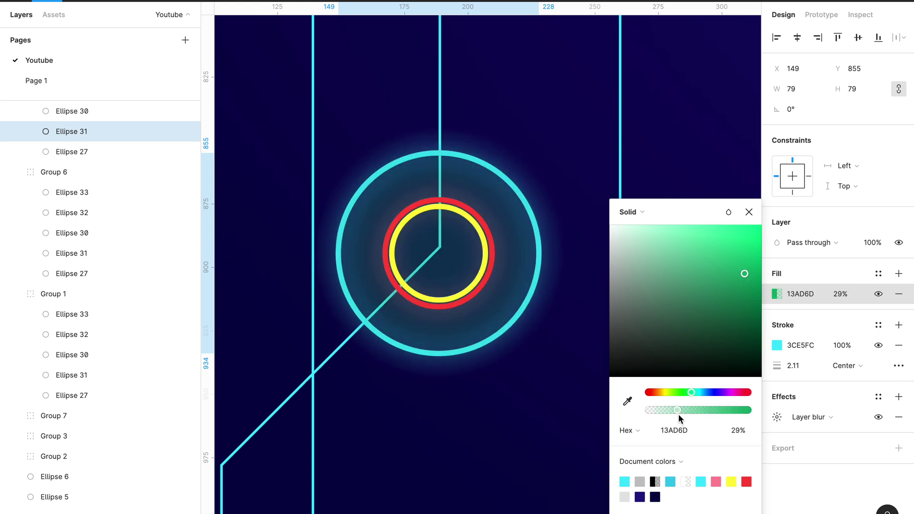
{"action": "mouse_move", "coordinate": [678, 414]}
{"action": "left_mouse_down"}
{"action": "mouse_move", "coordinate": [670, 410]}
{"action": "mouse_move", "coordinate": [679, 410]}
{"action": "left_mouse_up"}
{"action": "left_click", "coordinate": [738, 430]}
{"action": "type", "text": "30"}
{"action": "key", "text": "Return"}
{"action": "left_click", "coordinate": [748, 212]}
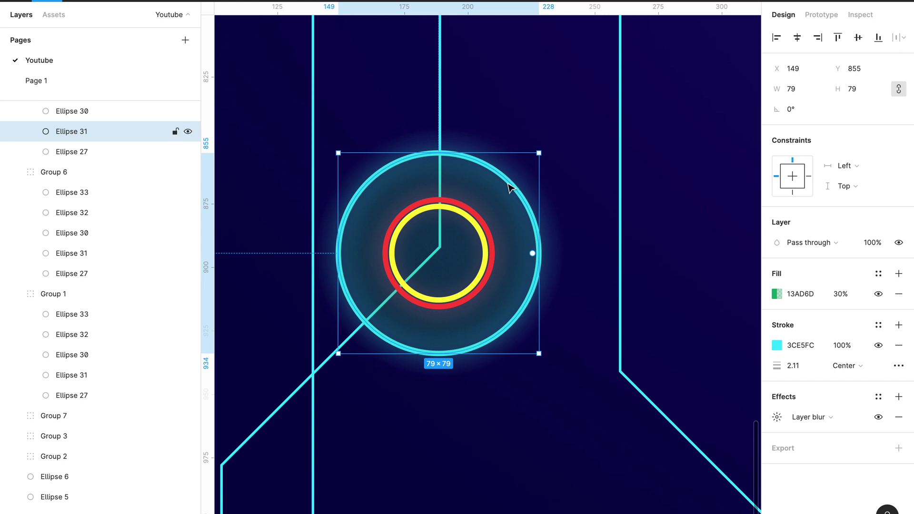
Hide the red band and eyedrop the yellow ring colour onto the pink glow ring.
{"action": "left_click", "coordinate": [487, 228]}
{"action": "left_click", "coordinate": [189, 131]}
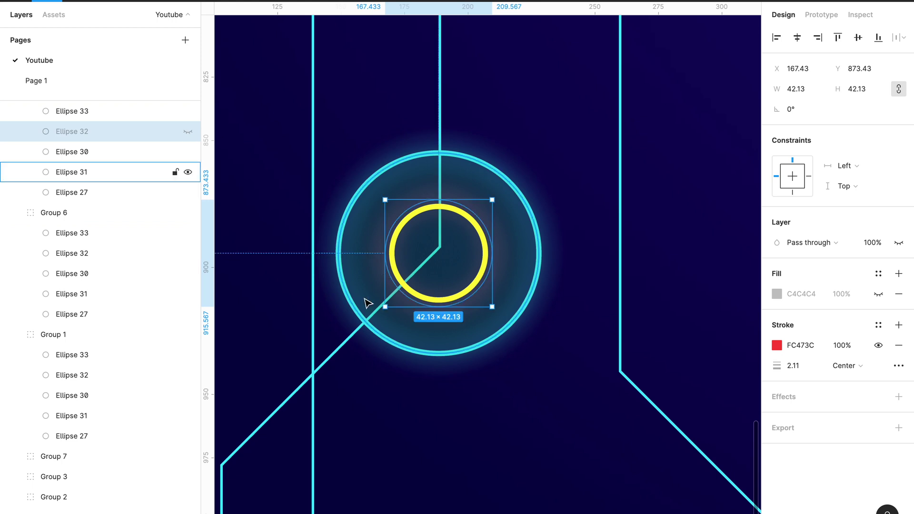
{"action": "left_click", "coordinate": [91, 150]}
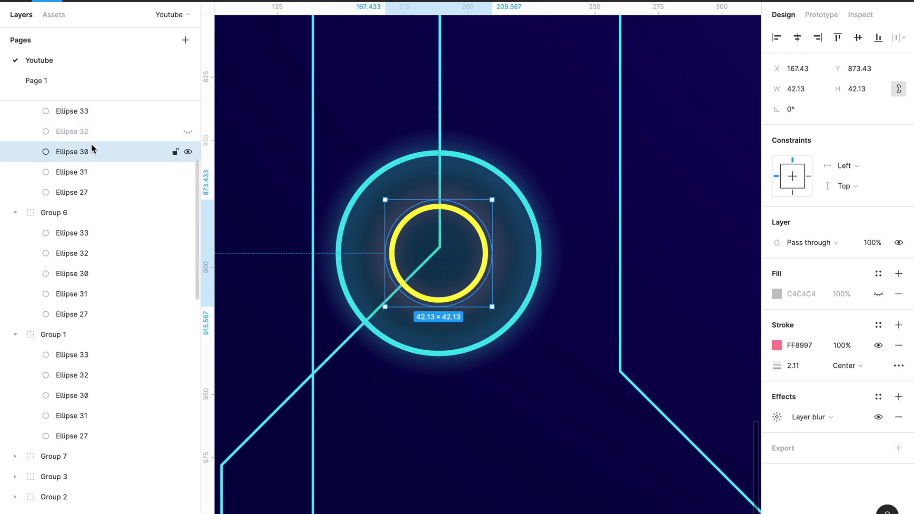
{"action": "left_click", "coordinate": [776, 345]}
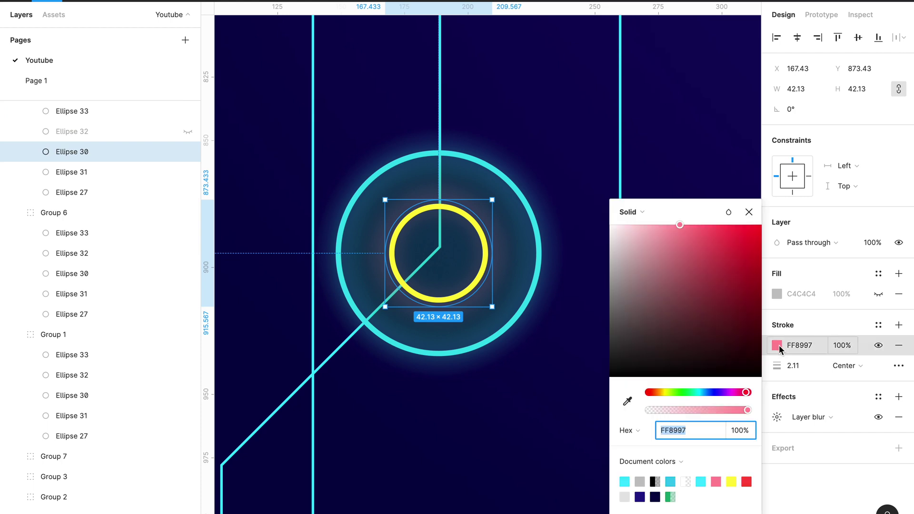
{"action": "key", "text": "i"}
{"action": "left_click", "coordinate": [486, 246]}
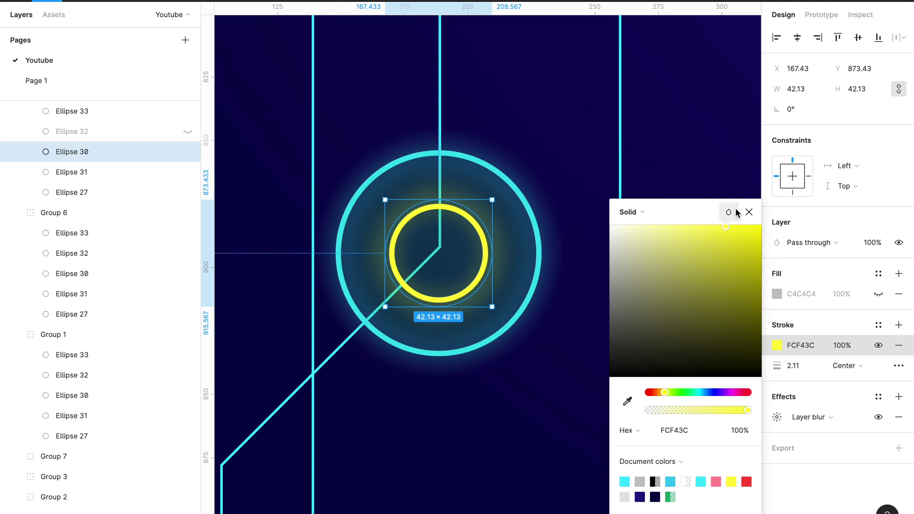
{"action": "mouse_move", "coordinate": [725, 230]}
{"action": "left_mouse_down"}
{"action": "mouse_move", "coordinate": [643, 240]}
{"action": "mouse_move", "coordinate": [755, 279]}
{"action": "mouse_move", "coordinate": [750, 218]}
{"action": "left_mouse_up"}
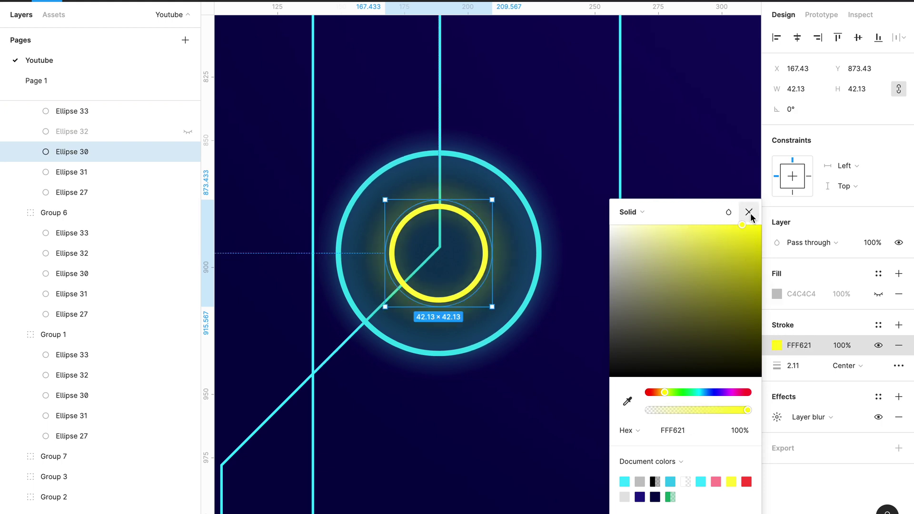
{"action": "left_click", "coordinate": [749, 212]}
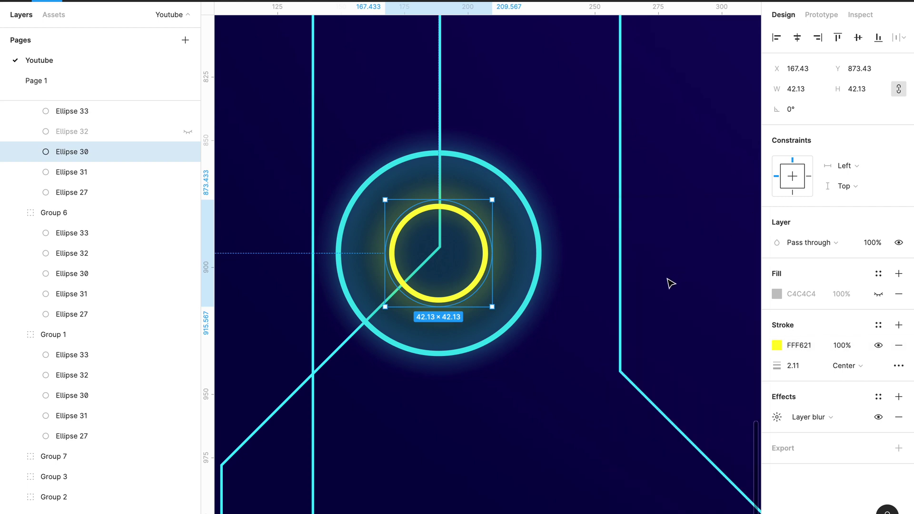
{"action": "key", "text": "Escape"}
{"action": "scroll", "coordinate": [603, 318], "scroll_direction": "down", "scroll_amount": 3}
{"action": "scroll", "coordinate": [604, 318], "scroll_direction": "down", "scroll_amount": 3}
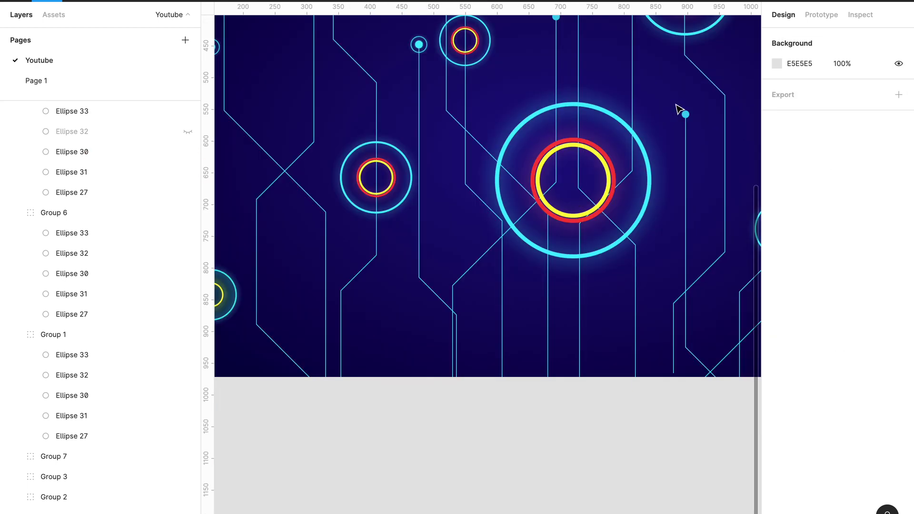
Show the 240 px ring's fill and set it to red CD2F2F at 30% opacity.
{"action": "double_click", "coordinate": [626, 131]}
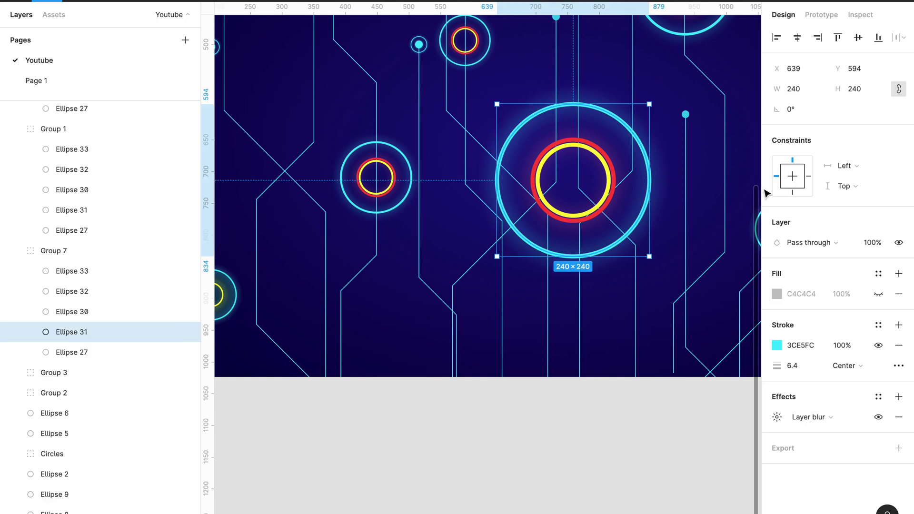
{"action": "left_click", "coordinate": [878, 294]}
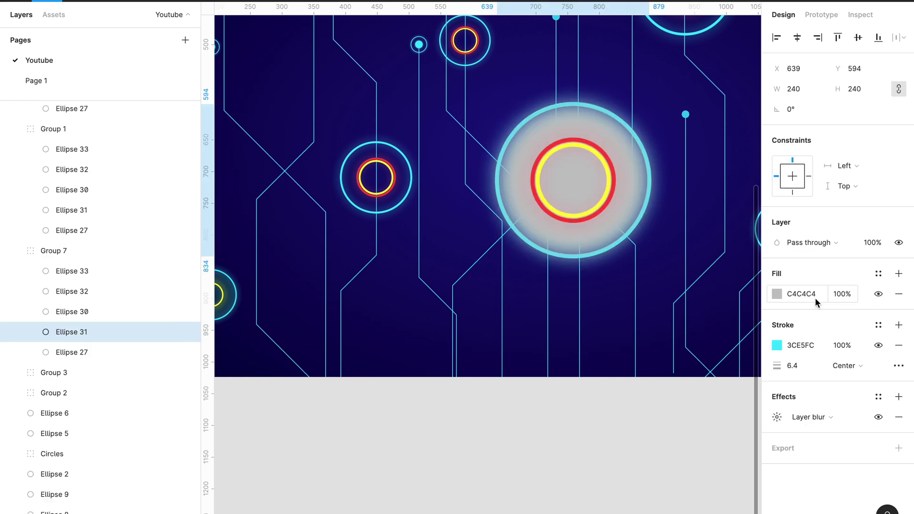
{"action": "left_click", "coordinate": [785, 298]}
{"action": "left_click", "coordinate": [777, 295]}
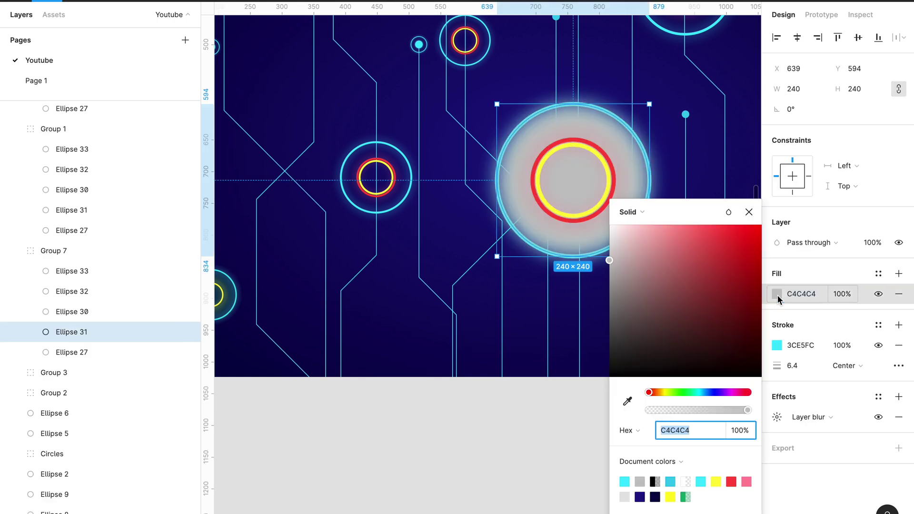
{"action": "left_click", "coordinate": [726, 256]}
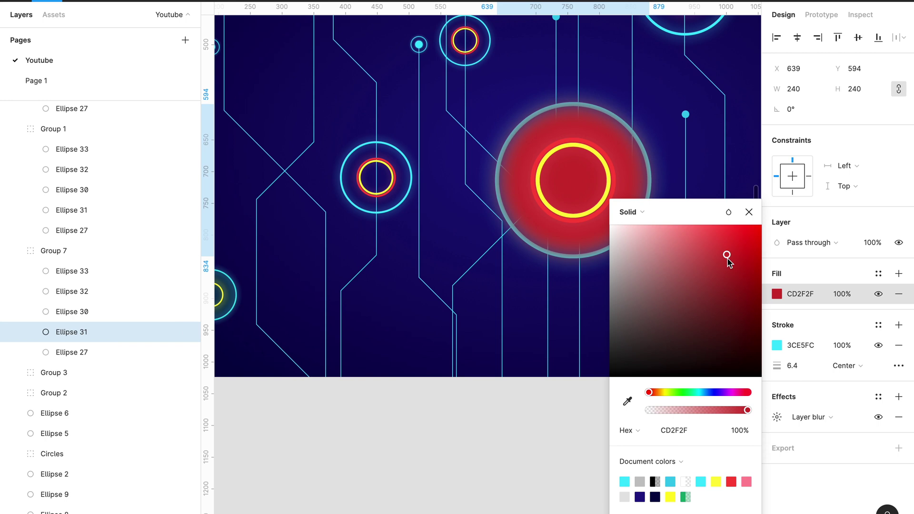
{"action": "left_click_drag", "start_coordinate": [687, 407], "coordinate": [675, 410]}
{"action": "left_click", "coordinate": [732, 430]}
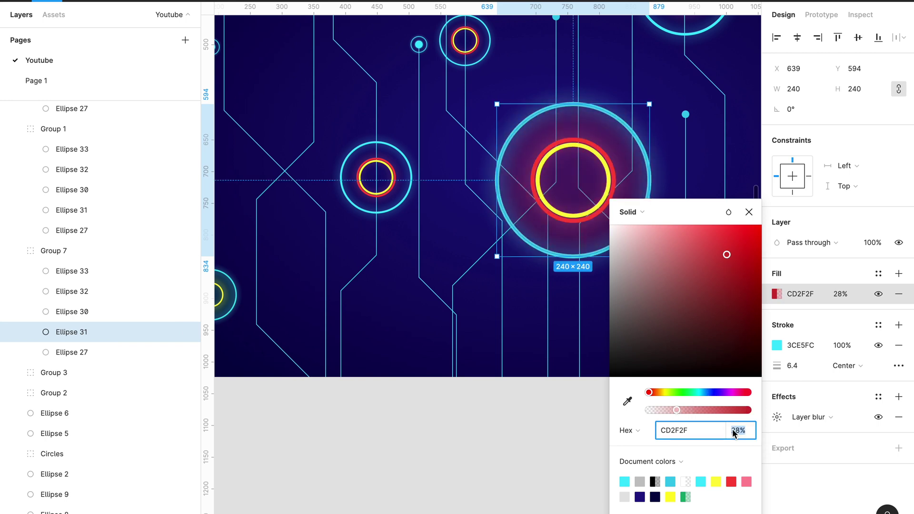
{"action": "type", "text": "30"}
{"action": "left_click", "coordinate": [803, 306]}
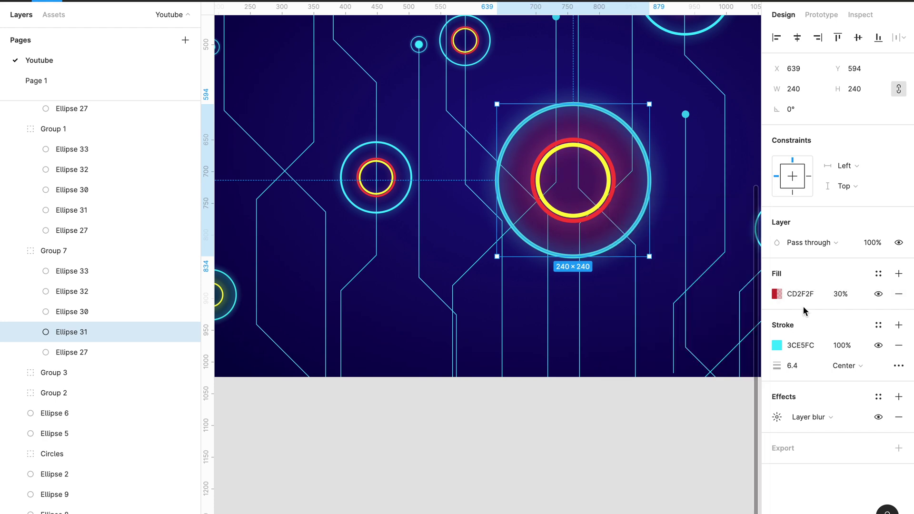
Give the upper-right ring's outer circle a visible purple 7419E9 fill at 20% opacity.
{"action": "key", "text": "Escape"}
{"action": "scroll", "coordinate": [607, 173], "scroll_direction": "up", "scroll_amount": 5}
{"action": "scroll", "coordinate": [577, 224], "scroll_direction": "right", "scroll_amount": 3}
{"action": "scroll", "coordinate": [577, 224], "scroll_direction": "right", "scroll_amount": 3}
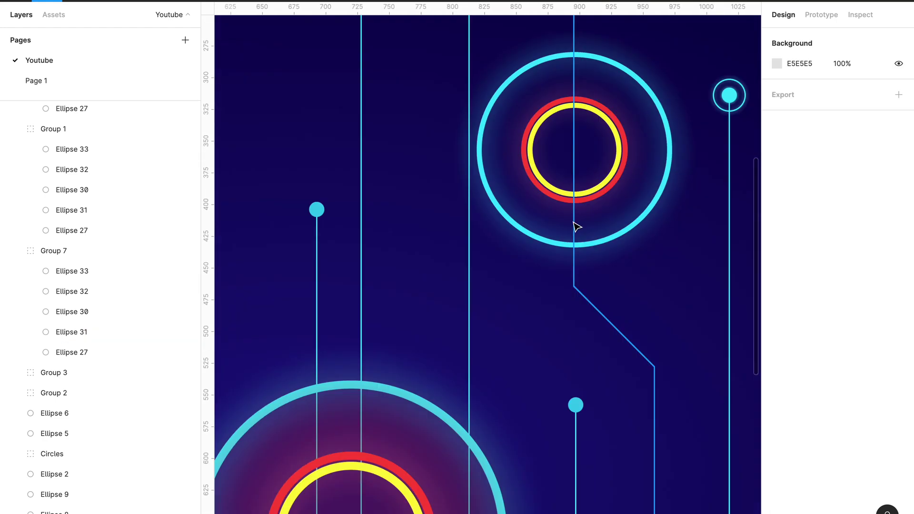
{"action": "scroll", "coordinate": [527, 290], "scroll_direction": "up", "scroll_amount": 2}
{"action": "scroll", "coordinate": [527, 290], "scroll_direction": "right", "scroll_amount": 3}
{"action": "scroll", "coordinate": [527, 290], "scroll_direction": "up", "scroll_amount": 1}
{"action": "scroll", "coordinate": [527, 290], "scroll_direction": "up", "scroll_amount": 3}
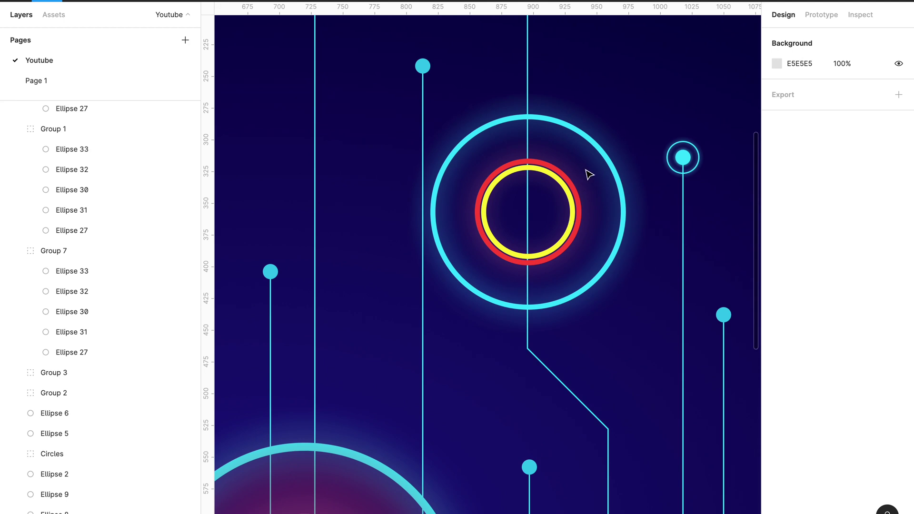
{"action": "double_click", "coordinate": [595, 149]}
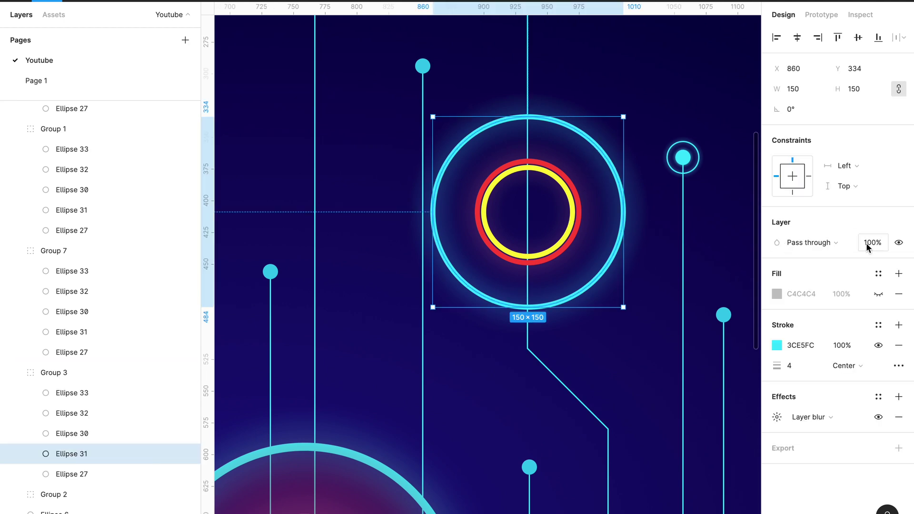
{"action": "left_click", "coordinate": [876, 295]}
{"action": "left_click", "coordinate": [776, 294]}
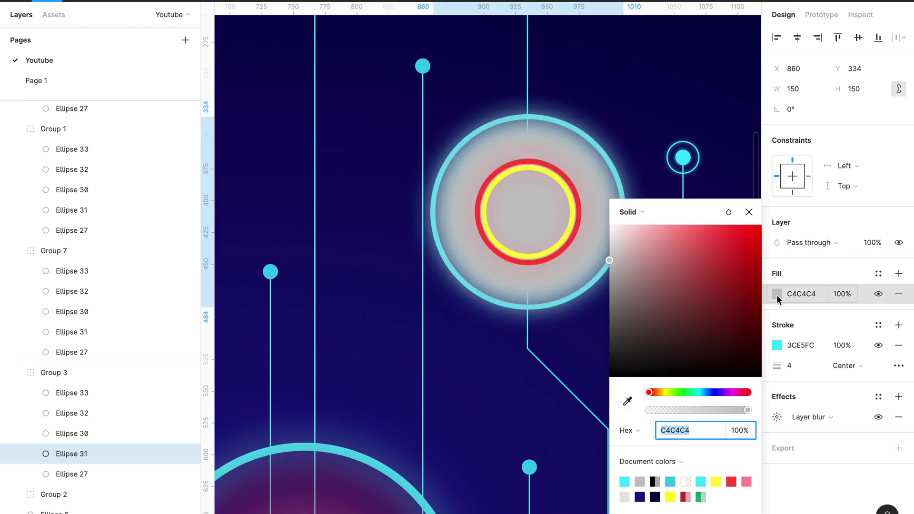
{"action": "left_click", "coordinate": [721, 392]}
{"action": "left_click", "coordinate": [670, 411]}
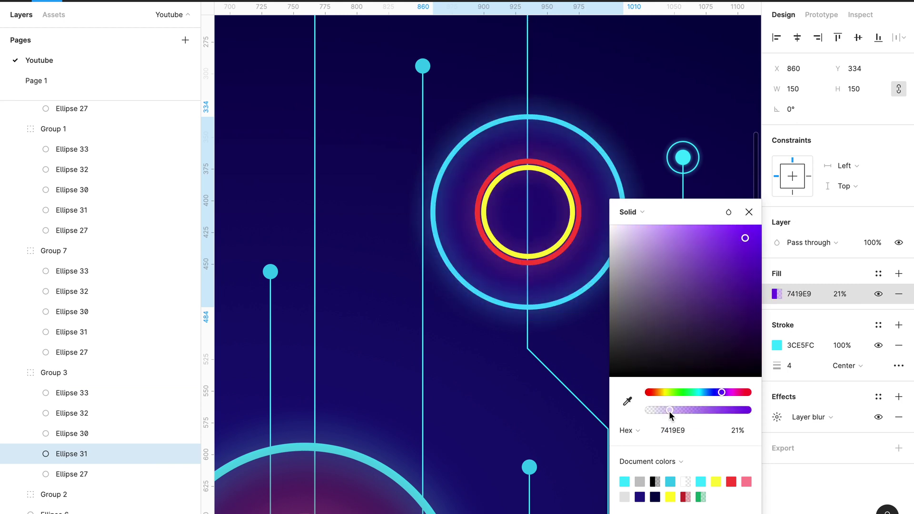
{"action": "left_click", "coordinate": [738, 430]}
{"action": "type", "text": "20"}
{"action": "key", "text": "Return"}
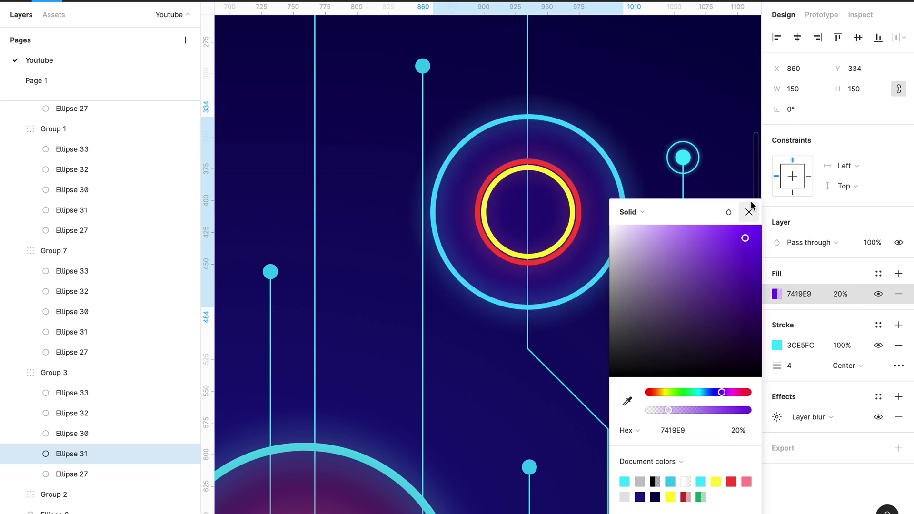
{"action": "left_click", "coordinate": [749, 213]}
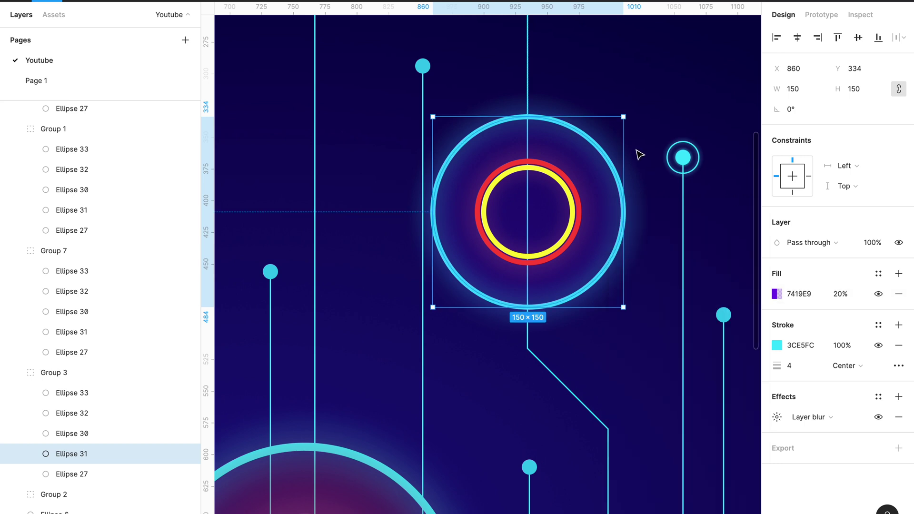
Hide the ring's red band and eyedrop cyan onto its yellow inner ring's stroke.
{"action": "left_click", "coordinate": [654, 105]}
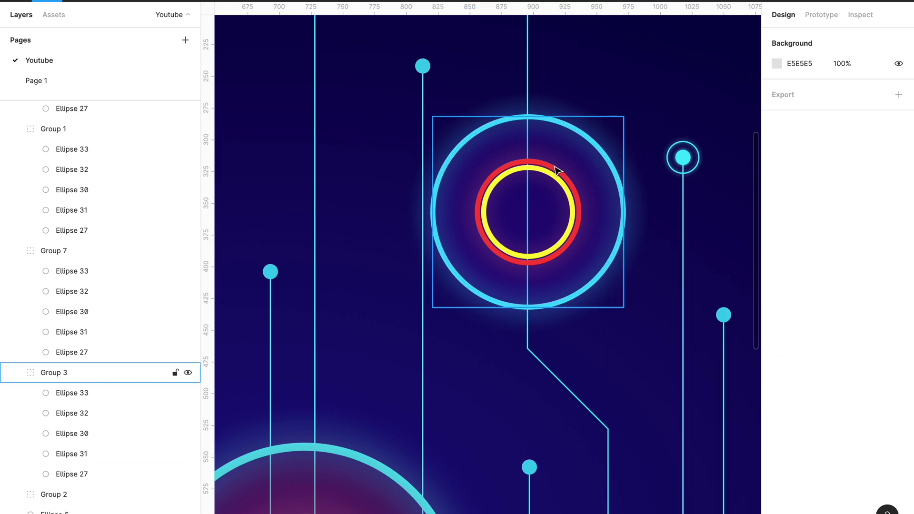
{"action": "left_click", "coordinate": [162, 413]}
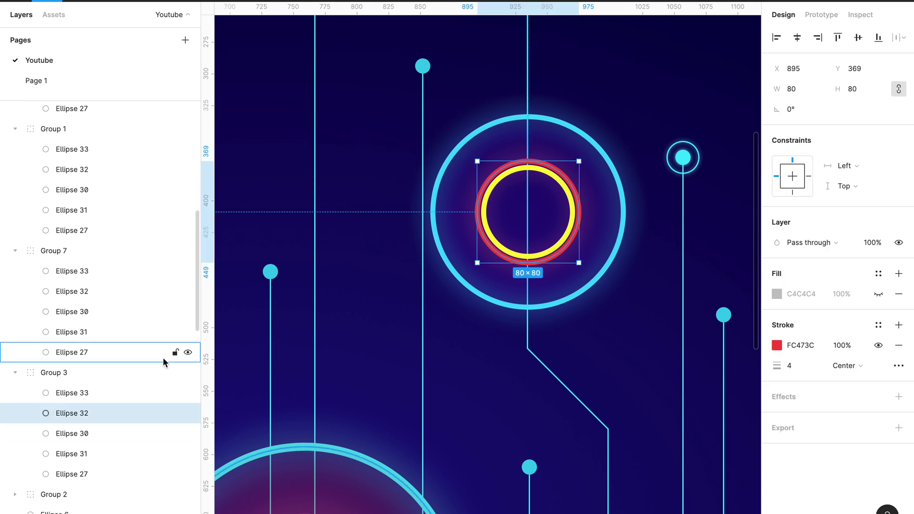
{"action": "left_click", "coordinate": [188, 413]}
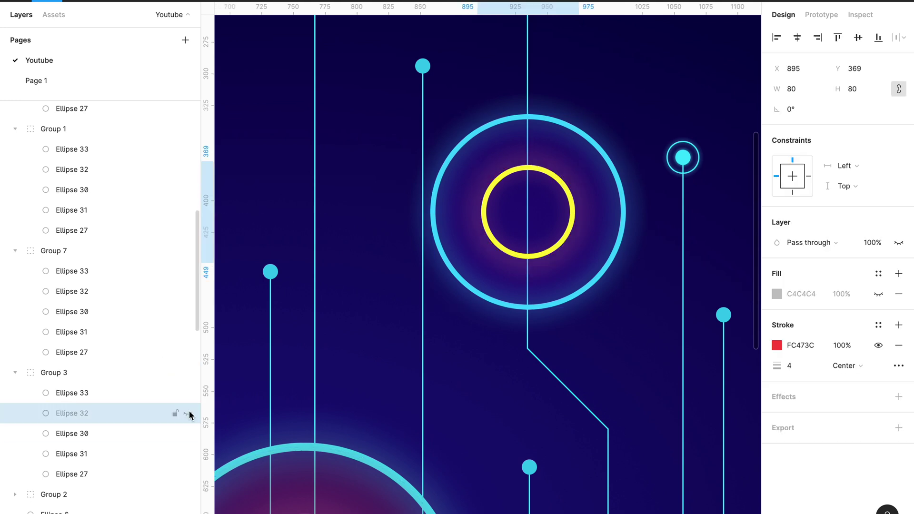
{"action": "left_click", "coordinate": [567, 189]}
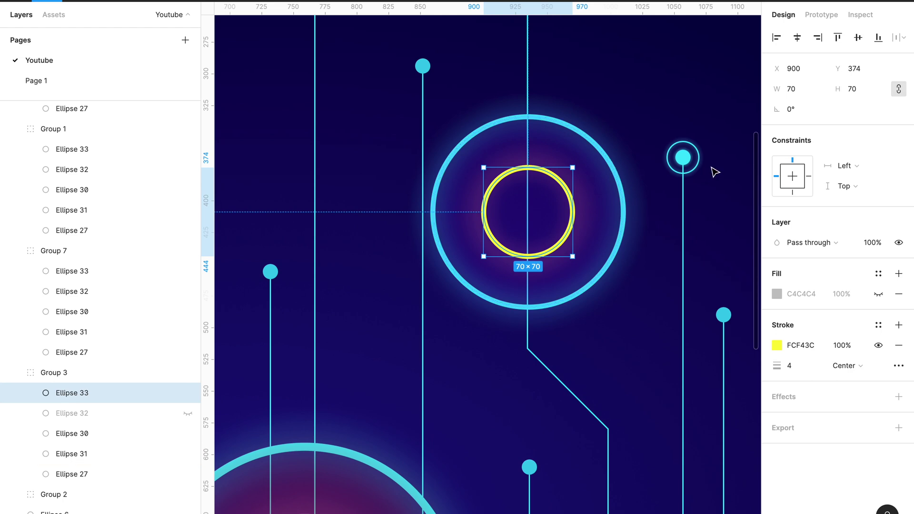
{"action": "key", "text": "i"}
{"action": "left_click", "coordinate": [683, 171]}
{"action": "left_click", "coordinate": [709, 247]}
Turn the purple glow ellipse inside the upper cyan ring's group into an arc of about 85% sweep.
{"action": "key", "text": "shift+1"}
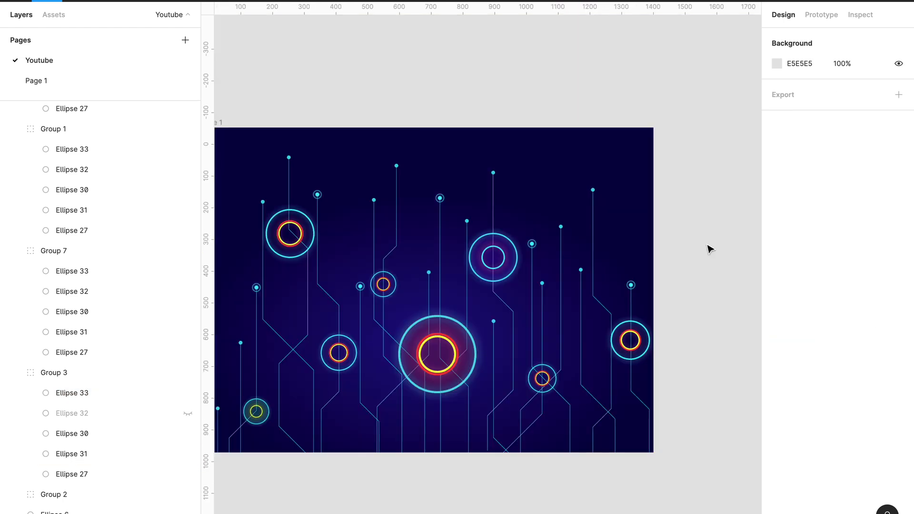
{"action": "scroll", "coordinate": [520, 377], "scroll_direction": "up", "scroll_amount": 1}
{"action": "scroll", "coordinate": [542, 206], "scroll_direction": "up", "scroll_amount": 3}
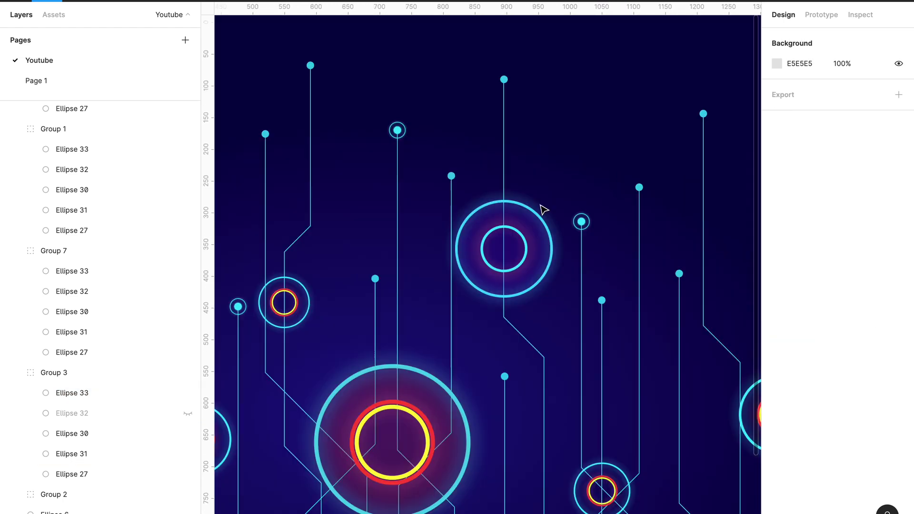
{"action": "left_click", "coordinate": [537, 218]}
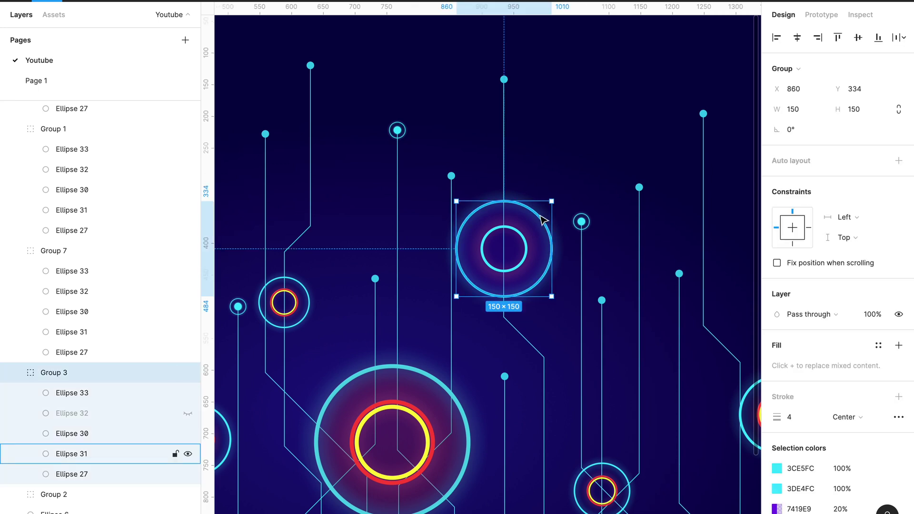
{"action": "double_click", "coordinate": [542, 219]}
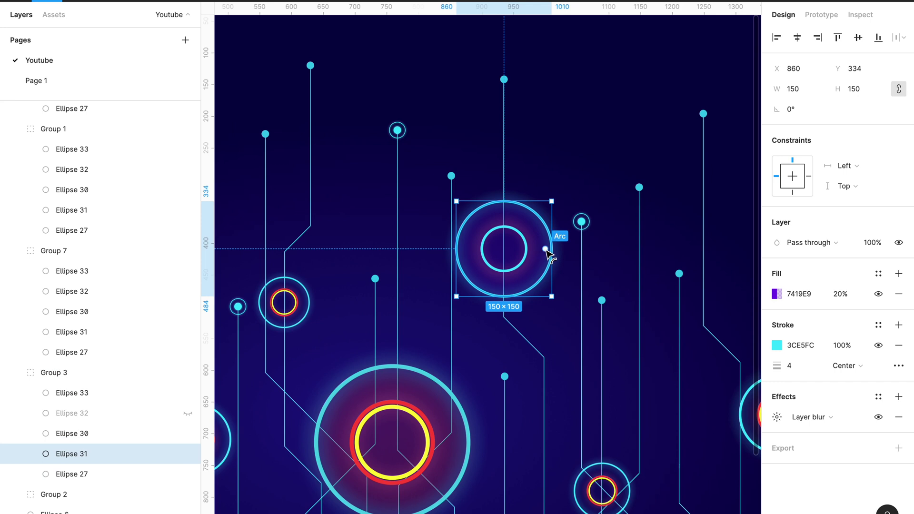
{"action": "mouse_move", "coordinate": [545, 249]}
{"action": "left_mouse_down"}
{"action": "mouse_move", "coordinate": [533, 213]}
{"action": "mouse_move", "coordinate": [520, 210]}
{"action": "left_mouse_up"}
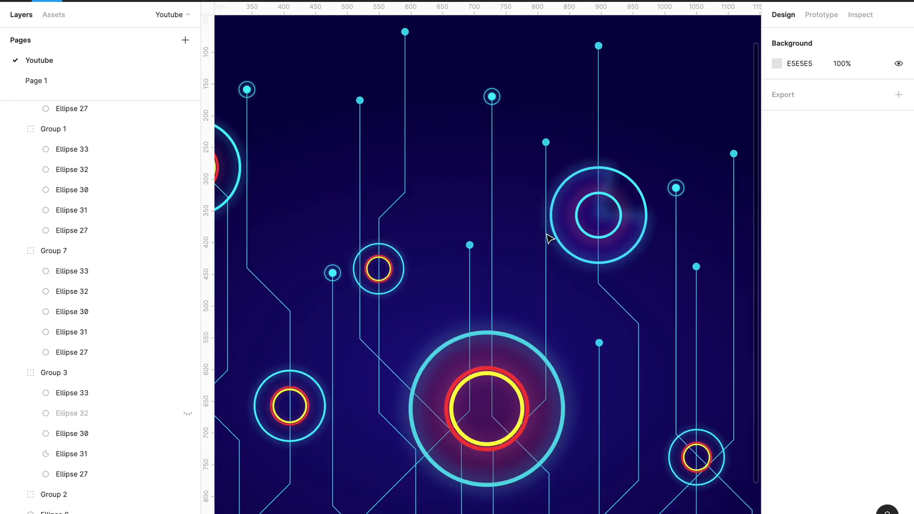
{"action": "scroll", "coordinate": [590, 280], "scroll_direction": "down", "scroll_amount": 2}
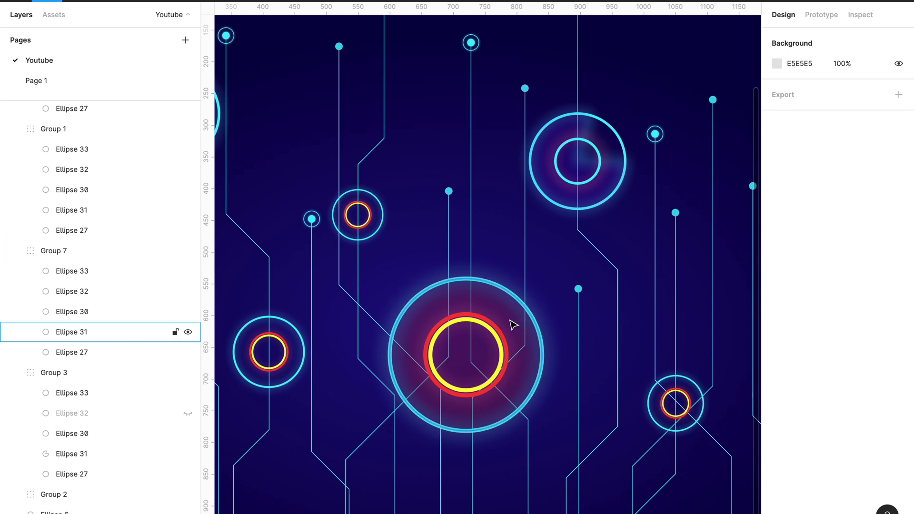
Cut the central circle's cyan ring into an open arc of about 82% sweep.
{"action": "left_click", "coordinate": [523, 310]}
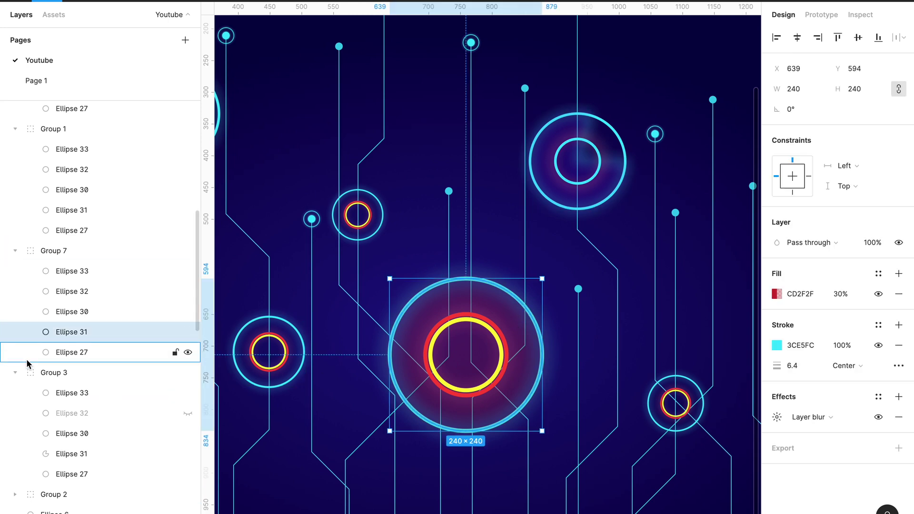
{"action": "left_click", "coordinate": [82, 357]}
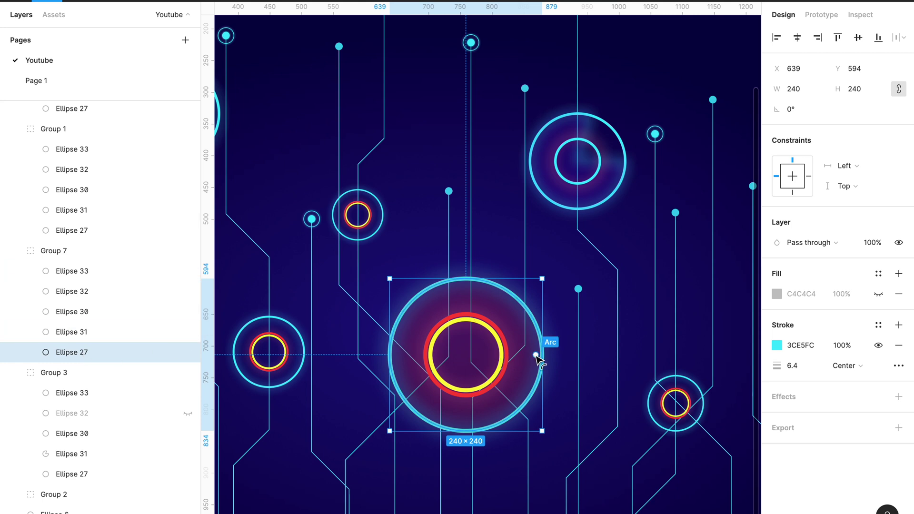
{"action": "left_click_drag", "start_coordinate": [536, 355], "coordinate": [469, 297]}
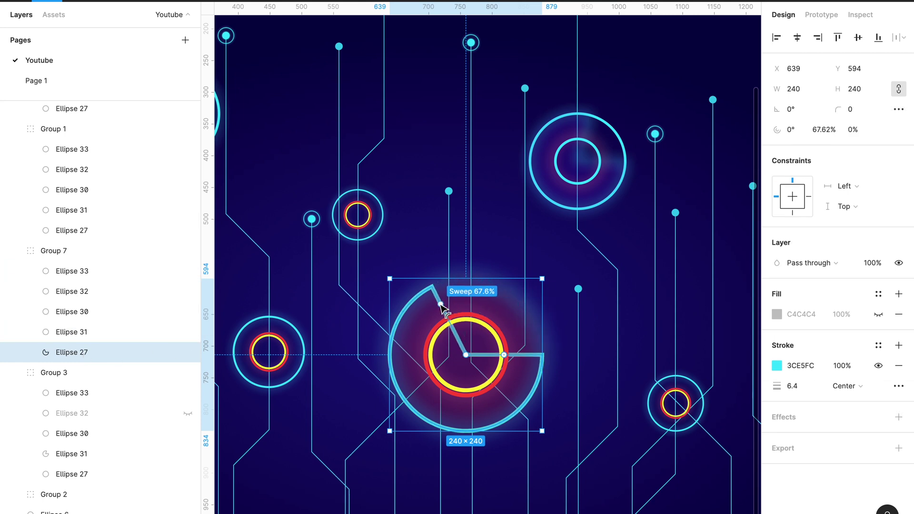
{"action": "left_click_drag", "start_coordinate": [503, 355], "coordinate": [505, 385]}
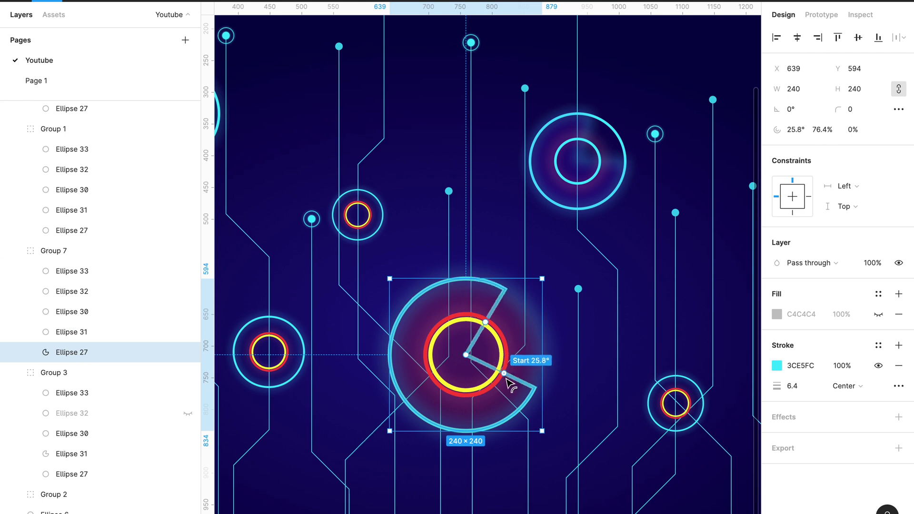
{"action": "mouse_move", "coordinate": [490, 326]}
{"action": "left_mouse_down"}
{"action": "mouse_move", "coordinate": [507, 332]}
{"action": "mouse_move", "coordinate": [511, 317]}
{"action": "left_mouse_up"}
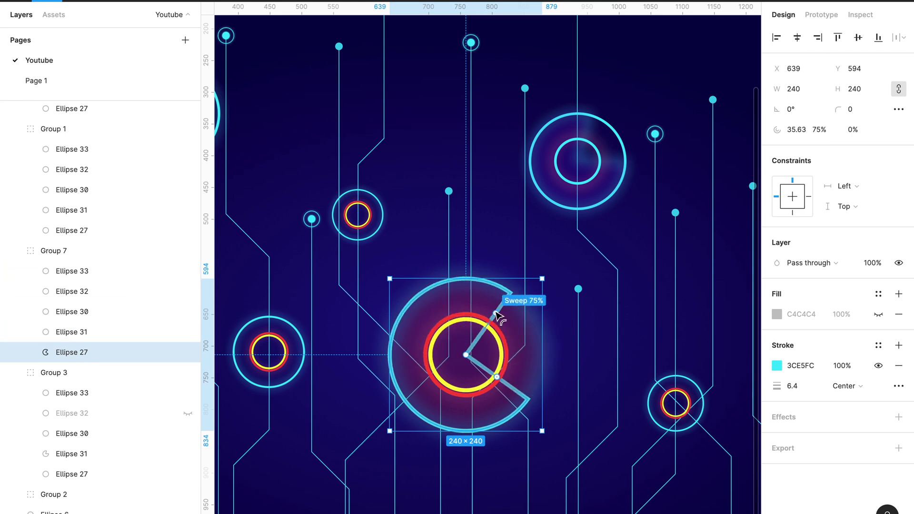
Hollow the arc into a ring band and extend it to about 91% sweep.
{"action": "mouse_move", "coordinate": [497, 377]}
{"action": "left_mouse_down"}
{"action": "mouse_move", "coordinate": [492, 391]}
{"action": "mouse_move", "coordinate": [499, 373]}
{"action": "left_mouse_up"}
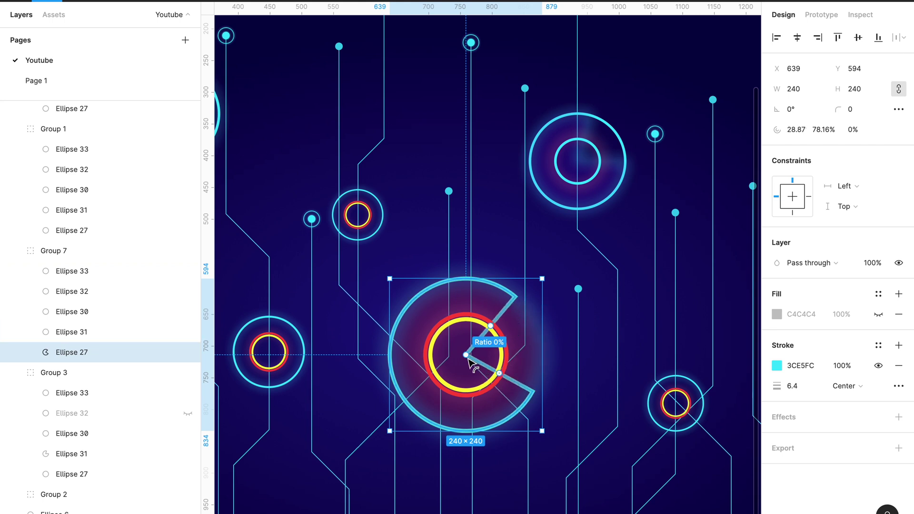
{"action": "left_click_drag", "start_coordinate": [466, 355], "coordinate": [516, 346]}
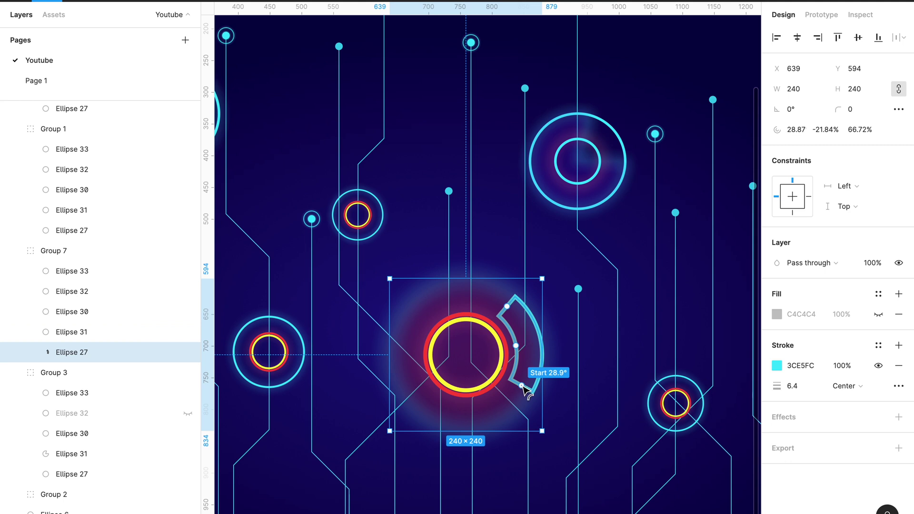
{"action": "mouse_move", "coordinate": [522, 386]}
{"action": "left_mouse_down"}
{"action": "mouse_move", "coordinate": [495, 404]}
{"action": "mouse_move", "coordinate": [436, 407]}
{"action": "left_mouse_up"}
{"action": "key", "text": "ctrl+z"}
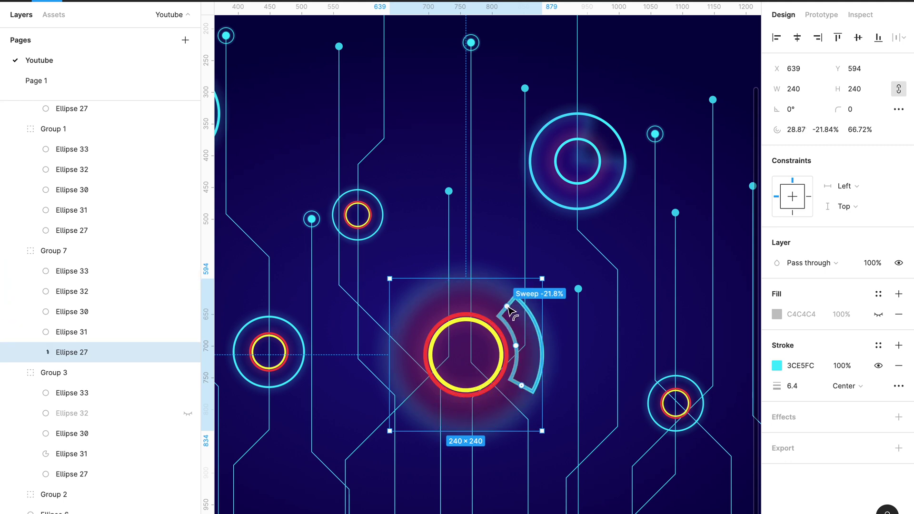
{"action": "mouse_move", "coordinate": [507, 307]}
{"action": "left_mouse_down"}
{"action": "mouse_move", "coordinate": [475, 413]}
{"action": "mouse_move", "coordinate": [492, 400]}
{"action": "left_mouse_up"}
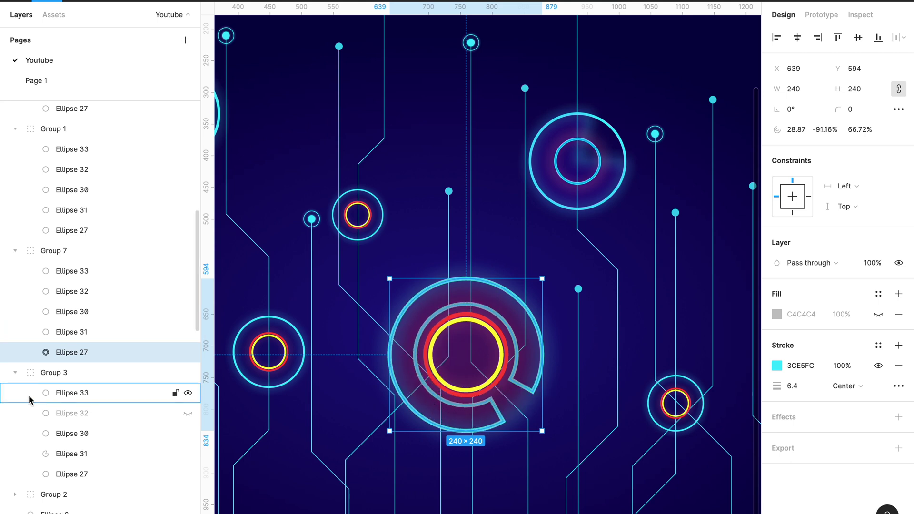
{"action": "left_click", "coordinate": [96, 330]}
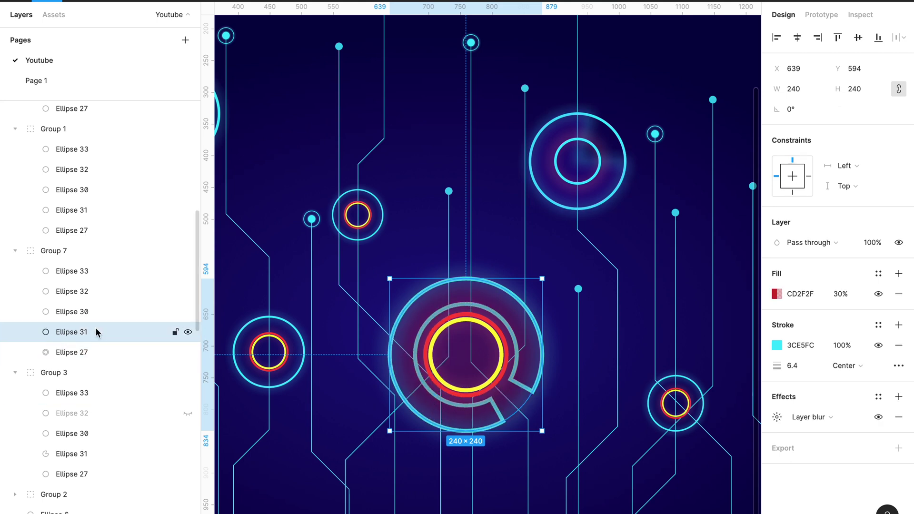
Delete the three inner rings of the first small circle, starting with its yellow ring.
{"action": "left_click", "coordinate": [420, 235]}
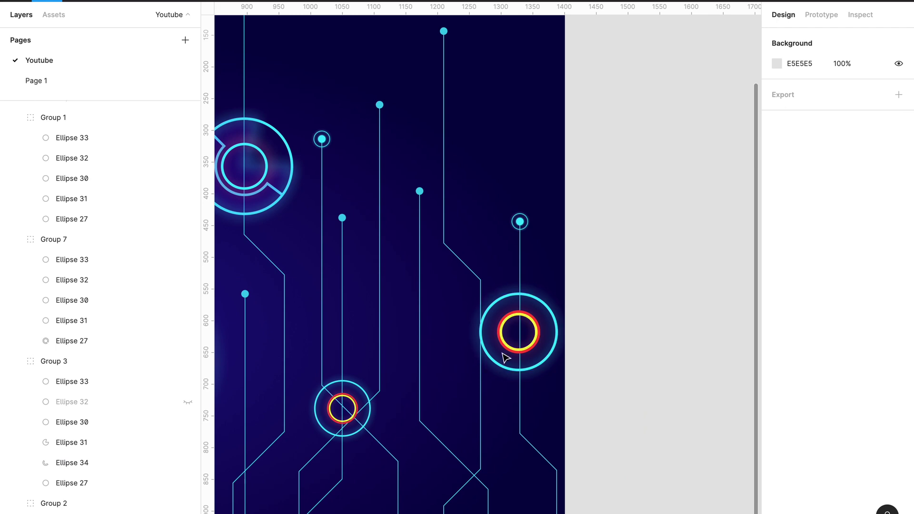
{"action": "double_click", "coordinate": [356, 404]}
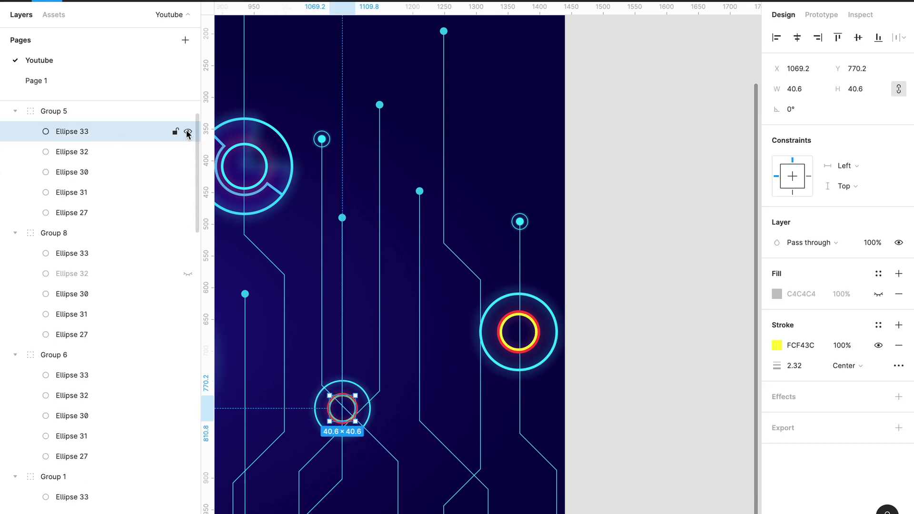
{"action": "key", "text": "Delete"}
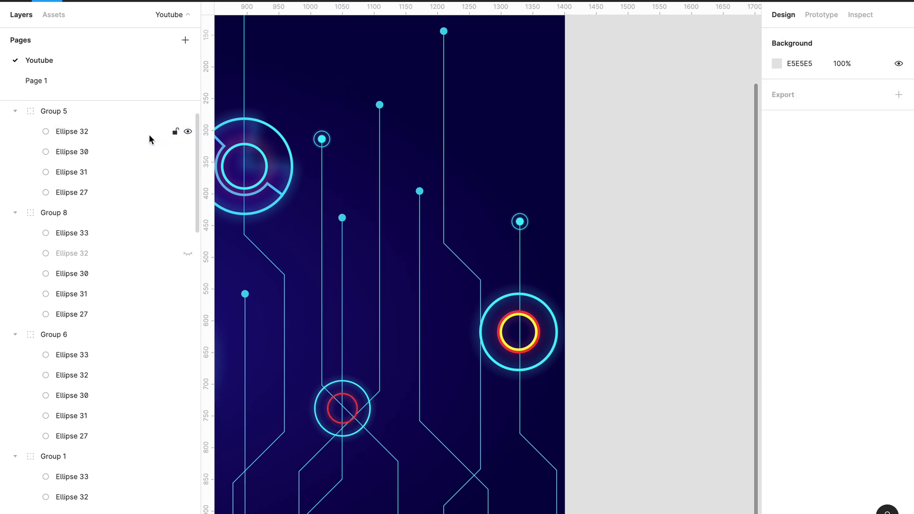
{"action": "left_click", "coordinate": [124, 132]}
{"action": "key", "text": "Delete"}
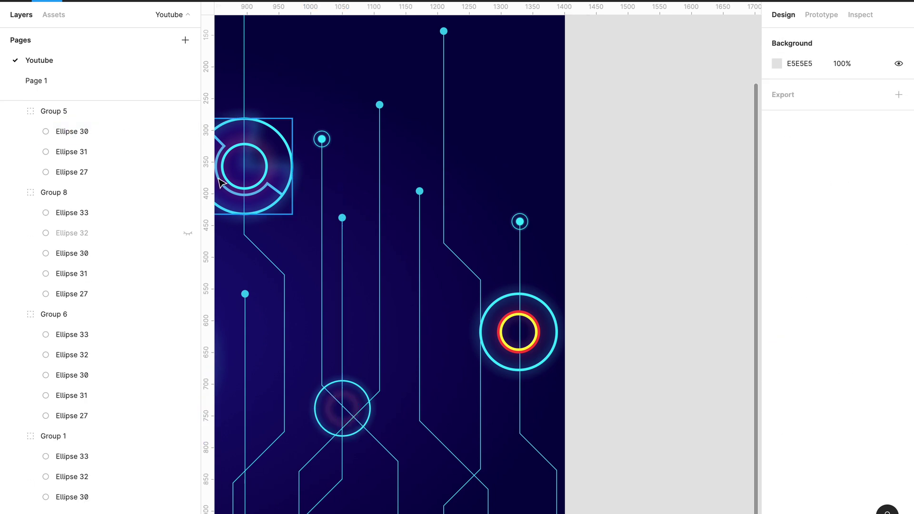
{"action": "left_click", "coordinate": [77, 131]}
{"action": "key", "text": "Delete"}
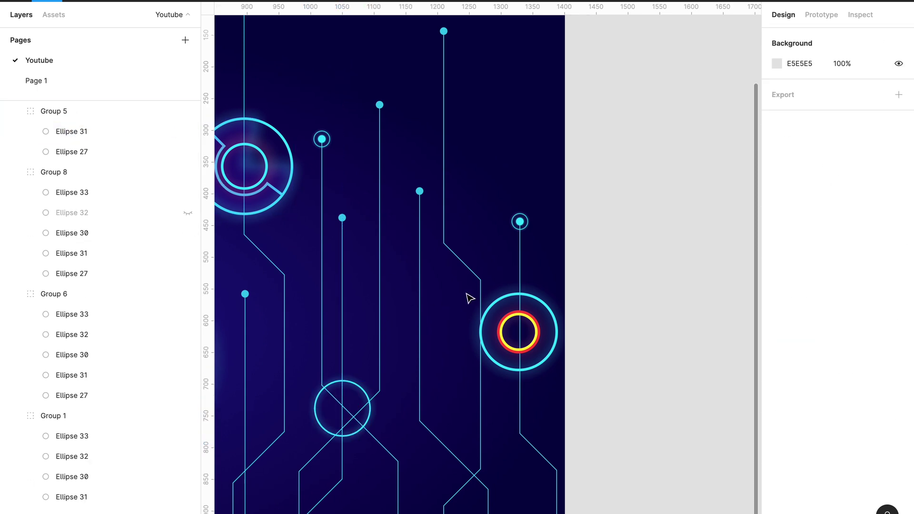
Delete the red and inner blue rings from the small upper circle.
{"action": "scroll", "coordinate": [642, 295], "scroll_direction": "left", "scroll_amount": 4}
{"action": "scroll", "coordinate": [633, 298], "scroll_direction": "down", "scroll_amount": 2}
{"action": "key", "text": "minus"}
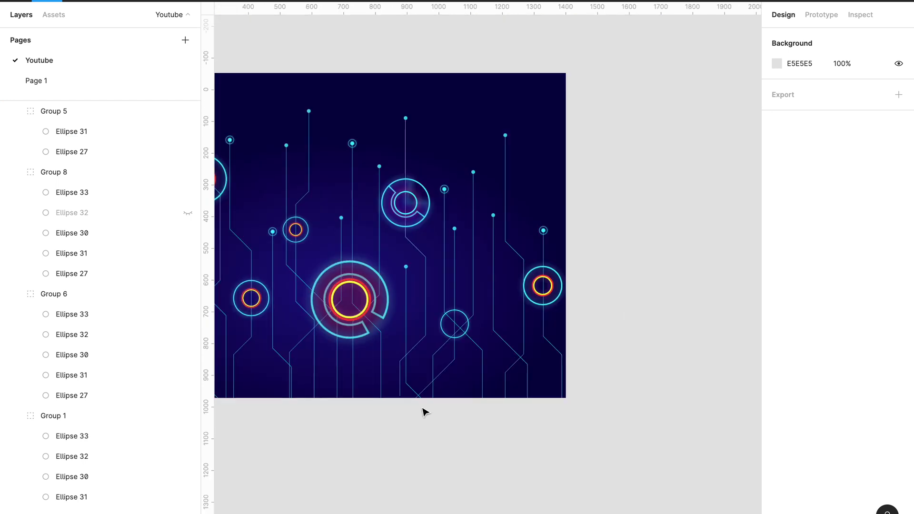
{"action": "scroll", "coordinate": [424, 410], "scroll_direction": "left", "scroll_amount": 5}
{"action": "scroll", "coordinate": [423, 410], "scroll_direction": "down", "scroll_amount": 2}
{"action": "scroll", "coordinate": [393, 352], "scroll_direction": "up", "scroll_amount": 2}
{"action": "scroll", "coordinate": [352, 240], "scroll_direction": "up", "scroll_amount": 5}
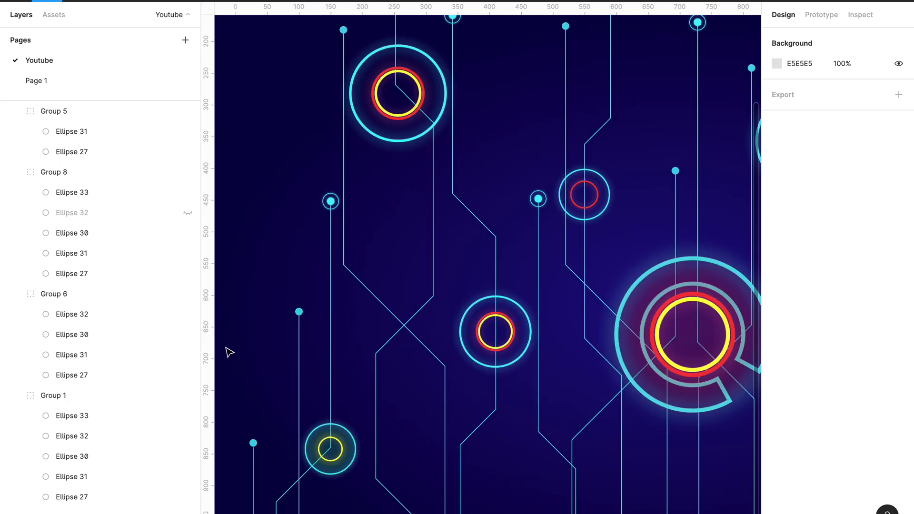
{"action": "left_click", "coordinate": [116, 312]}
{"action": "key", "text": "Delete"}
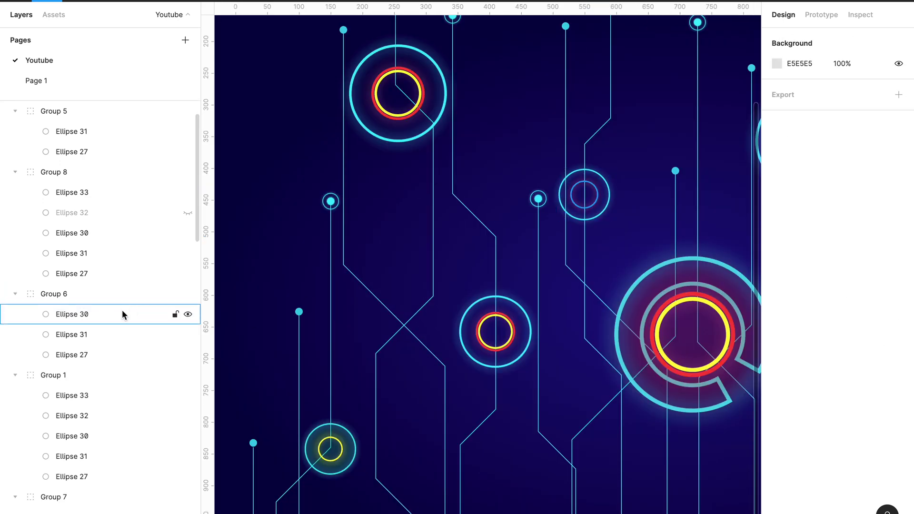
{"action": "left_click", "coordinate": [92, 314]}
{"action": "key", "text": "Delete"}
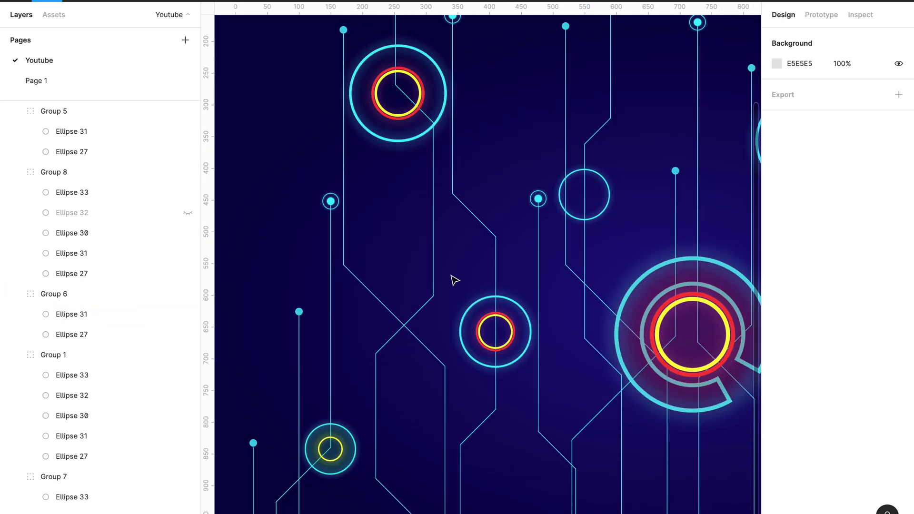
{"action": "scroll", "coordinate": [455, 279], "scroll_direction": "down", "scroll_amount": 3}
Drag Group 8's outer cyan ring arc start to about 135°, opening a wedge gap.
{"action": "scroll", "coordinate": [234, 332], "scroll_direction": "up", "scroll_amount": 5}
{"action": "left_click", "coordinate": [408, 279]}
{"action": "double_click", "coordinate": [426, 267]}
{"action": "left_click_drag", "start_coordinate": [474, 267], "coordinate": [399, 311]}
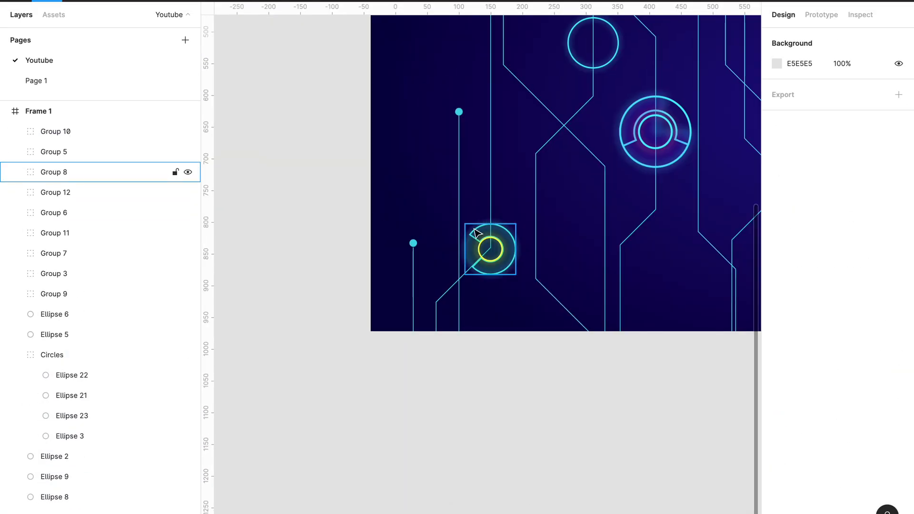
{"action": "key", "text": "ctrl+equal"}
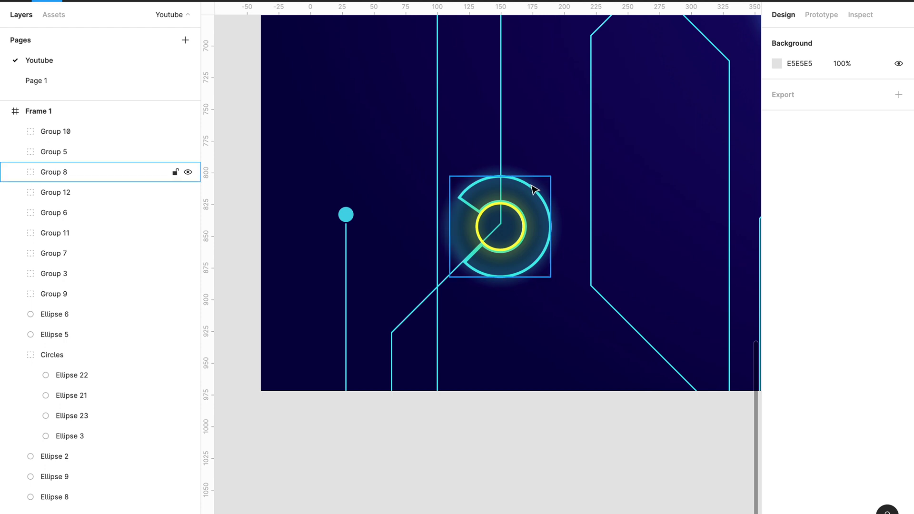
{"action": "left_click", "coordinate": [533, 189]}
Set Group 8's stroke weight to 1.
{"action": "scroll", "coordinate": [799, 338], "scroll_direction": "down", "scroll_amount": 2}
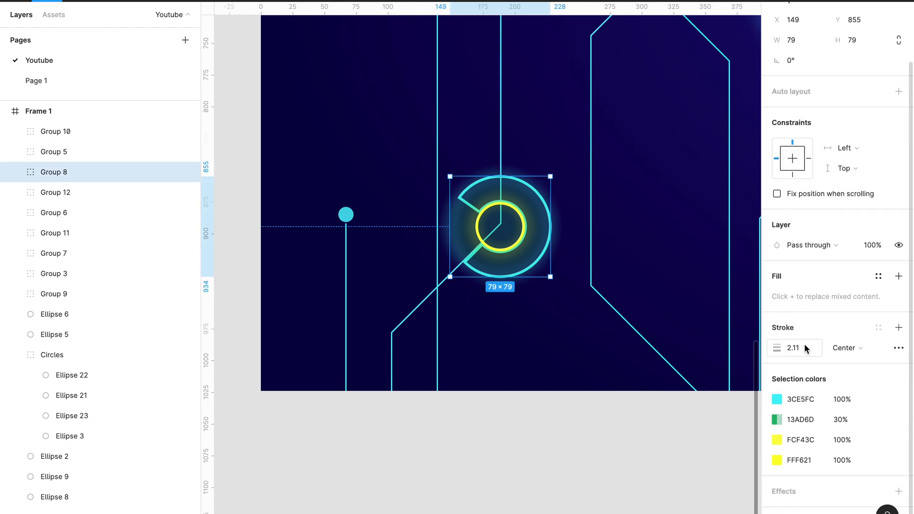
{"action": "left_click", "coordinate": [804, 347]}
{"action": "key", "text": "Return"}
{"action": "left_click", "coordinate": [453, 490]}
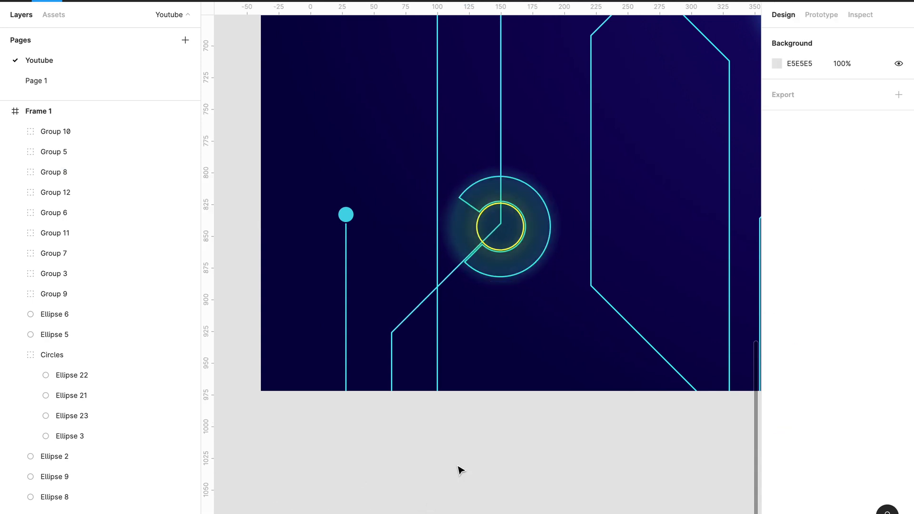
{"action": "key", "text": "plus"}
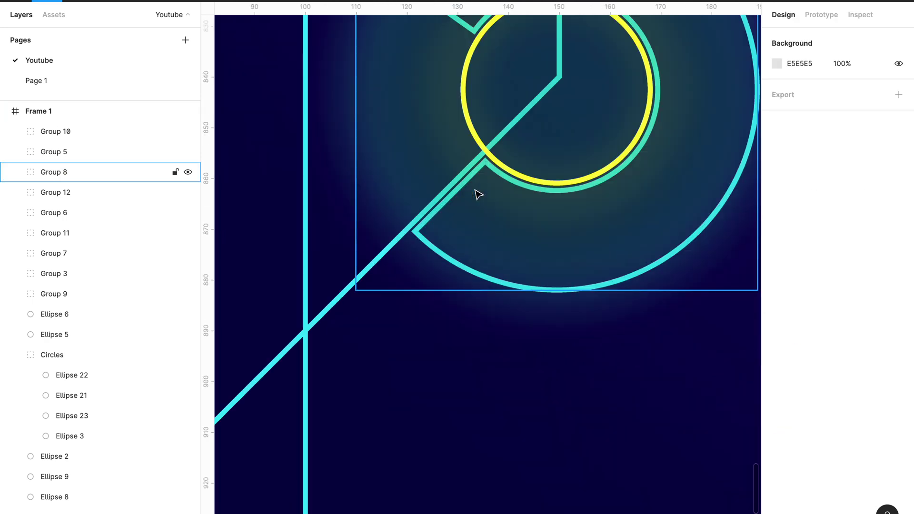
Extend the vertical circuit line with a new segment ending at the ring's centre.
{"action": "scroll", "coordinate": [476, 194], "scroll_direction": "up", "scroll_amount": 3}
{"action": "scroll", "coordinate": [528, 196], "scroll_direction": "up", "scroll_amount": 2}
{"action": "scroll", "coordinate": [547, 152], "scroll_direction": "up", "scroll_amount": 2}
{"action": "scroll", "coordinate": [555, 149], "scroll_direction": "up", "scroll_amount": 1}
{"action": "double_click", "coordinate": [551, 145]}
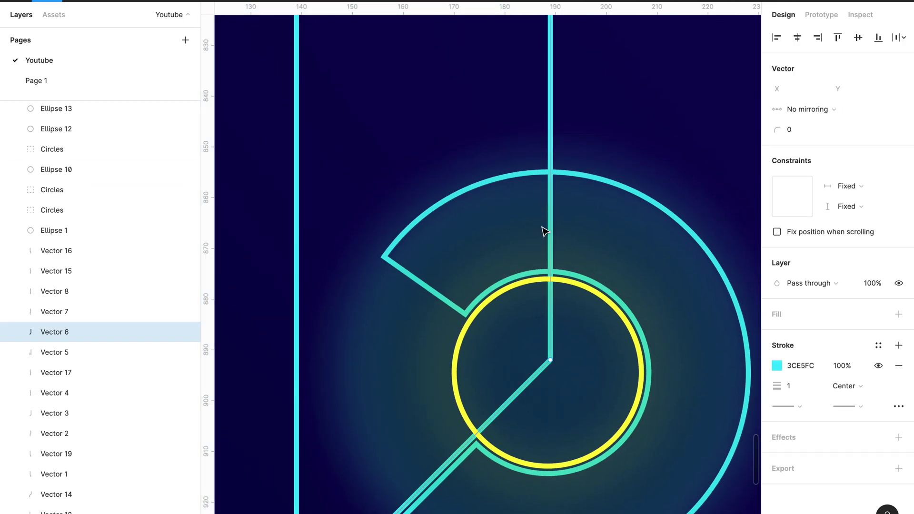
{"action": "key", "text": "p"}
{"action": "left_click", "coordinate": [551, 173]}
{"action": "scroll", "coordinate": [538, 342], "scroll_direction": "down", "scroll_amount": 2}
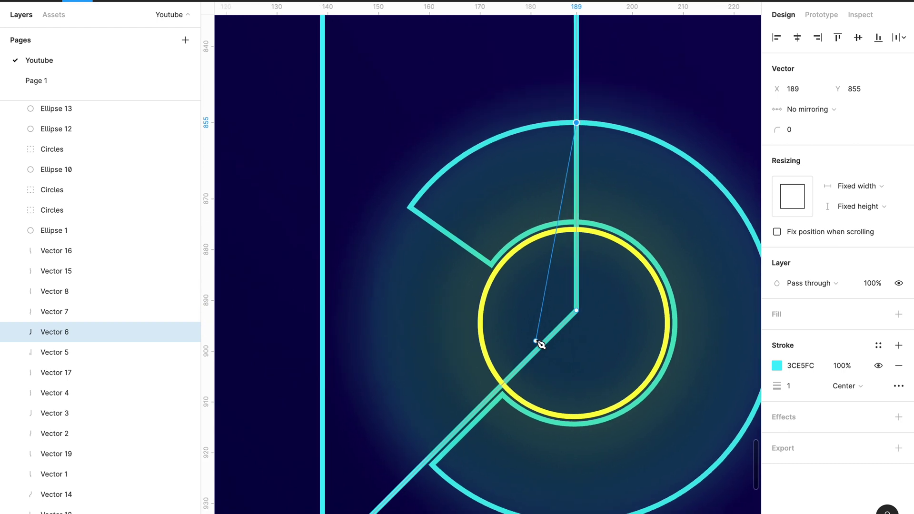
{"action": "left_click", "coordinate": [576, 311]}
{"action": "key", "text": "Escape"}
Add a point on the vertical line and delete the piece between outer arc and inner ring.
{"action": "scroll", "coordinate": [567, 319], "scroll_direction": "down", "scroll_amount": 3}
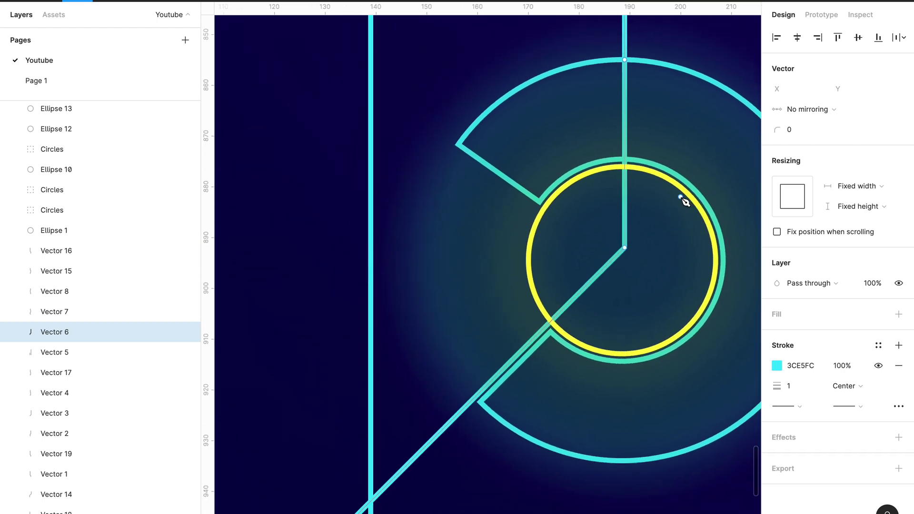
{"action": "scroll", "coordinate": [644, 236], "scroll_direction": "right", "scroll_amount": 3}
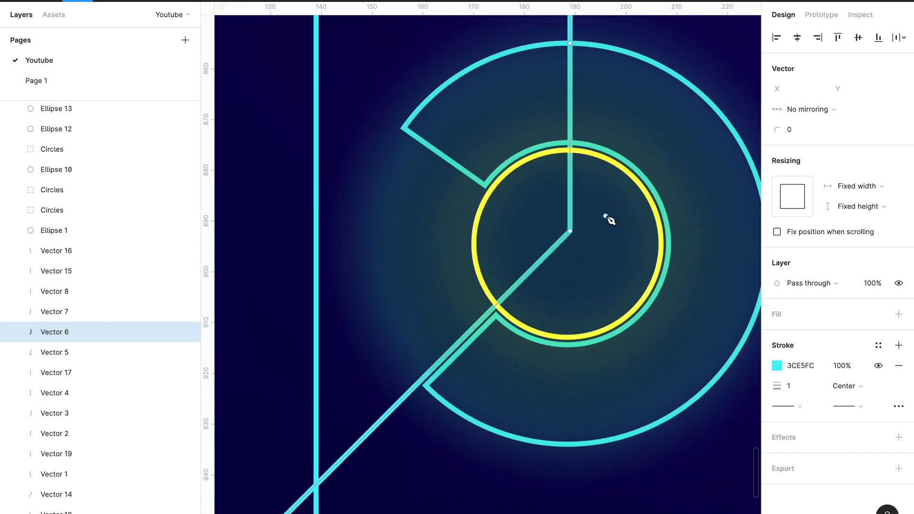
{"action": "scroll", "coordinate": [608, 221], "scroll_direction": "up", "scroll_amount": 2}
{"action": "scroll", "coordinate": [601, 222], "scroll_direction": "up", "scroll_amount": 2}
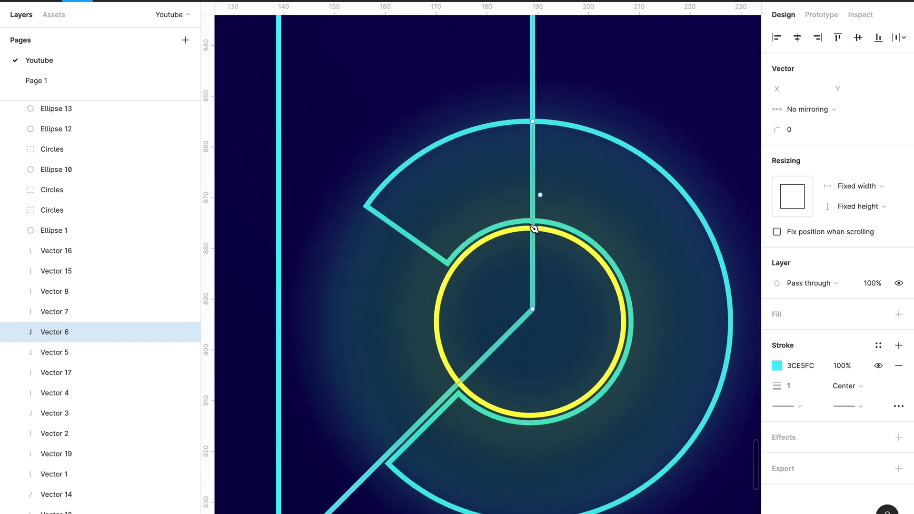
{"action": "scroll", "coordinate": [519, 262], "scroll_direction": "up", "scroll_amount": 1}
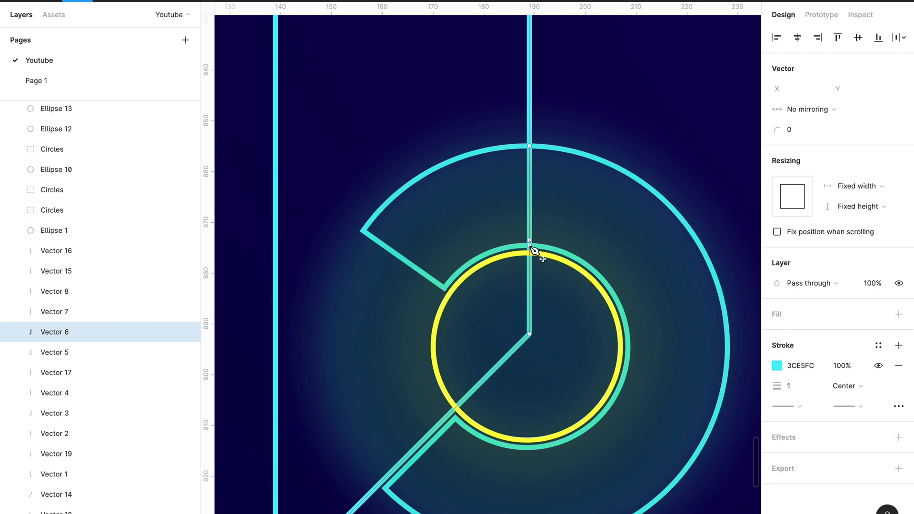
{"action": "left_click", "coordinate": [529, 240]}
{"action": "left_click_drag", "start_coordinate": [529, 241], "coordinate": [529, 196]}
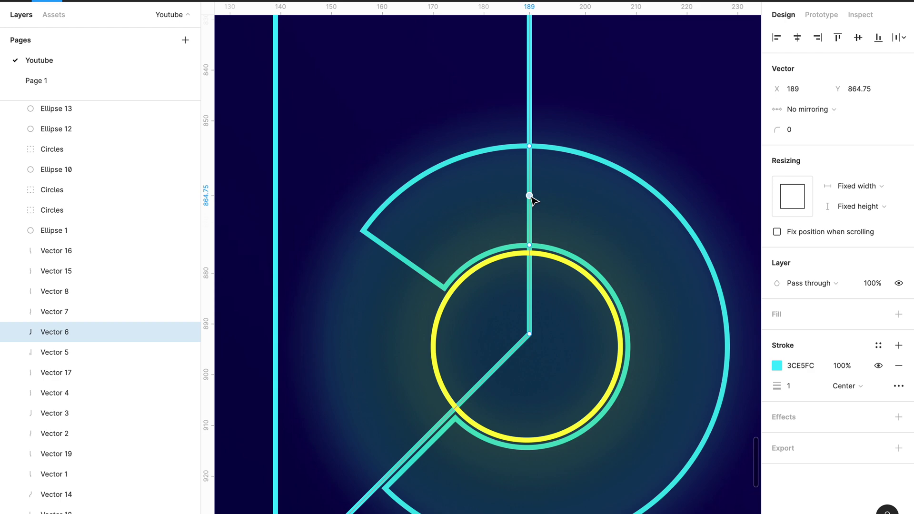
{"action": "key", "text": "Delete"}
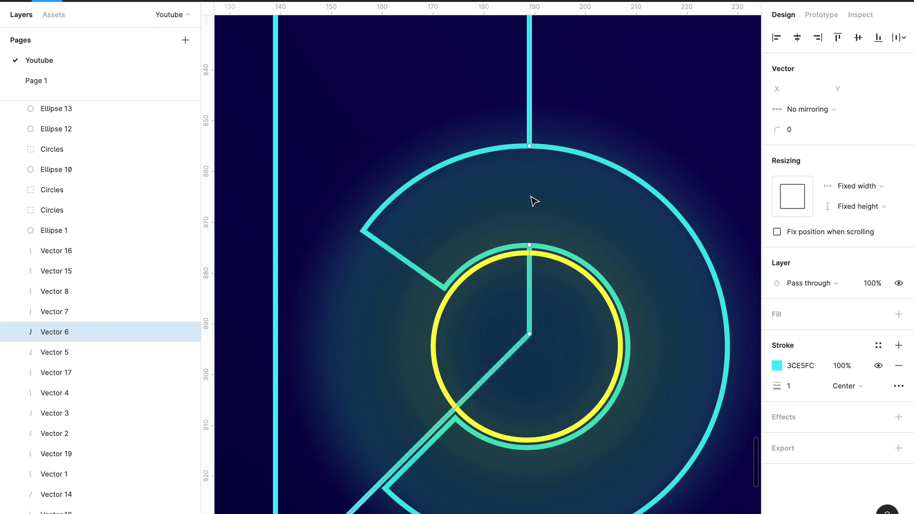
{"action": "key", "text": "Escape"}
{"action": "key", "text": "Escape"}
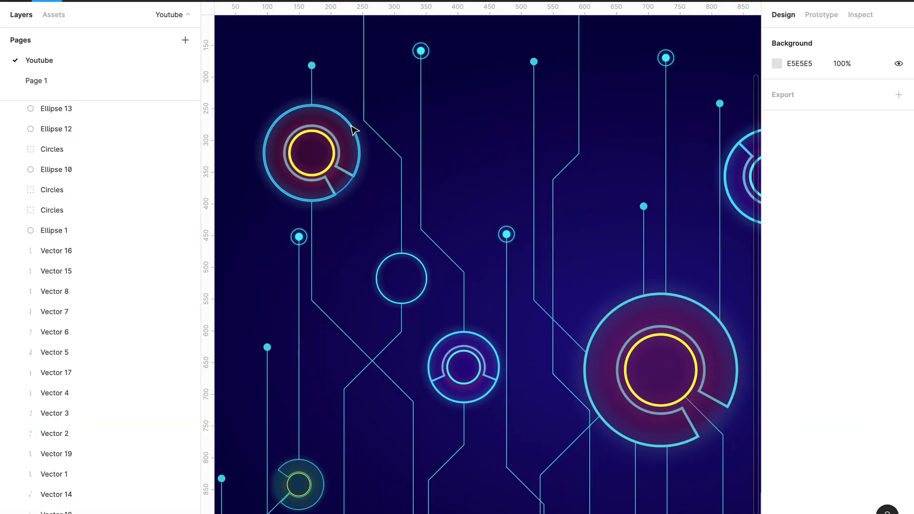
Duplicate the top-left ring's Ellipse 27 arc and set the duplicate's inner ratio to 0%.
{"action": "left_click", "coordinate": [352, 129]}
{"action": "left_click", "coordinate": [79, 151]}
{"action": "key", "text": "ctrl+d"}
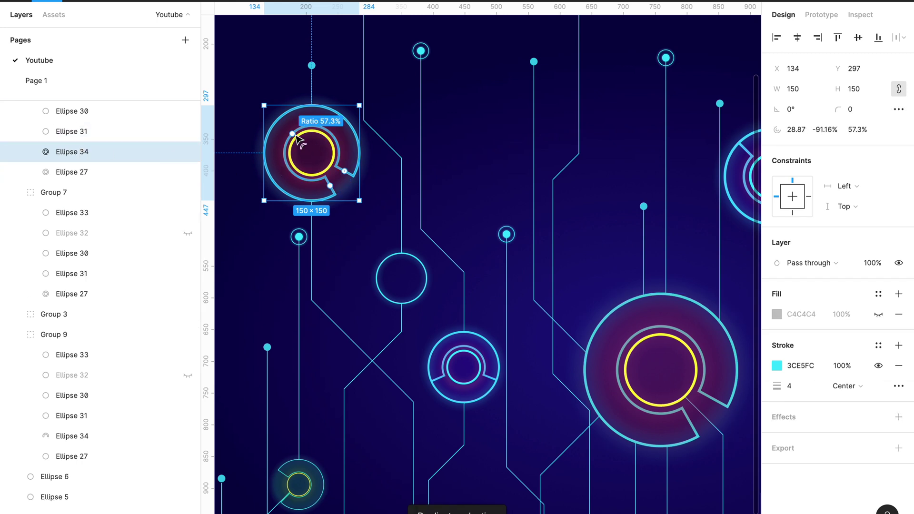
{"action": "left_click_drag", "start_coordinate": [295, 137], "coordinate": [353, 177]}
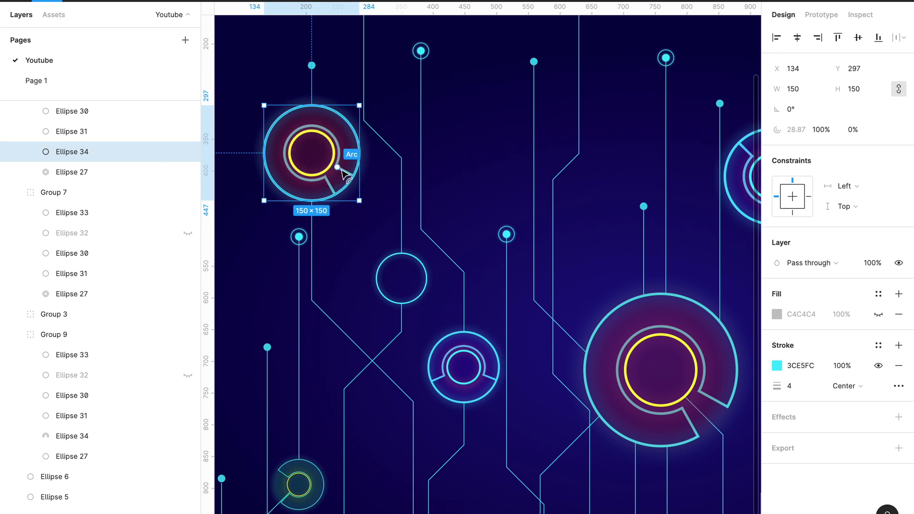
{"action": "left_click_drag", "start_coordinate": [354, 178], "coordinate": [352, 177]}
{"action": "left_click", "coordinate": [266, 241]}
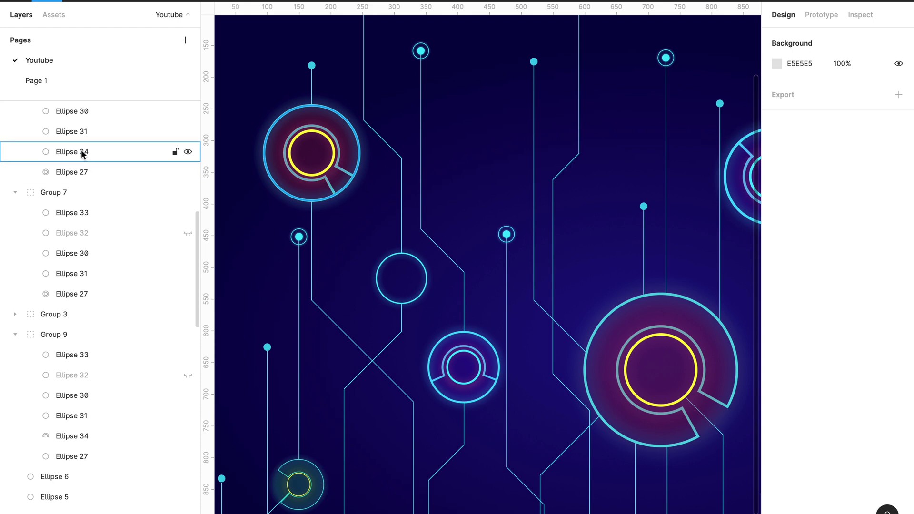
Move Ellipse 27 above Ellipse 34 and reshape it to about 71% sweep, gap upper right.
{"action": "left_click", "coordinate": [83, 172]}
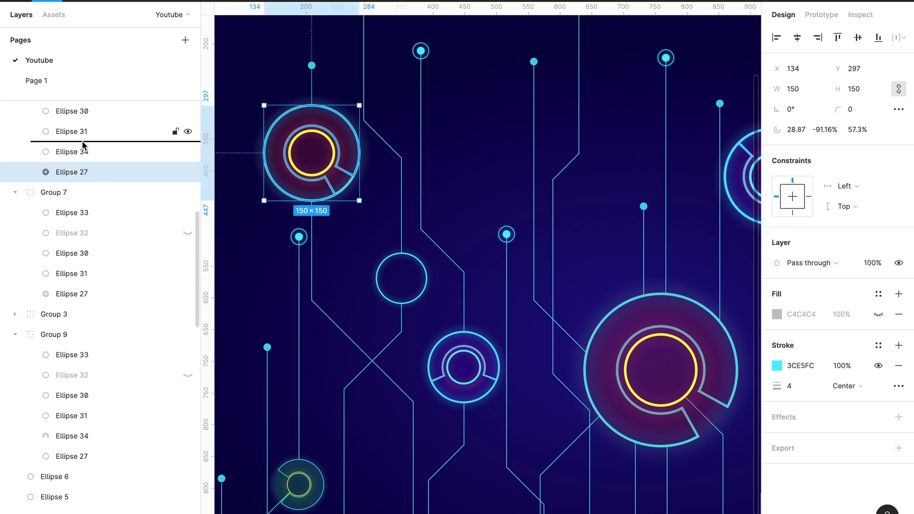
{"action": "left_click_drag", "start_coordinate": [84, 172], "coordinate": [82, 144]}
{"action": "mouse_move", "coordinate": [330, 187]}
{"action": "left_click_drag", "start_coordinate": [330, 186], "coordinate": [323, 170]}
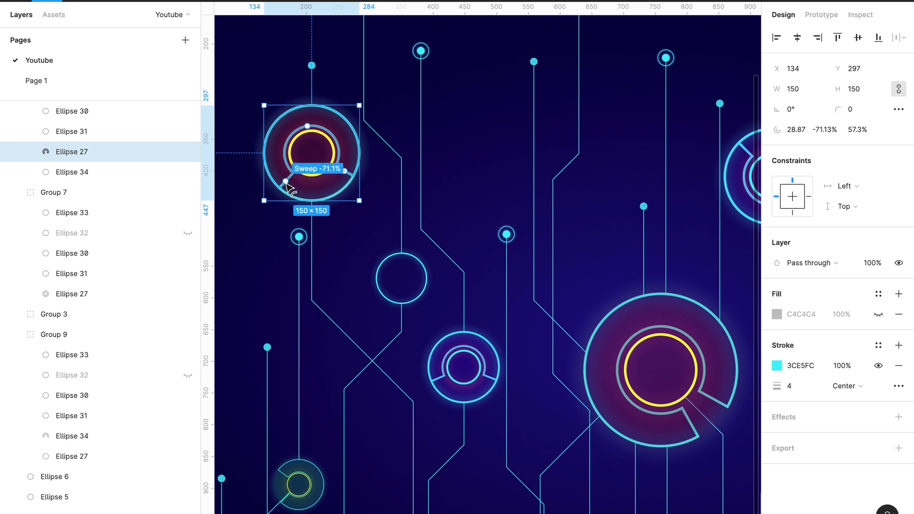
{"action": "left_click_drag", "start_coordinate": [344, 171], "coordinate": [347, 143]}
{"action": "left_click", "coordinate": [278, 296]}
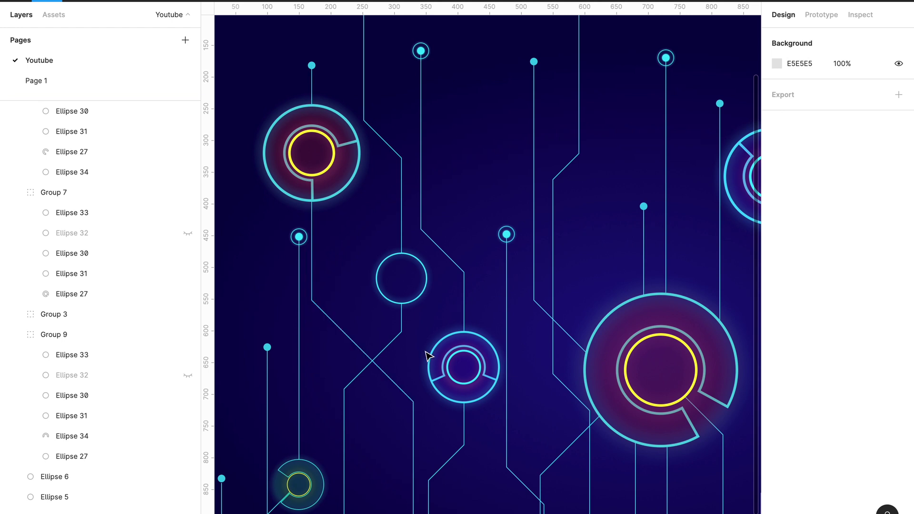
Set the small bottom-left ring group's stroke weight to 3.
{"action": "scroll", "coordinate": [470, 357], "scroll_direction": "down", "scroll_amount": 5}
{"action": "scroll", "coordinate": [469, 357], "scroll_direction": "left", "scroll_amount": 3}
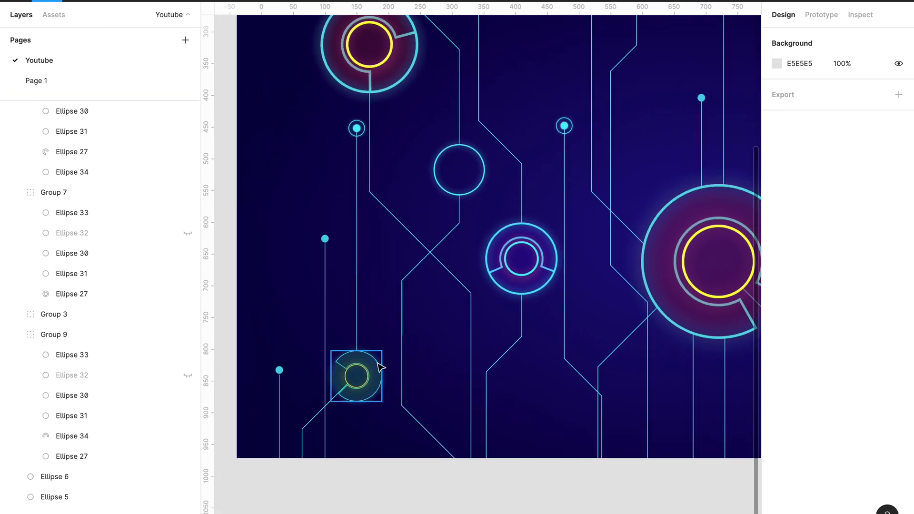
{"action": "left_click", "coordinate": [376, 368]}
{"action": "left_click", "coordinate": [775, 417]}
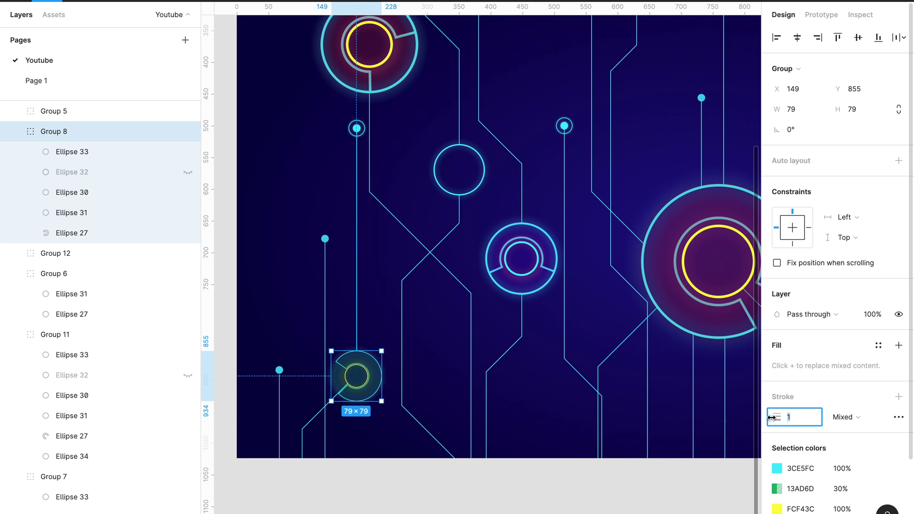
{"action": "type", "text": "3"}
{"action": "key", "text": "Return"}
{"action": "left_click", "coordinate": [541, 234]}
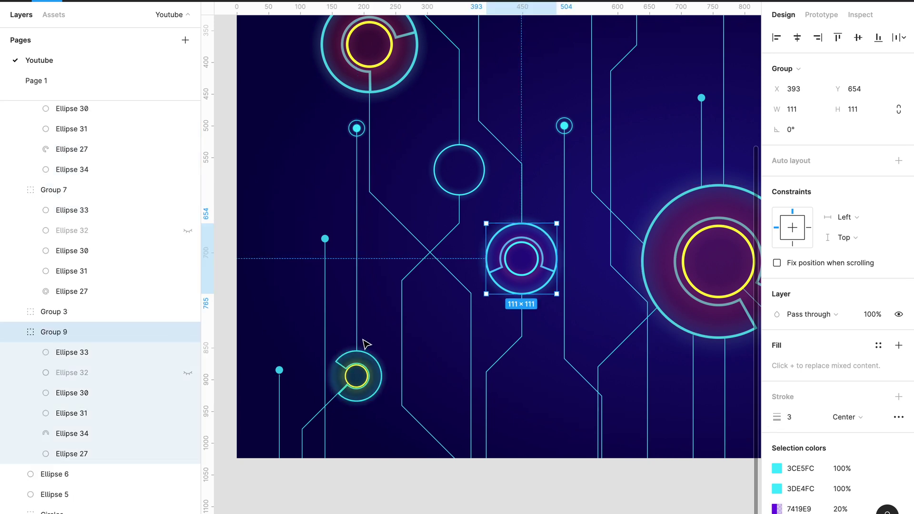
{"action": "left_click", "coordinate": [380, 372]}
{"action": "left_click", "coordinate": [783, 418]}
{"action": "type", "text": "2"}
{"action": "key", "text": "Return"}
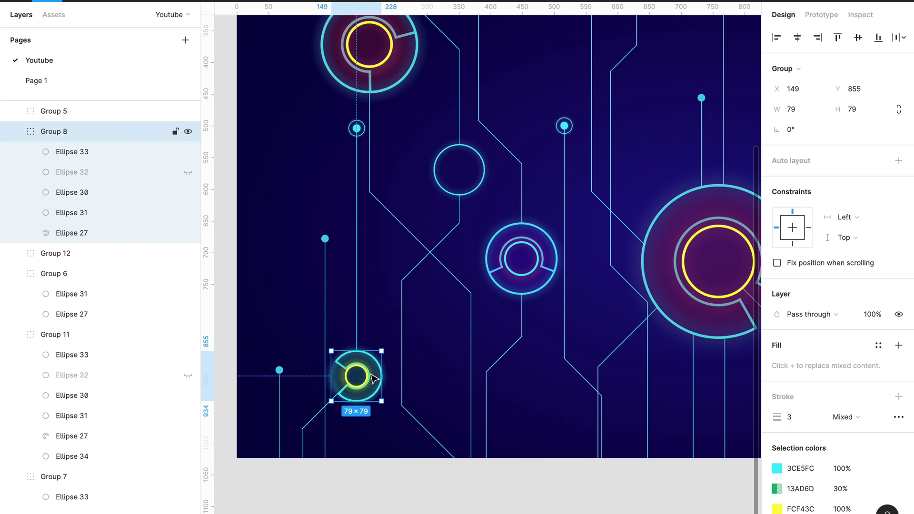
Widen the inner band of the ring's Ellipse 27 arc by dragging its ratio handle.
{"action": "scroll", "coordinate": [374, 390], "scroll_direction": "left", "scroll_amount": 4}
{"action": "scroll", "coordinate": [375, 389], "scroll_direction": "down", "scroll_amount": 3}
{"action": "key", "text": "ctrl+plus"}
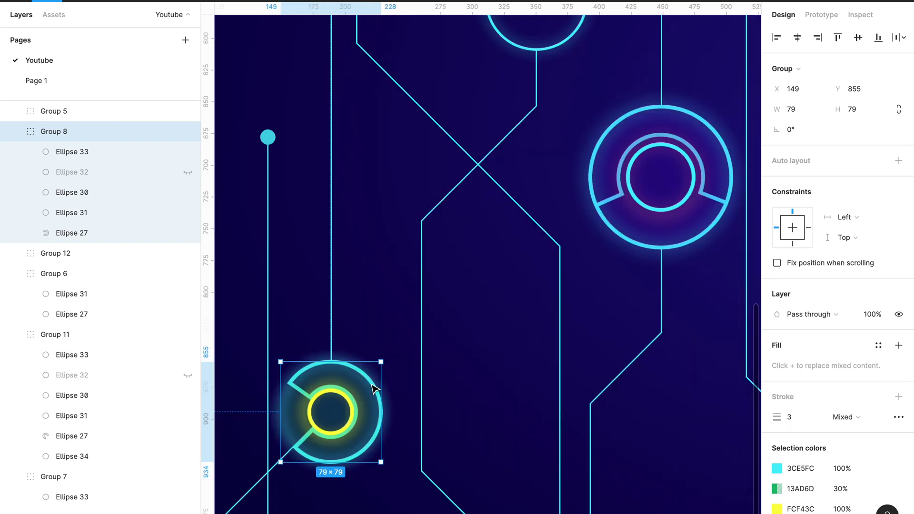
{"action": "scroll", "coordinate": [374, 389], "scroll_direction": "left", "scroll_amount": 5}
{"action": "scroll", "coordinate": [374, 389], "scroll_direction": "down", "scroll_amount": 5}
{"action": "scroll", "coordinate": [336, 350], "scroll_direction": "up", "scroll_amount": 3}
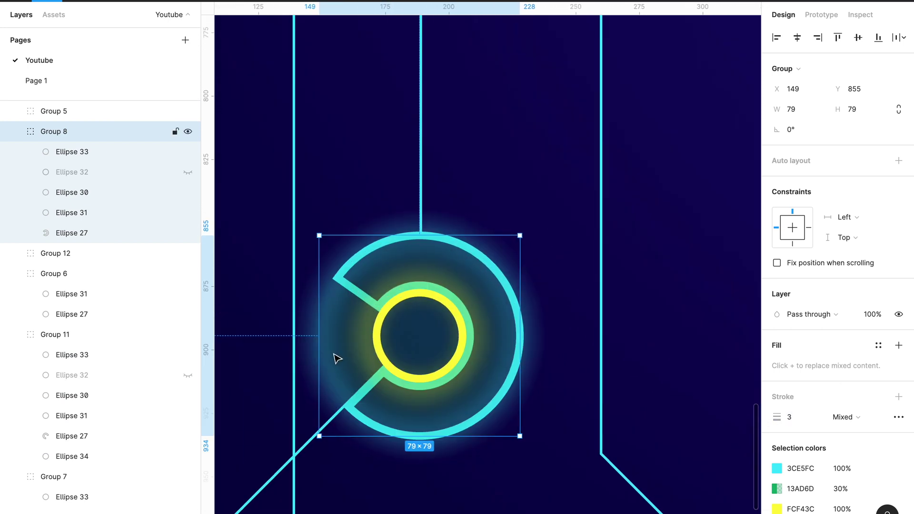
{"action": "double_click", "coordinate": [464, 256]}
{"action": "left_click", "coordinate": [113, 232]}
{"action": "mouse_move", "coordinate": [469, 332]}
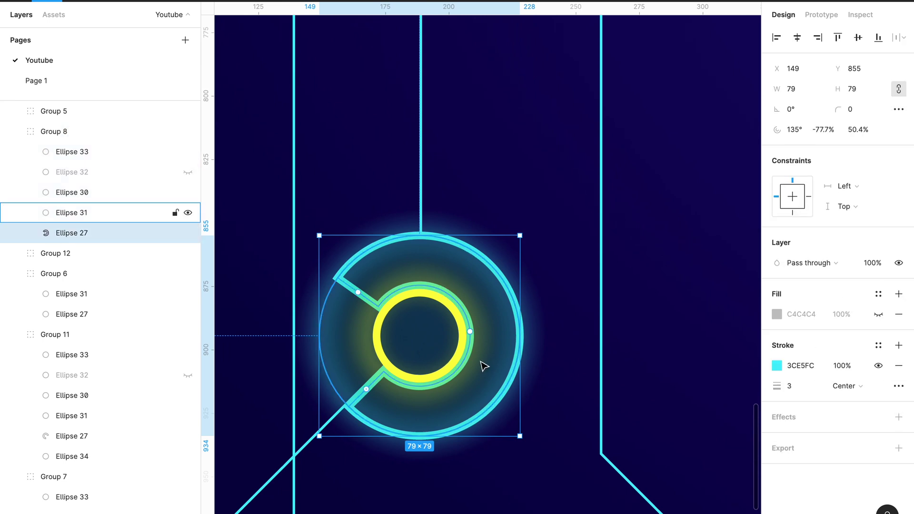
{"action": "left_click_drag", "start_coordinate": [470, 331], "coordinate": [481, 337]}
{"action": "mouse_move", "coordinate": [97, 232]}
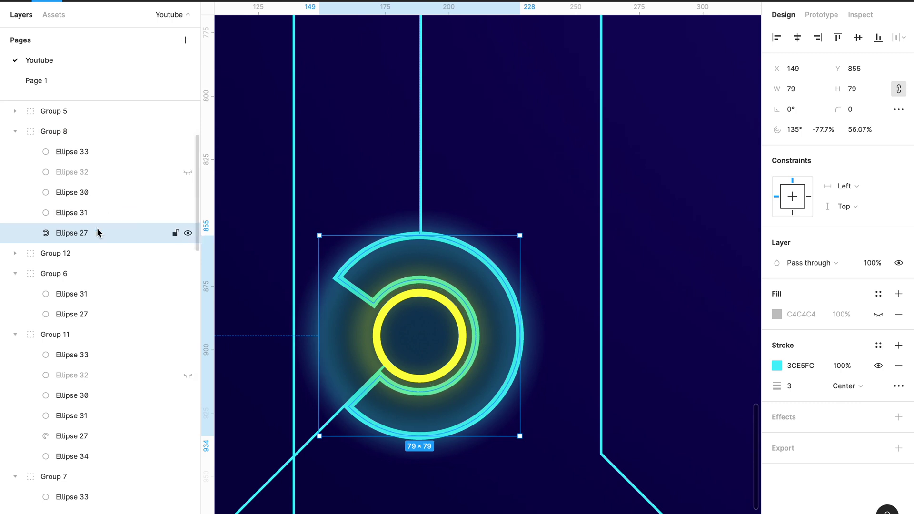
Duplicate Ellipse 27 and reshape the original to about 74% sweep with a new start angle.
{"action": "key", "text": "ctrl+d"}
{"action": "left_click", "coordinate": [83, 253]}
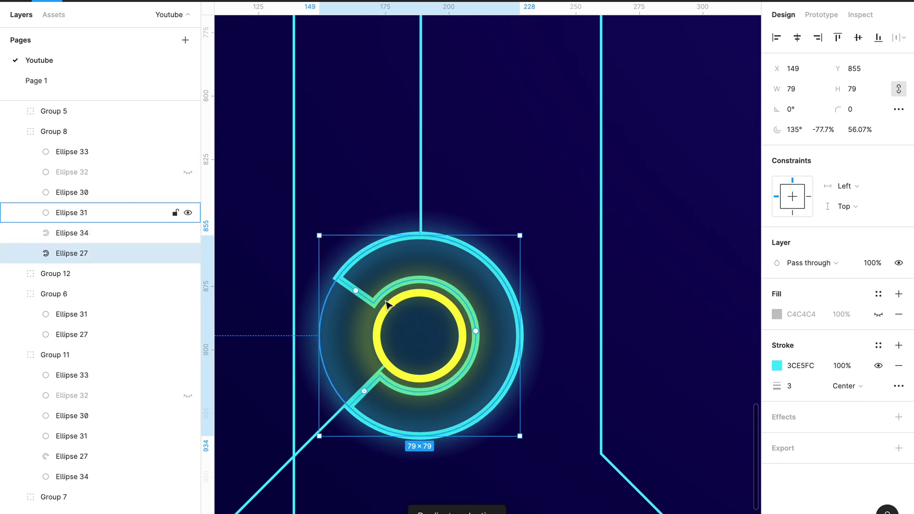
{"action": "mouse_move", "coordinate": [358, 295]}
{"action": "left_mouse_down"}
{"action": "mouse_move", "coordinate": [364, 396]}
{"action": "mouse_move", "coordinate": [409, 414]}
{"action": "mouse_move", "coordinate": [457, 417]}
{"action": "mouse_move", "coordinate": [495, 378]}
{"action": "mouse_move", "coordinate": [461, 400]}
{"action": "mouse_move", "coordinate": [509, 345]}
{"action": "mouse_move", "coordinate": [508, 324]}
{"action": "left_mouse_up"}
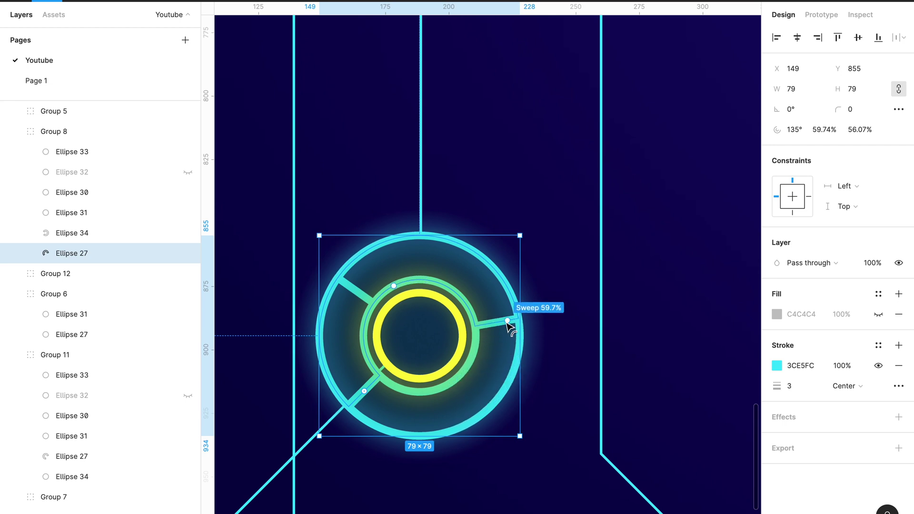
{"action": "mouse_move", "coordinate": [365, 391]}
{"action": "left_mouse_down"}
{"action": "mouse_move", "coordinate": [384, 423]}
{"action": "mouse_move", "coordinate": [466, 413]}
{"action": "mouse_move", "coordinate": [409, 426]}
{"action": "mouse_move", "coordinate": [463, 401]}
{"action": "left_mouse_up"}
{"action": "mouse_move", "coordinate": [474, 280]}
{"action": "left_mouse_down"}
{"action": "mouse_move", "coordinate": [505, 284]}
{"action": "mouse_move", "coordinate": [495, 288]}
{"action": "left_mouse_up"}
{"action": "left_click_drag", "start_coordinate": [463, 401], "coordinate": [478, 387]}
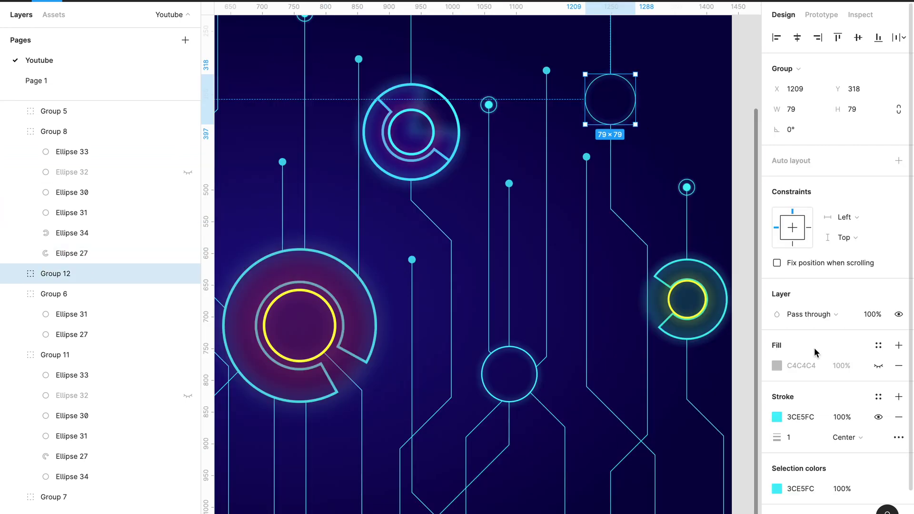
Set the stroke weight of the selected circle and the lower plain circle to 3.
{"action": "left_click", "coordinate": [769, 438]}
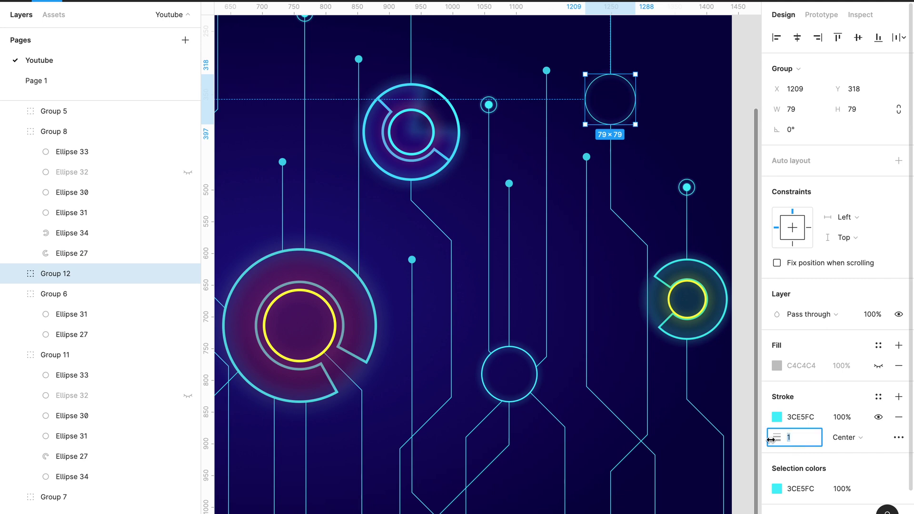
{"action": "type", "text": "3"}
{"action": "key", "text": "Return"}
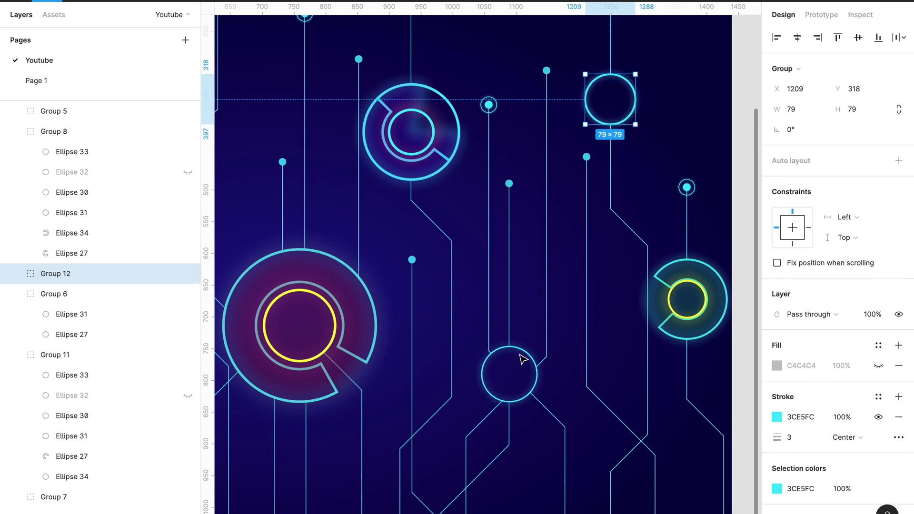
{"action": "left_click", "coordinate": [530, 357]}
{"action": "left_click", "coordinate": [793, 437]}
{"action": "type", "text": "23"}
{"action": "key", "text": "Return"}
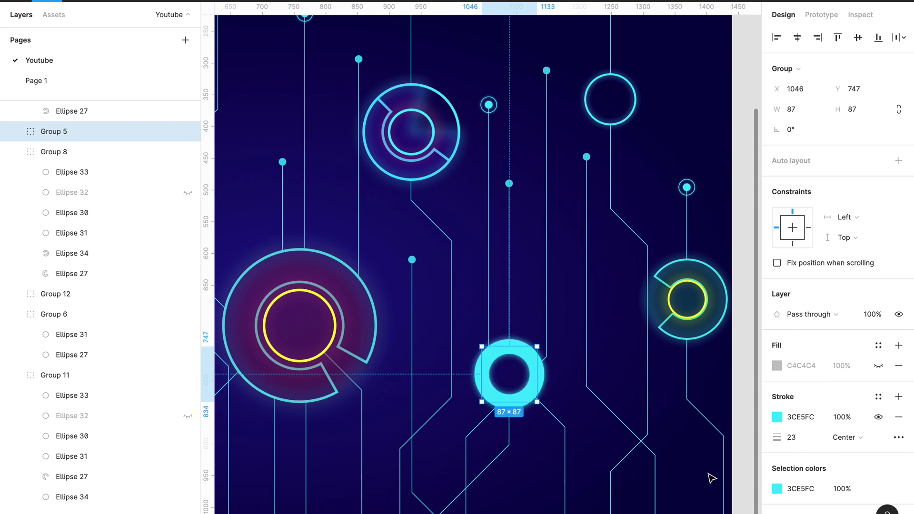
{"action": "left_click", "coordinate": [805, 443]}
{"action": "type", "text": "3"}
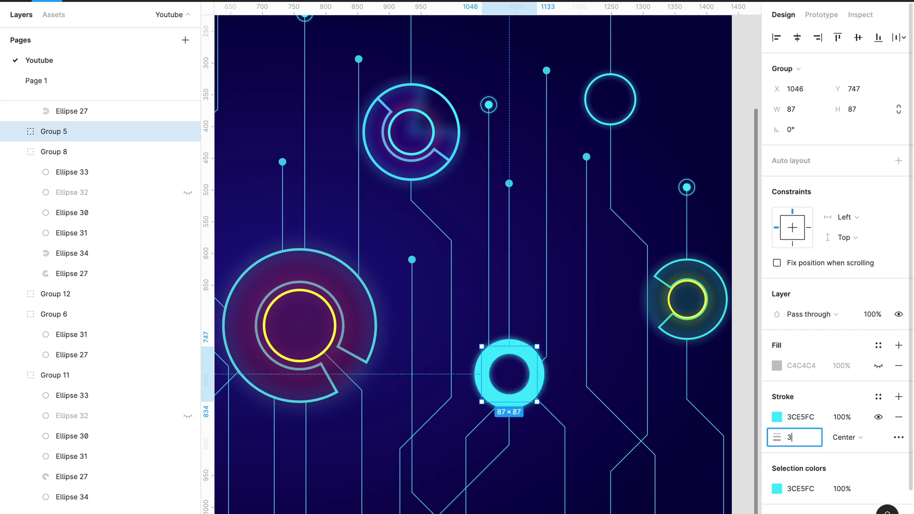
{"action": "key", "text": "Return"}
Give the plain cyan ring left of centre a stroke weight of 3, then deselect.
{"action": "scroll", "coordinate": [659, 432], "scroll_direction": "left", "scroll_amount": 10}
{"action": "scroll", "coordinate": [653, 422], "scroll_direction": "up", "scroll_amount": 3}
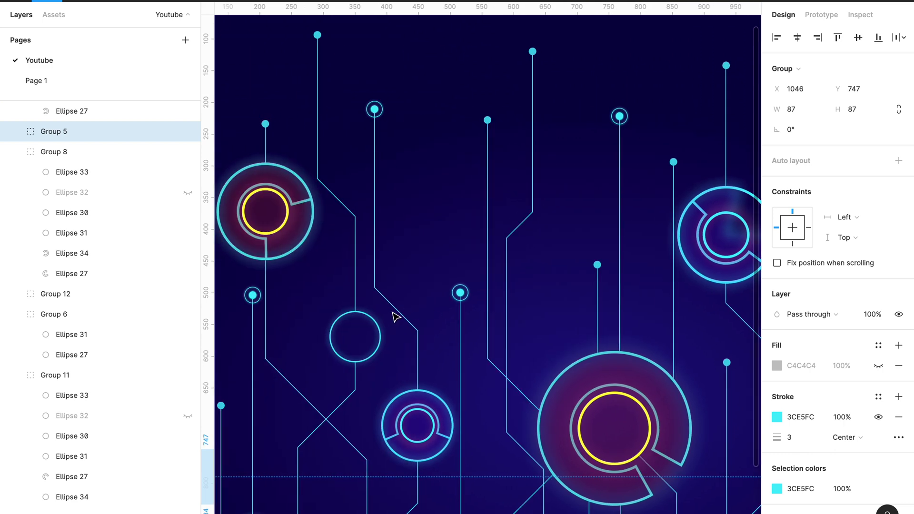
{"action": "left_click", "coordinate": [378, 323]}
{"action": "left_click", "coordinate": [785, 442]}
{"action": "type", "text": "2"}
{"action": "key", "text": "BackSpace"}
{"action": "type", "text": "3"}
{"action": "key", "text": "Return"}
{"action": "scroll", "coordinate": [480, 377], "scroll_direction": "left", "scroll_amount": 5}
{"action": "scroll", "coordinate": [480, 377], "scroll_direction": "down", "scroll_amount": 3}
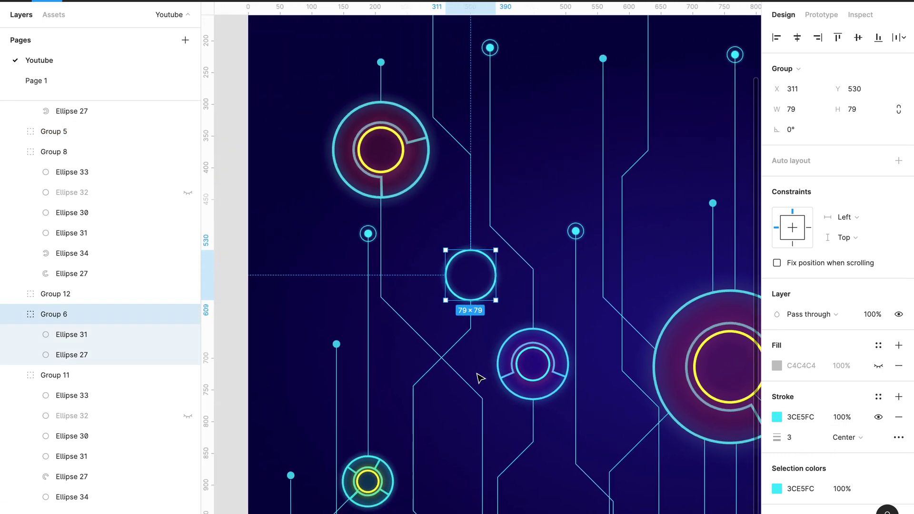
{"action": "key", "text": "Escape"}
{"action": "scroll", "coordinate": [562, 233], "scroll_direction": "right", "scroll_amount": 10}
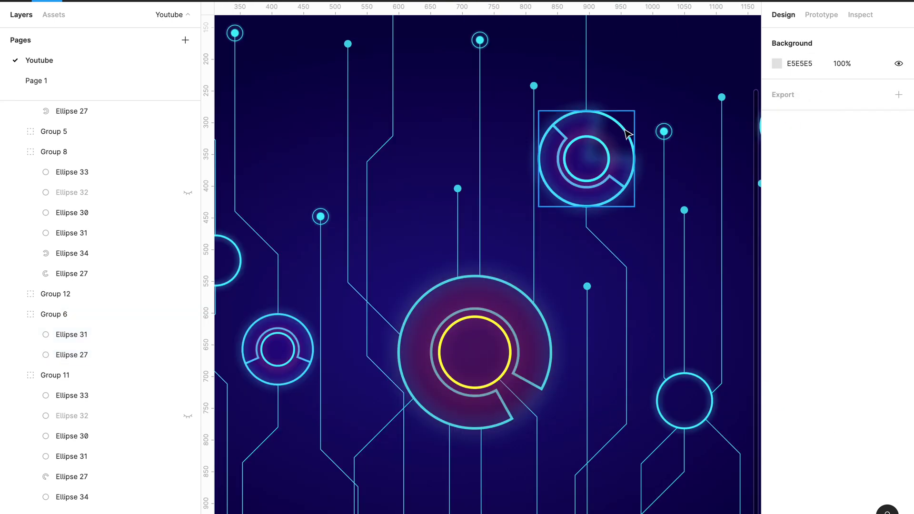
Delete the hidden Ellipse 32 layer from the ring group.
{"action": "double_click", "coordinate": [608, 150]}
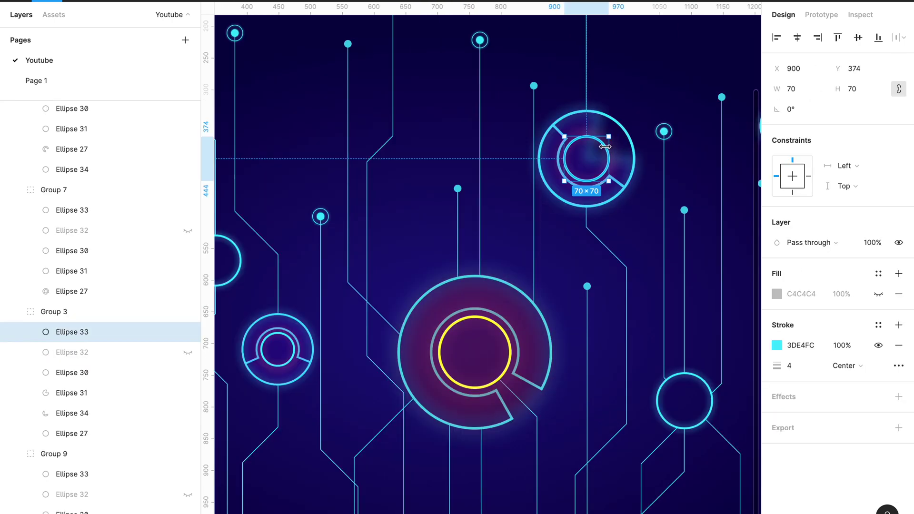
{"action": "left_click", "coordinate": [89, 351]}
{"action": "key", "text": "Delete"}
{"action": "left_click", "coordinate": [89, 352]}
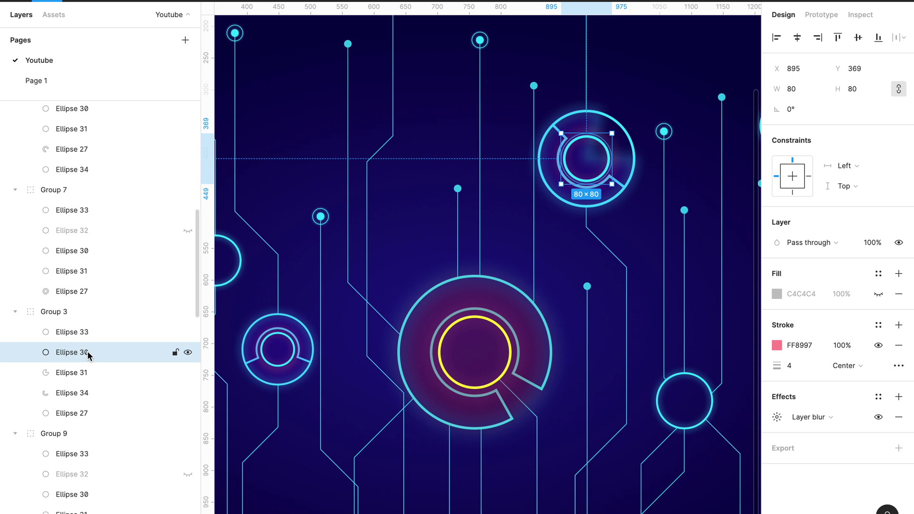
{"action": "key", "text": "Tab"}
Give the centre ring's glow circle a purple 7419E9 fill at 20%.
{"action": "left_click", "coordinate": [524, 312]}
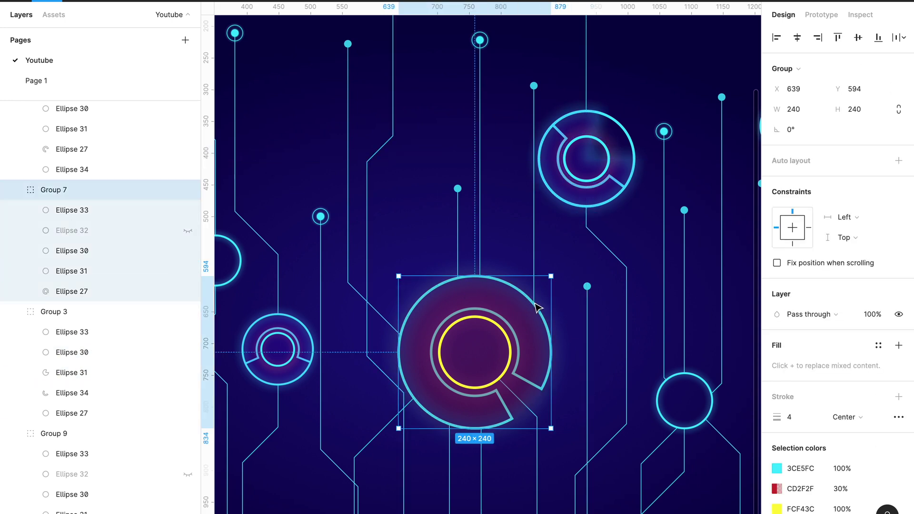
{"action": "left_click", "coordinate": [70, 271]}
{"action": "key", "text": "alt"}
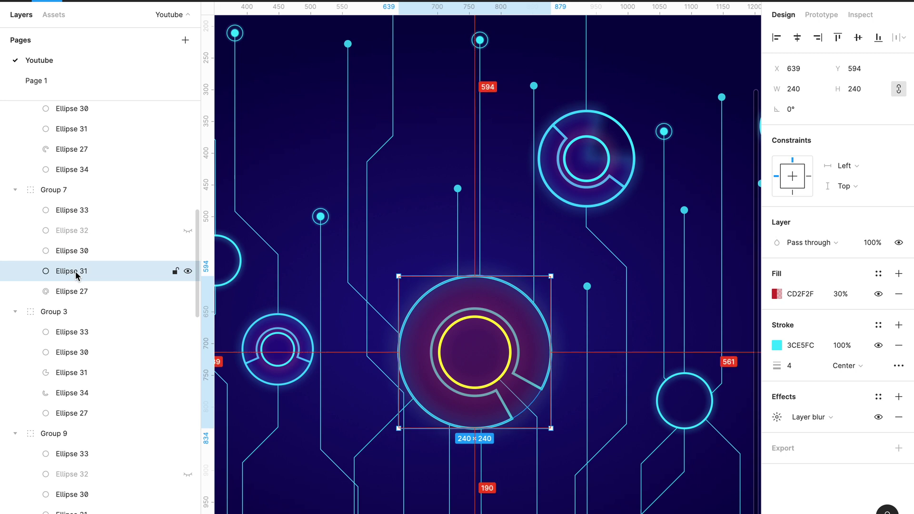
{"action": "key", "text": "ctrl+z"}
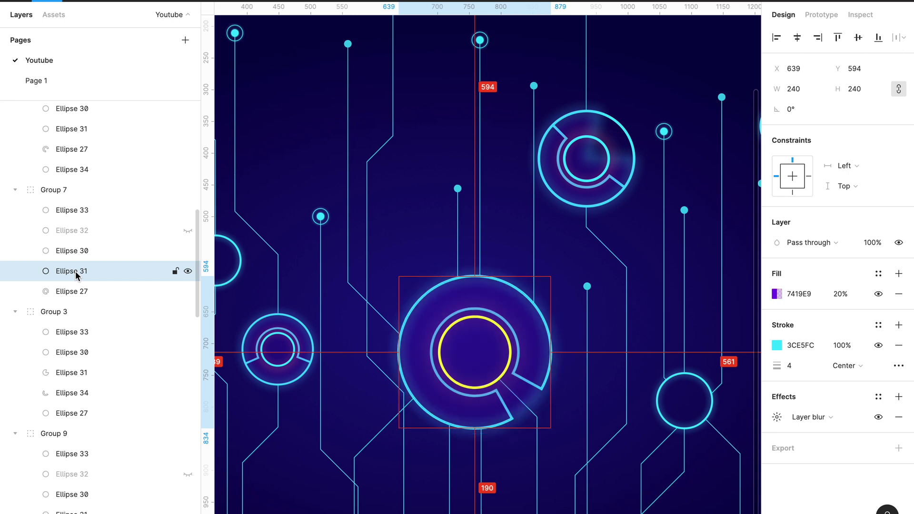
{"action": "left_click", "coordinate": [409, 226]}
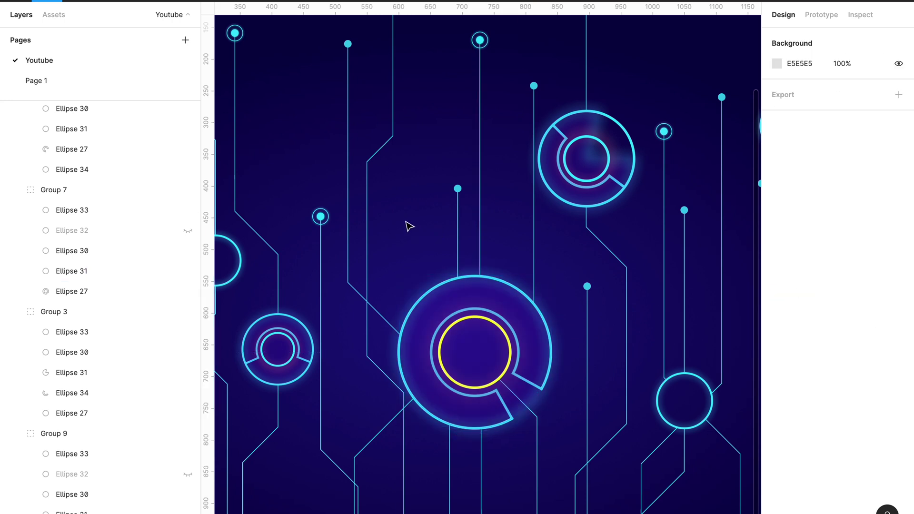
{"action": "key", "text": "shift+1"}
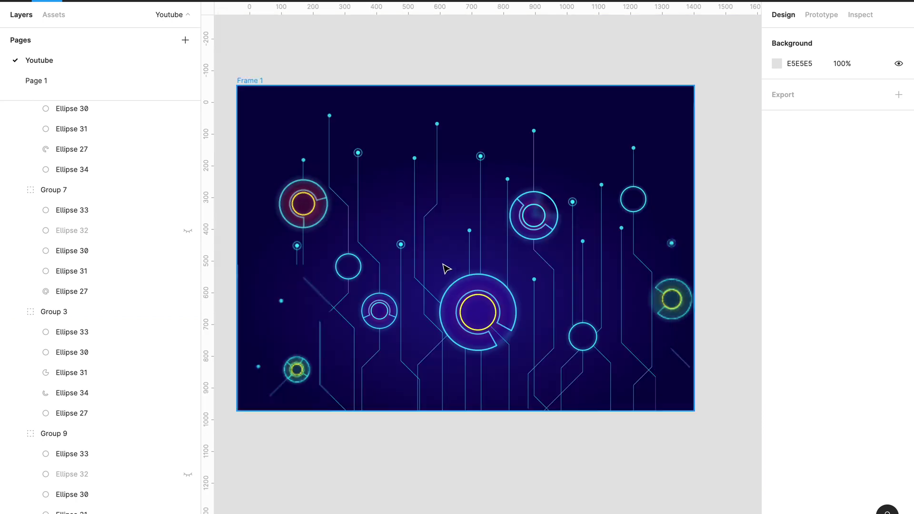
Apply the same purple 20% fill to the upper-left ring's glow circle.
{"action": "scroll", "coordinate": [395, 316], "scroll_direction": "right", "scroll_amount": 1}
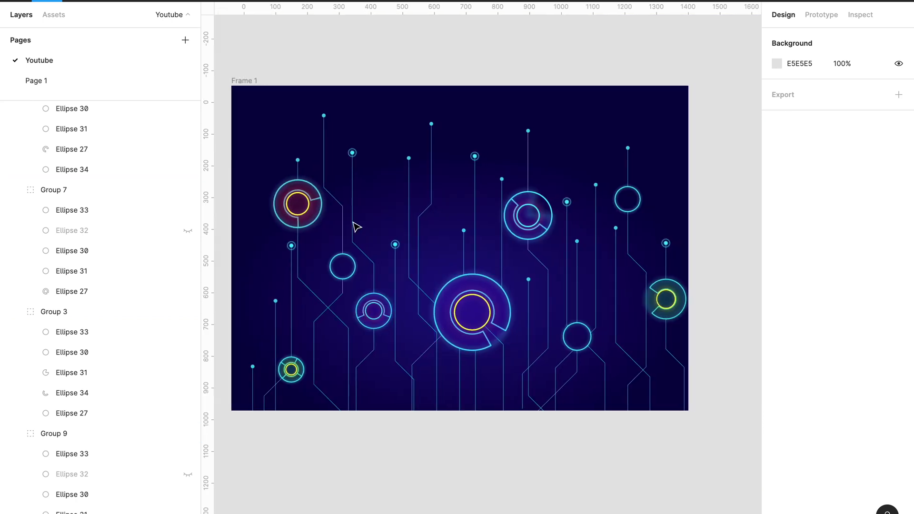
{"action": "left_click", "coordinate": [314, 188]}
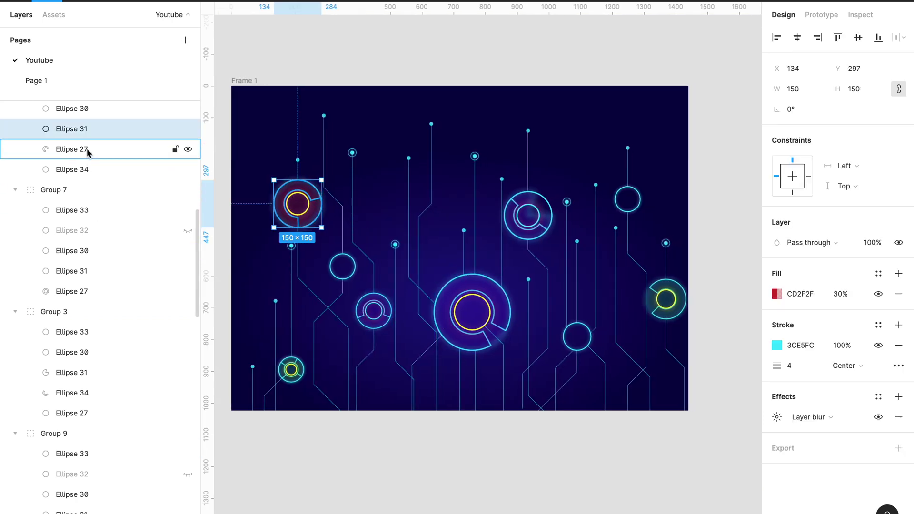
{"action": "key", "text": "ctrl+z"}
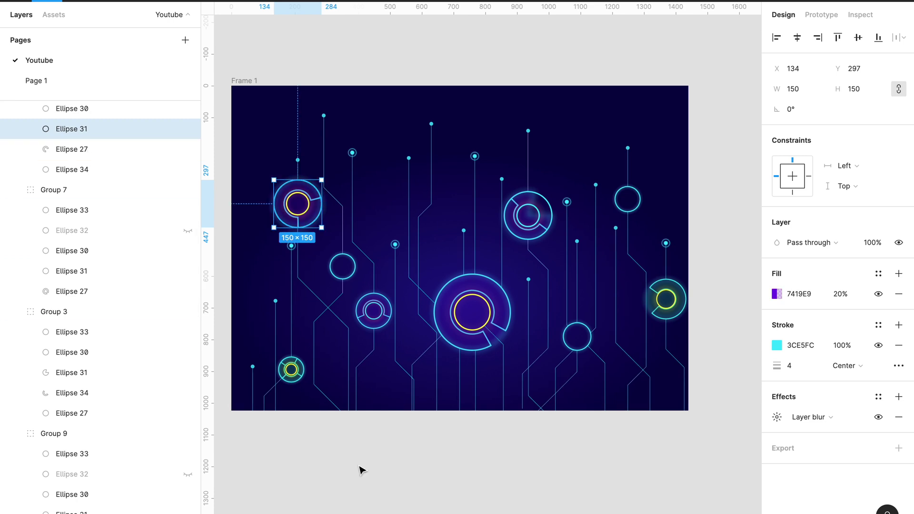
{"action": "left_click", "coordinate": [361, 470]}
{"action": "key", "text": "ctrl+plus"}
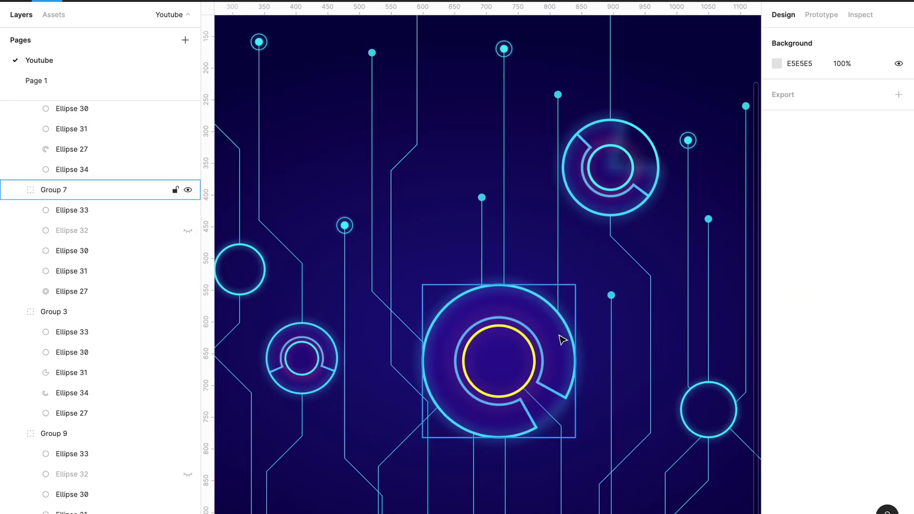
Recolour the centre ring's yellow inner circle stroke to magenta EC3CFC.
{"action": "left_click", "coordinate": [526, 340], "text": "ctrl"}
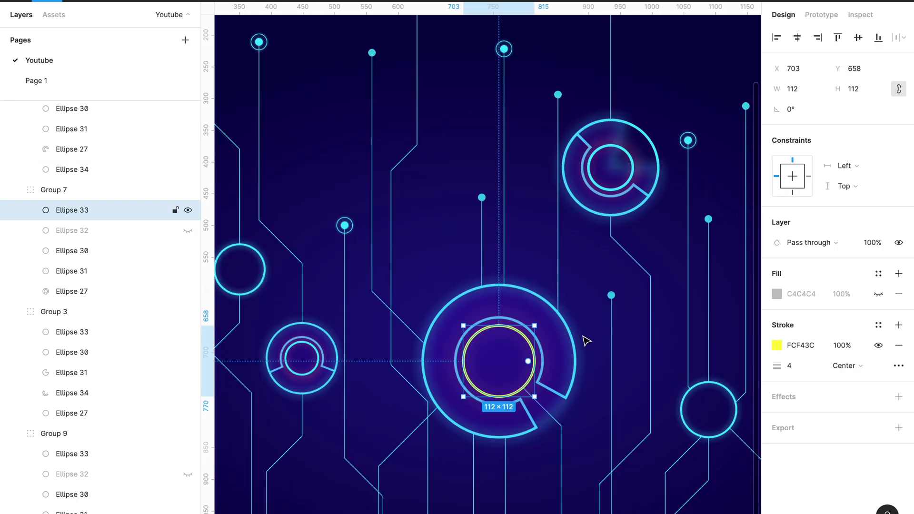
{"action": "left_click", "coordinate": [776, 346]}
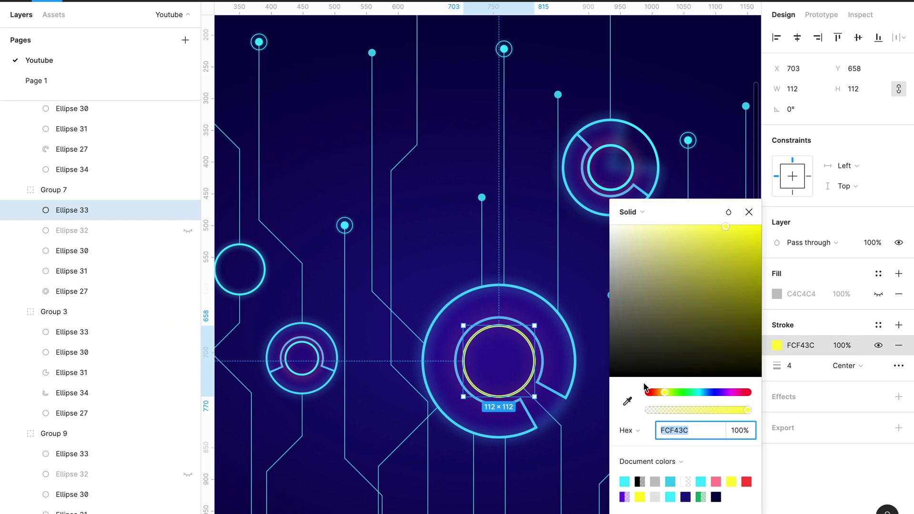
{"action": "left_click_drag", "start_coordinate": [664, 392], "coordinate": [730, 392]}
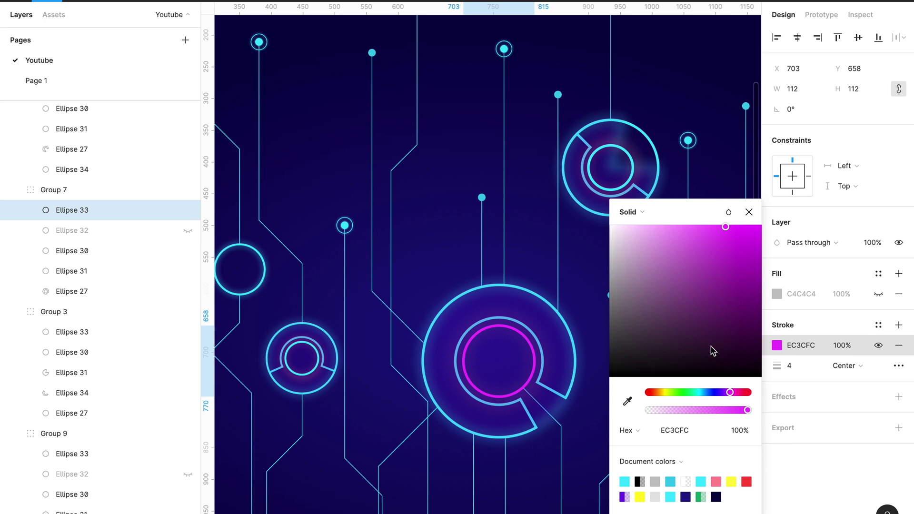
{"action": "left_click", "coordinate": [748, 212]}
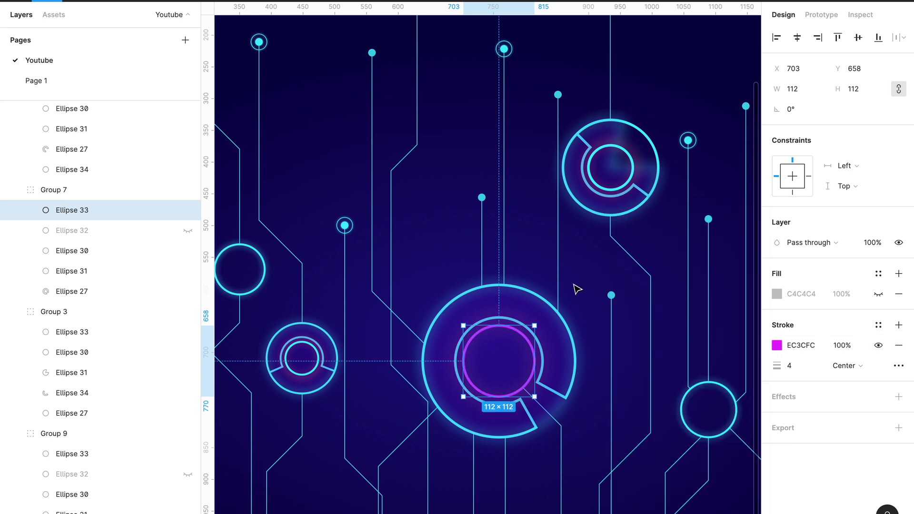
{"action": "key", "text": "minus"}
{"action": "left_click", "coordinate": [362, 467]}
Change the upper-left ring's yellow inner circle stroke to green 3CFC89.
{"action": "scroll", "coordinate": [414, 454], "scroll_direction": "up", "scroll_amount": 1}
{"action": "left_click", "coordinate": [327, 221]}
{"action": "scroll", "coordinate": [327, 221], "scroll_direction": "up", "scroll_amount": 3}
{"action": "left_click", "coordinate": [72, 151]}
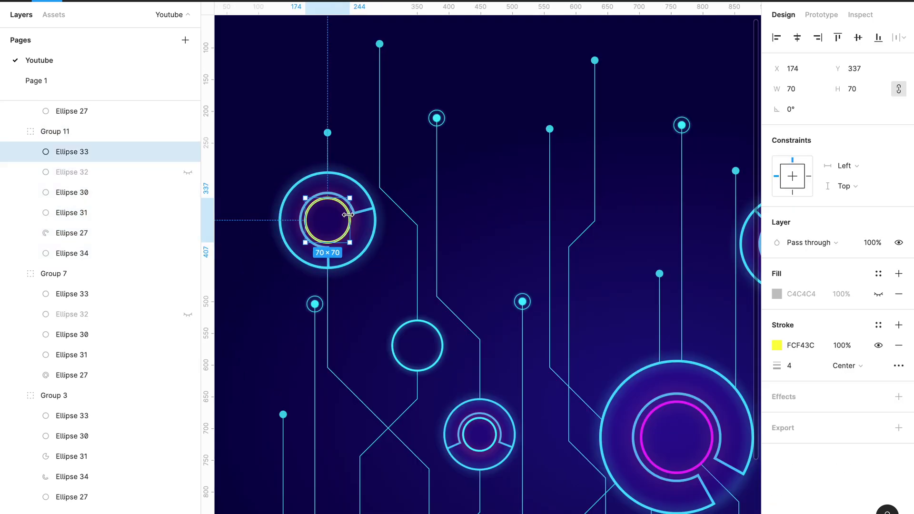
{"action": "left_click", "coordinate": [775, 346]}
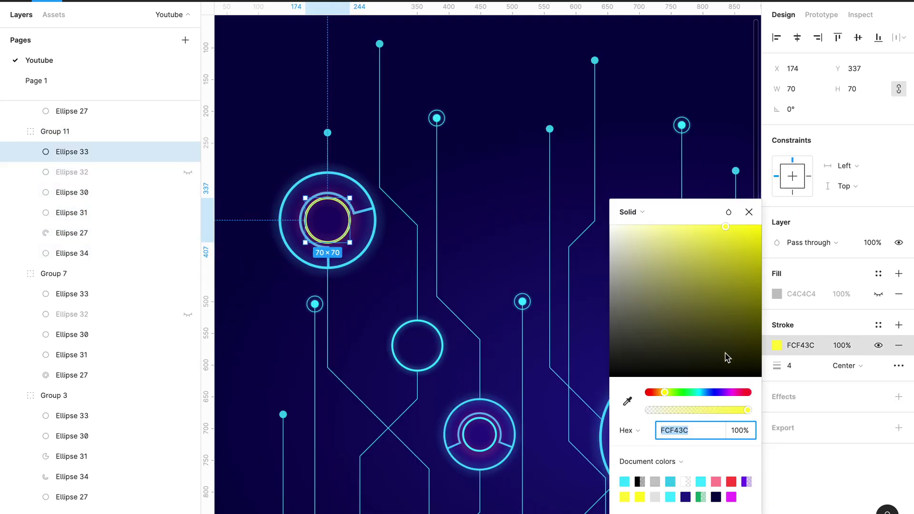
{"action": "left_click", "coordinate": [687, 392]}
{"action": "key", "text": "Escape"}
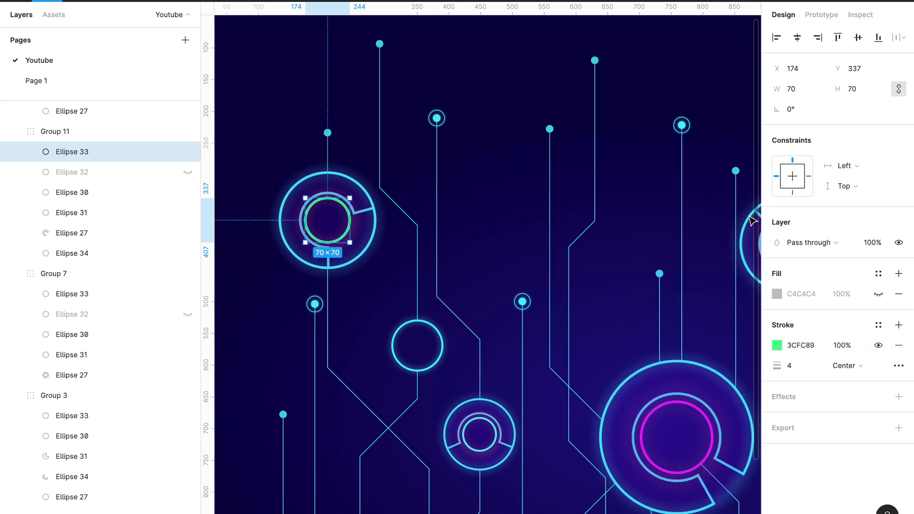
{"action": "scroll", "coordinate": [475, 228], "scroll_direction": "down", "scroll_amount": 5}
Set the right-edge ring's arc Ellipse 27 inner ratio to about 60%.
{"action": "key", "text": "Escape"}
{"action": "scroll", "coordinate": [627, 131], "scroll_direction": "up", "scroll_amount": 5}
{"action": "left_click", "coordinate": [627, 131]}
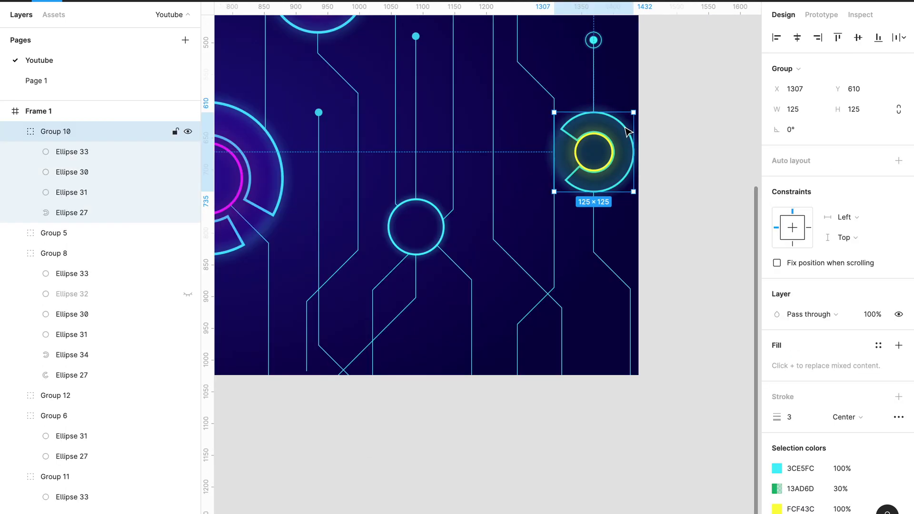
{"action": "left_click", "coordinate": [131, 212]}
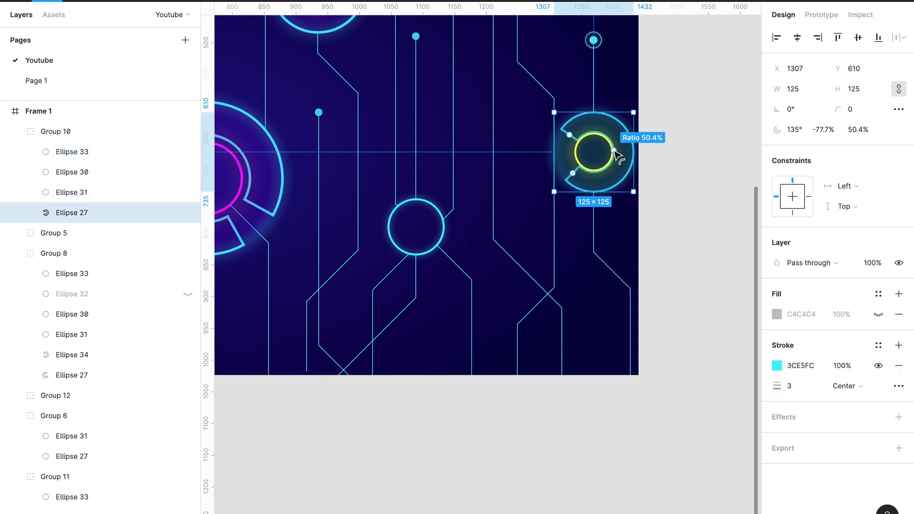
{"action": "left_click_drag", "start_coordinate": [614, 152], "coordinate": [618, 152]}
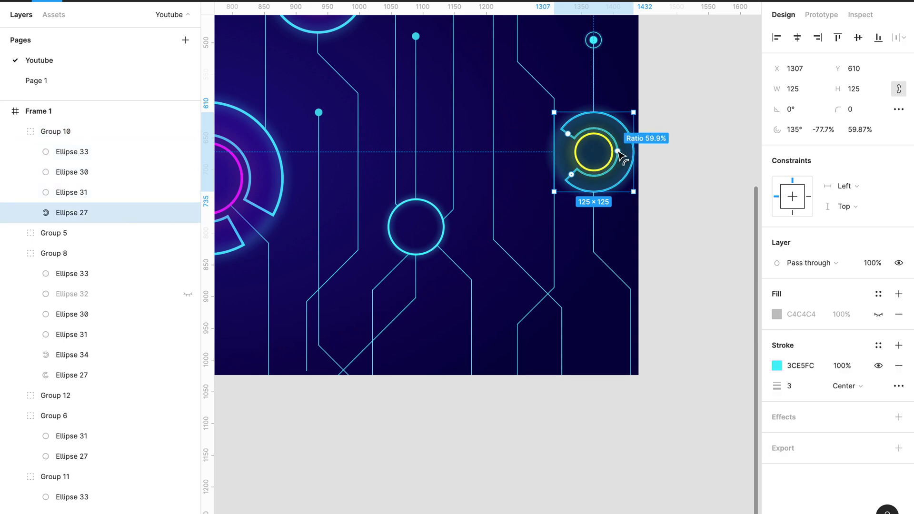
{"action": "left_click", "coordinate": [527, 413]}
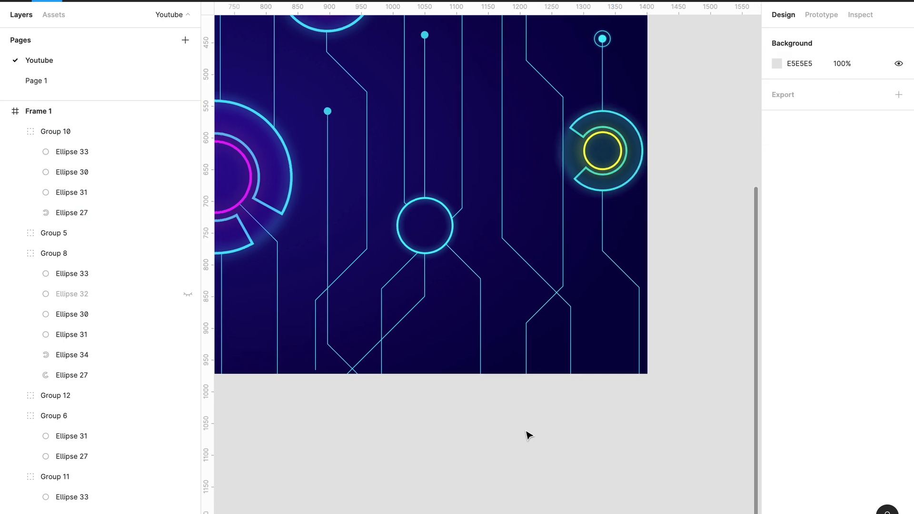
Duplicate the small dot above the green ring and add a layer blur.
{"action": "scroll", "coordinate": [526, 434], "scroll_direction": "up", "scroll_amount": 5}
{"action": "left_click", "coordinate": [525, 222]}
{"action": "mouse_move", "coordinate": [101, 332]}
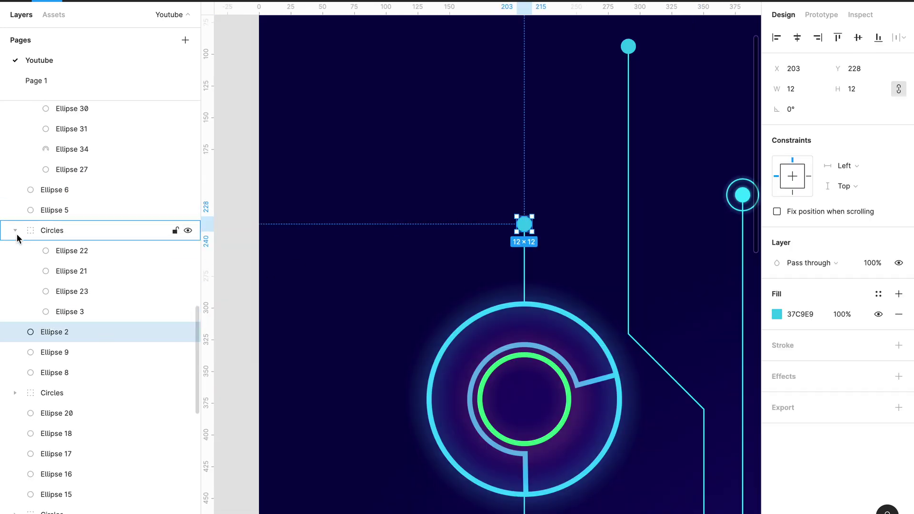
{"action": "left_click", "coordinate": [15, 231]}
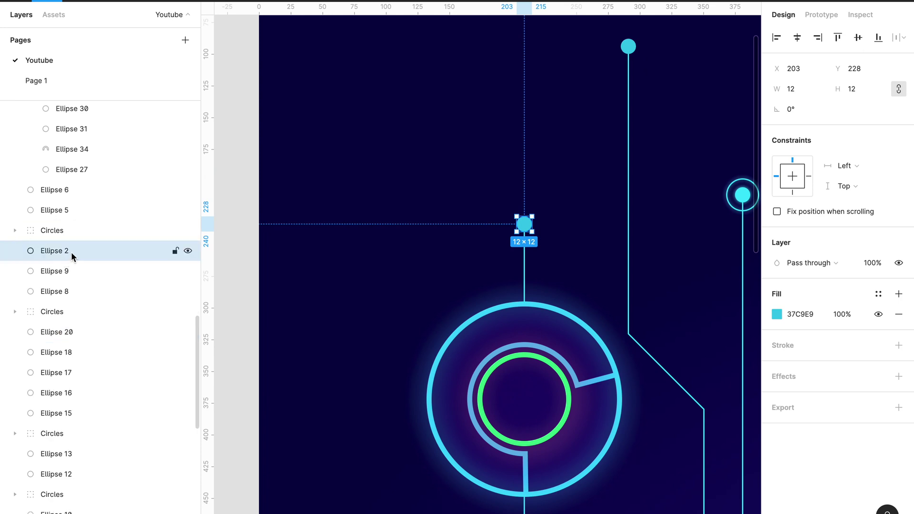
{"action": "key", "text": "ctrl+d"}
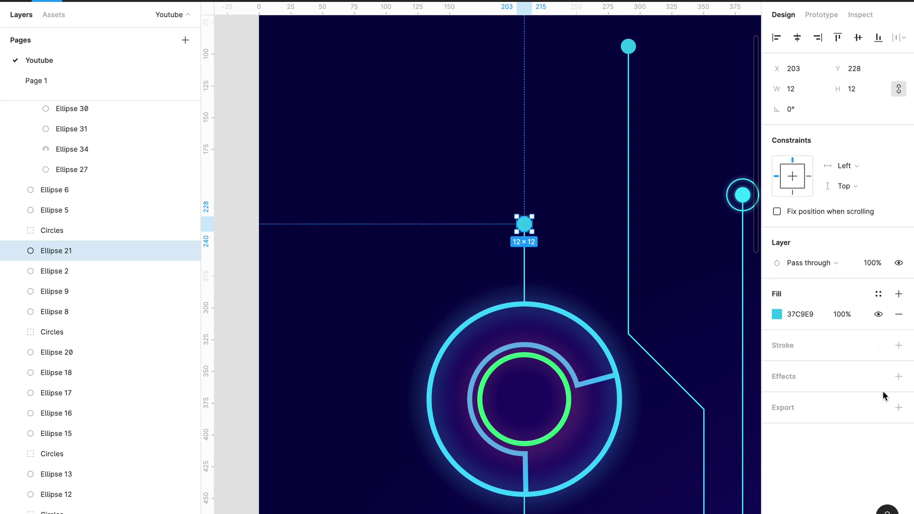
{"action": "left_click", "coordinate": [898, 376]}
{"action": "left_click", "coordinate": [827, 398]}
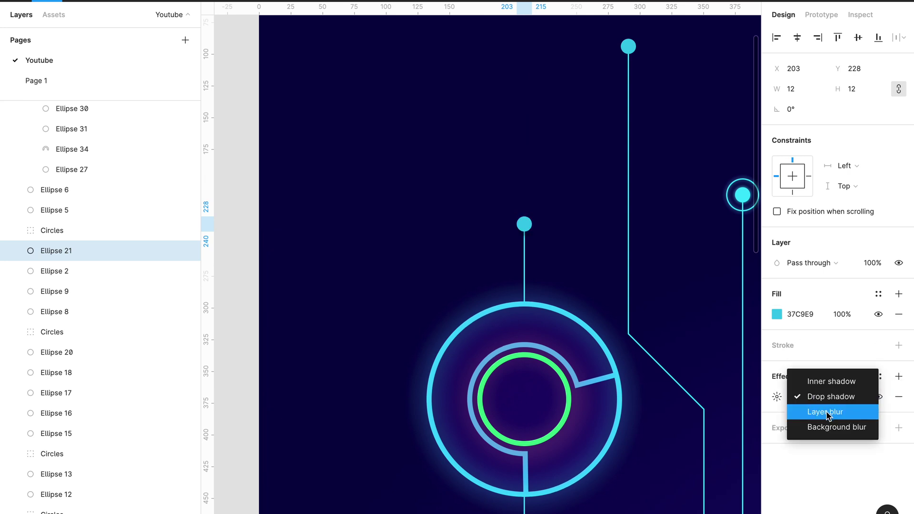
{"action": "left_click", "coordinate": [826, 412]}
{"action": "left_click", "coordinate": [776, 397]}
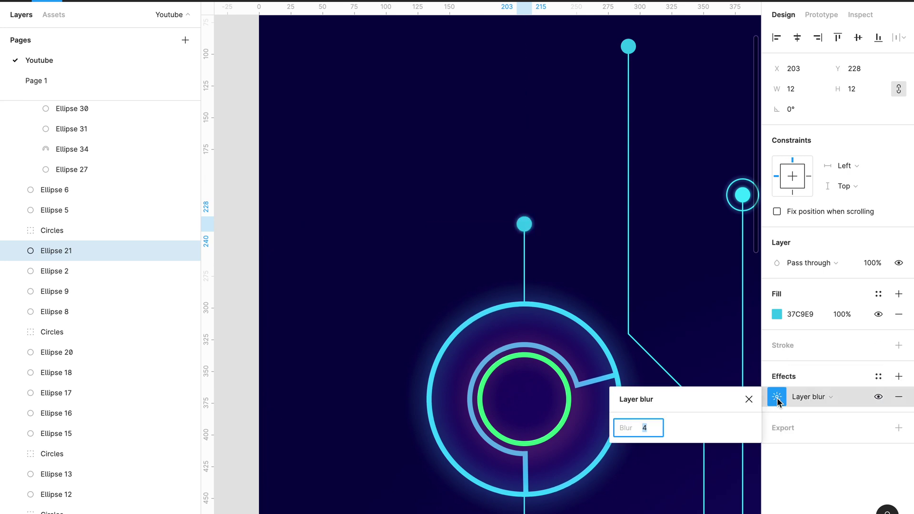
{"action": "type", "text": "20"}
{"action": "key", "text": "Return"}
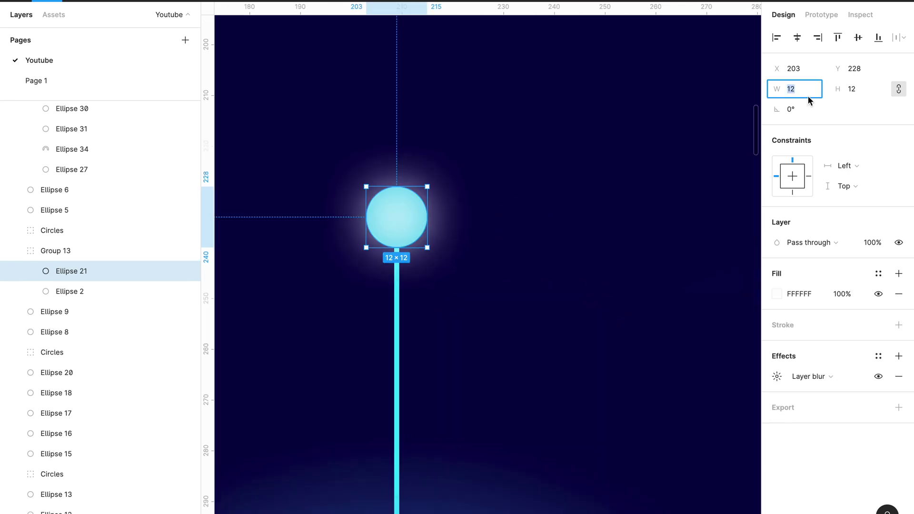
Make the glow 22×22, centre it on the dot, and sample the line's cyan fill.
{"action": "type", "text": "22"}
{"action": "key", "text": "Return"}
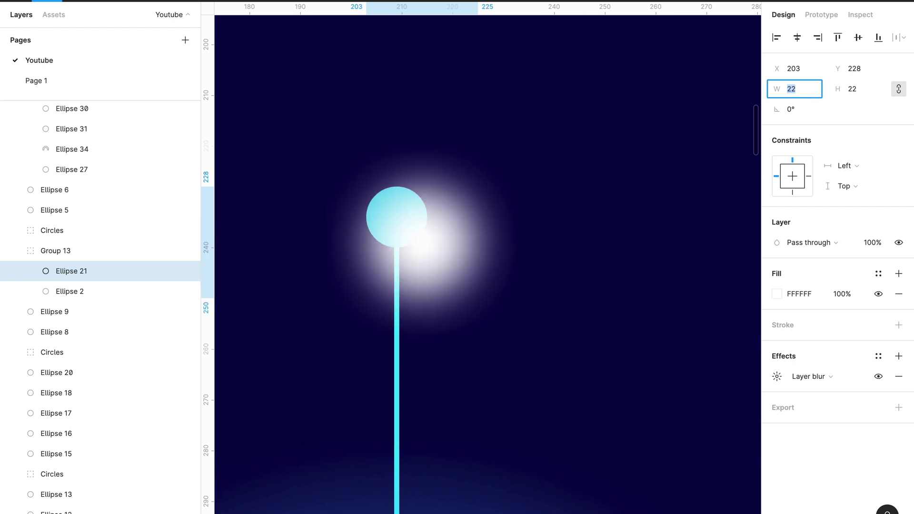
{"action": "left_click", "coordinate": [797, 37]}
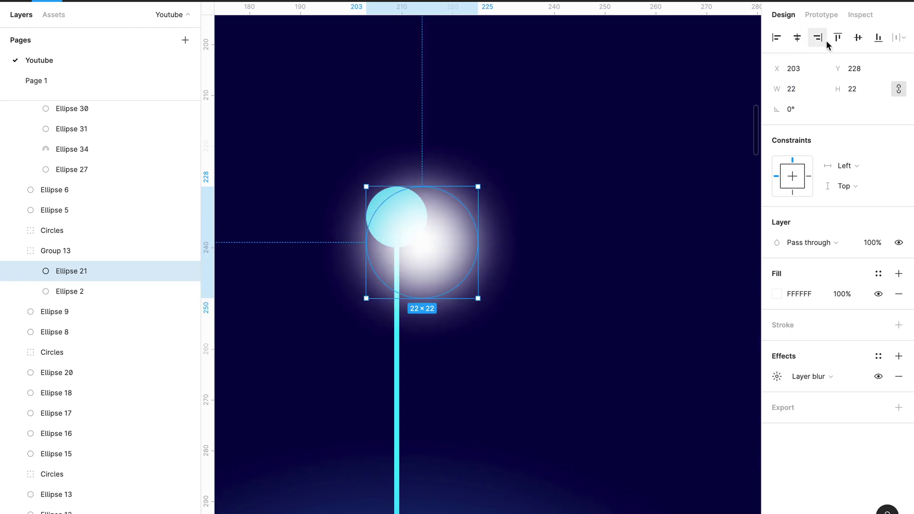
{"action": "left_click", "coordinate": [858, 37]}
{"action": "key", "text": "i"}
{"action": "left_click", "coordinate": [398, 417]}
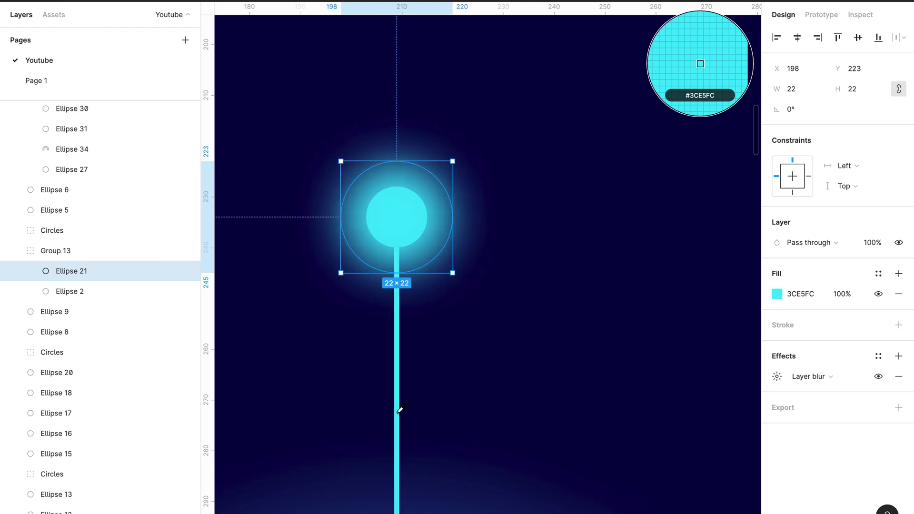
{"action": "left_click", "coordinate": [561, 355]}
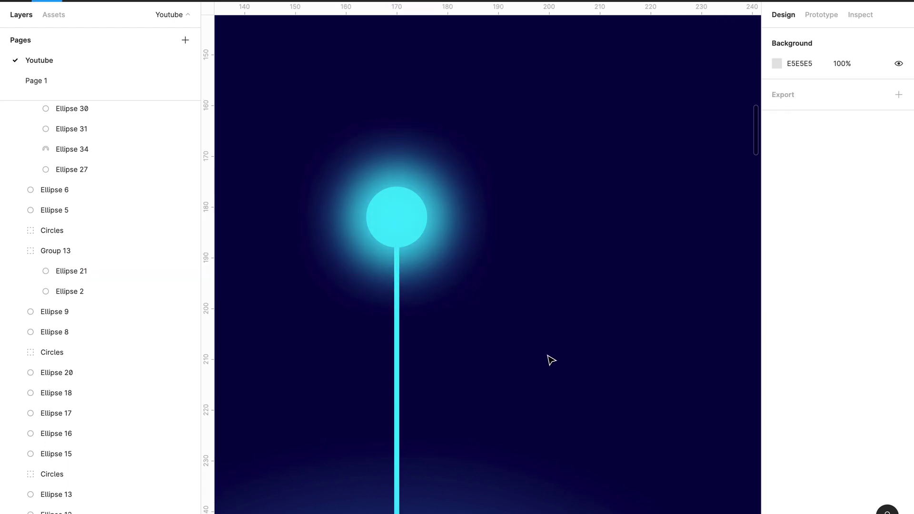
Set the glow ellipse's layer blur to 20.
{"action": "left_click", "coordinate": [449, 211]}
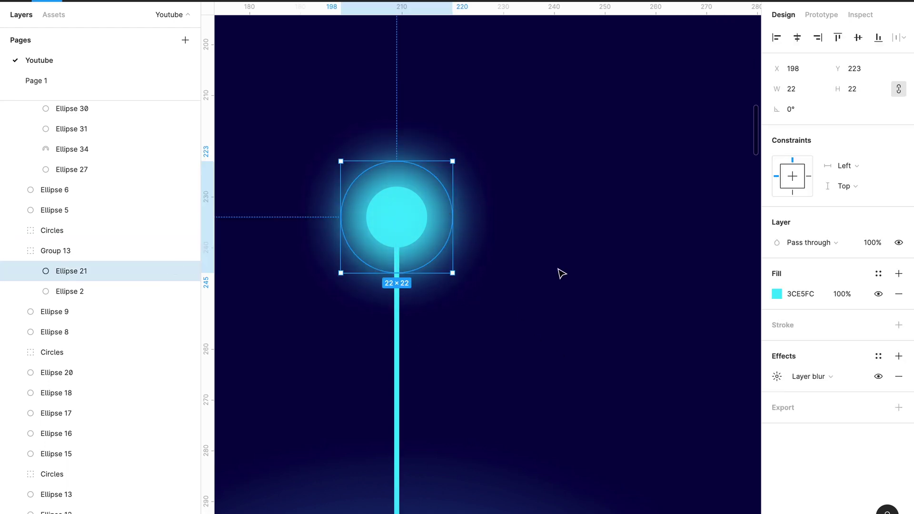
{"action": "left_click", "coordinate": [775, 378]}
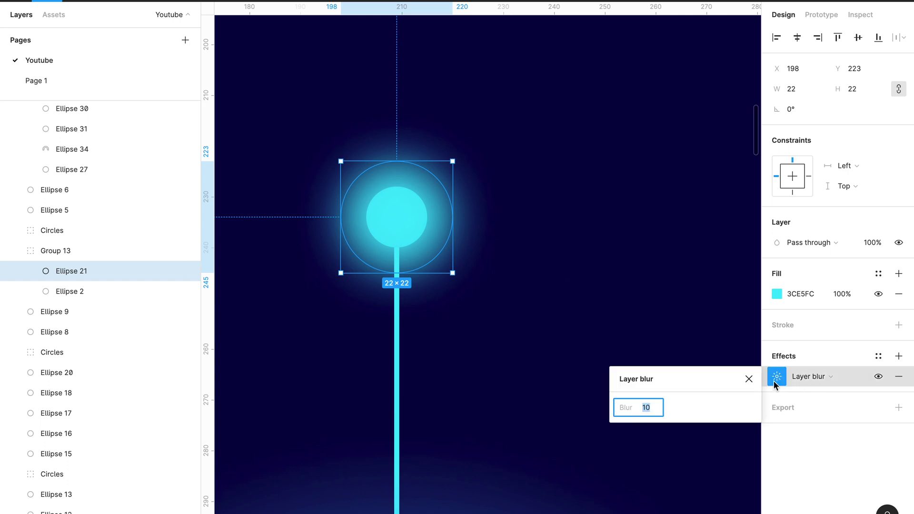
{"action": "type", "text": "20"}
{"action": "key", "text": "Return"}
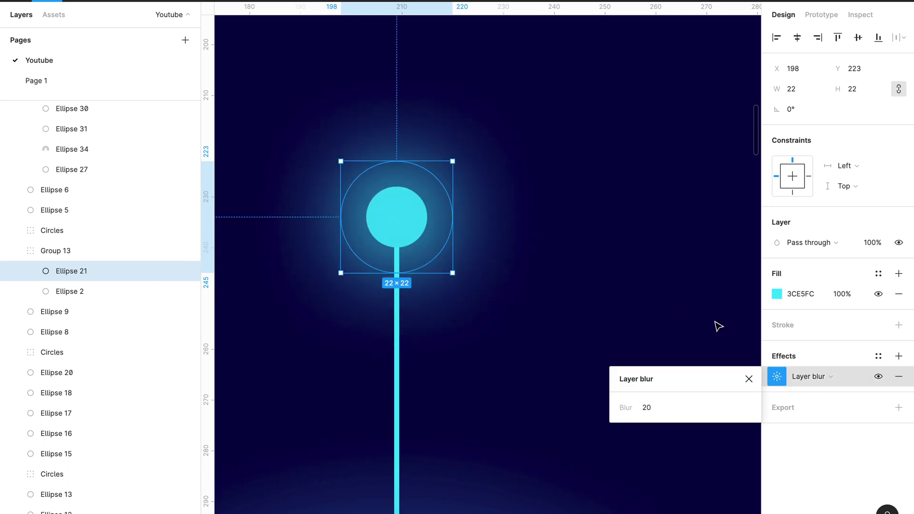
{"action": "left_click", "coordinate": [569, 398]}
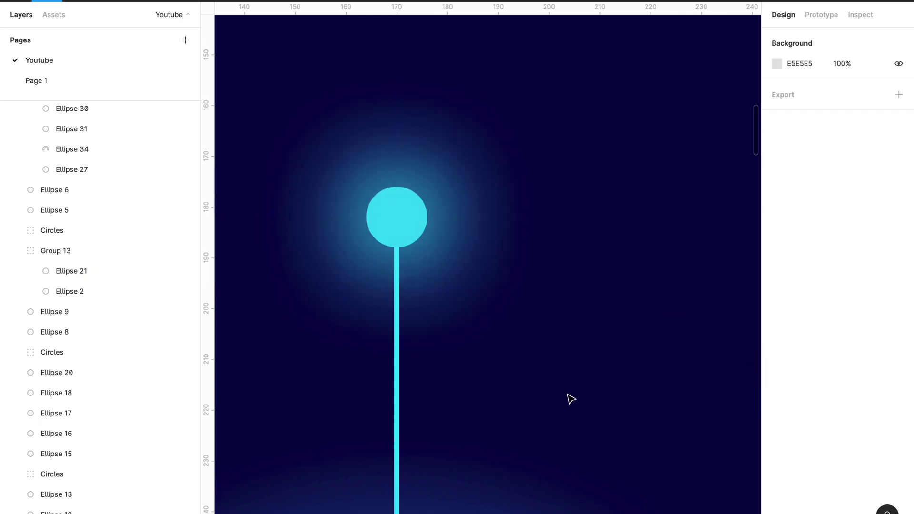
Rename the glowing dot's group to Circle.
{"action": "left_click", "coordinate": [61, 251]}
{"action": "double_click", "coordinate": [60, 250]}
{"action": "type", "text": "Circle"}
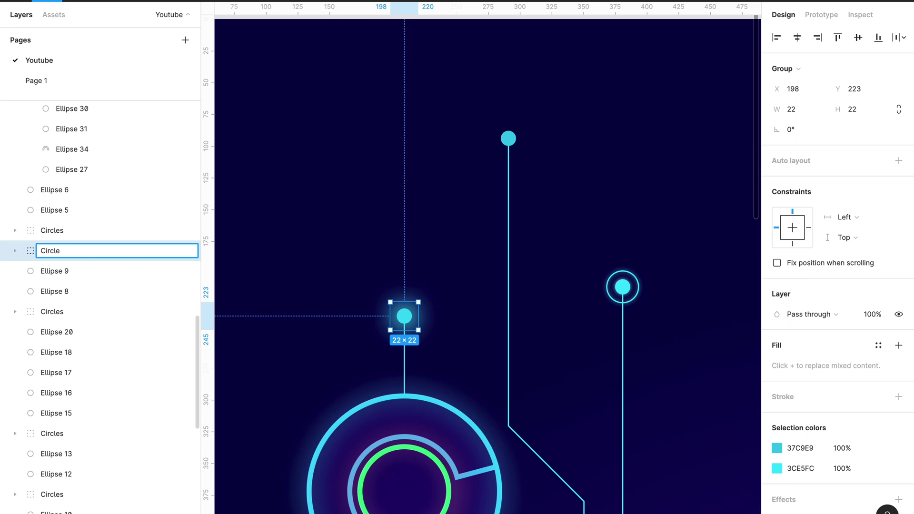
{"action": "key", "text": "Return"}
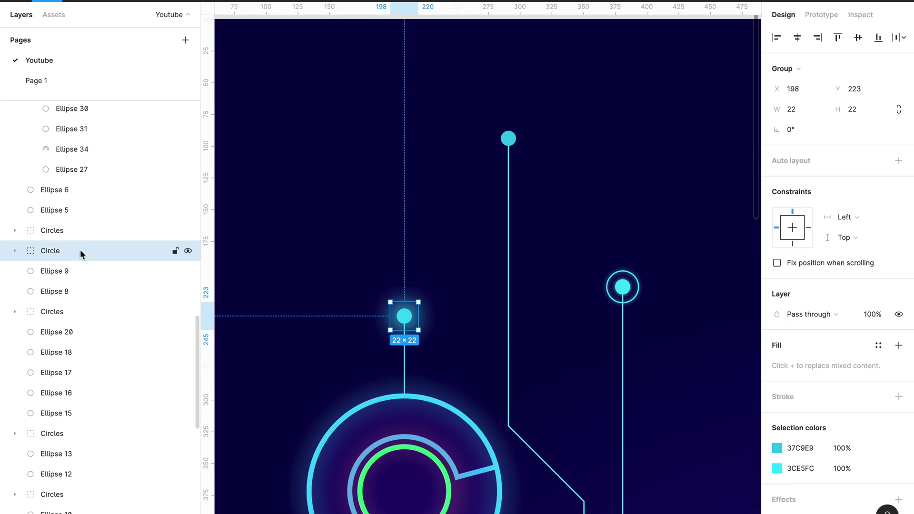
Paste-to-replace the plain dot atop the middle line with the Circle group, nudged left.
{"action": "left_click", "coordinate": [508, 142]}
{"action": "right_click", "coordinate": [507, 142]}
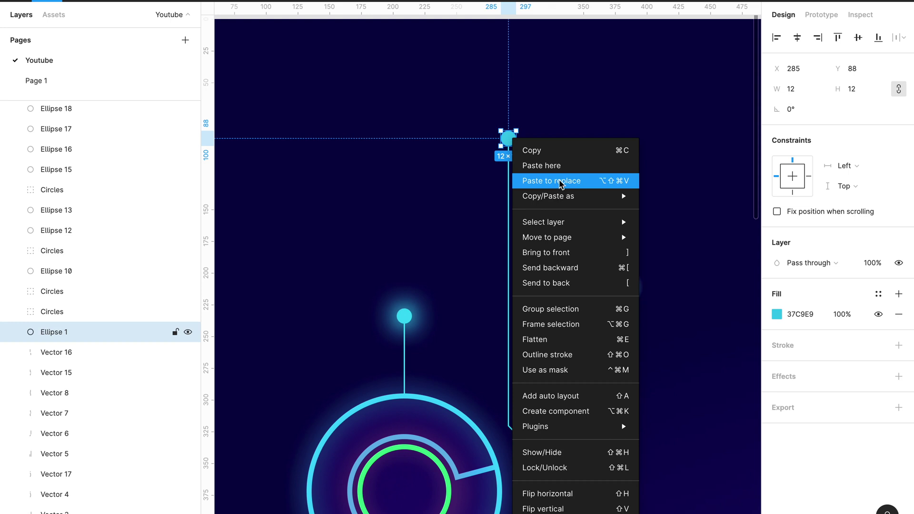
{"action": "left_click", "coordinate": [560, 182]}
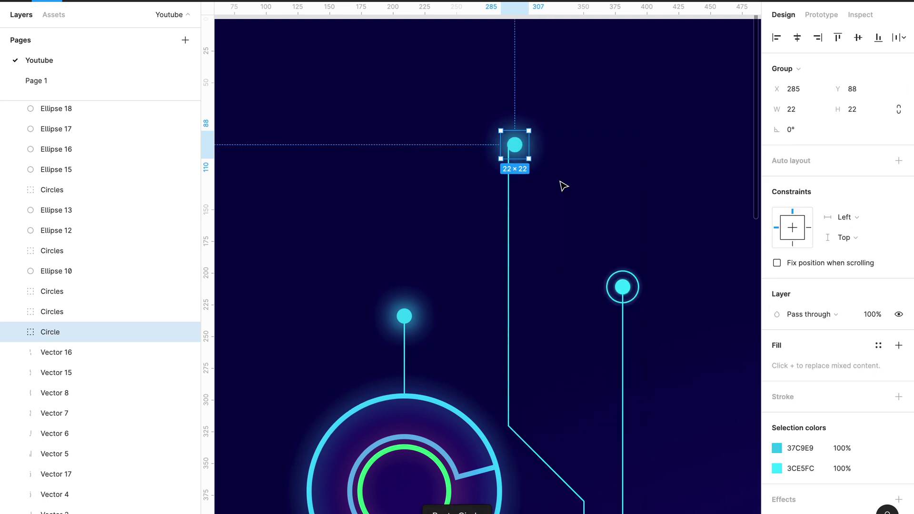
{"action": "key", "text": "Left"}
{"action": "key", "text": "Left"}
{"action": "key", "text": "Left"}
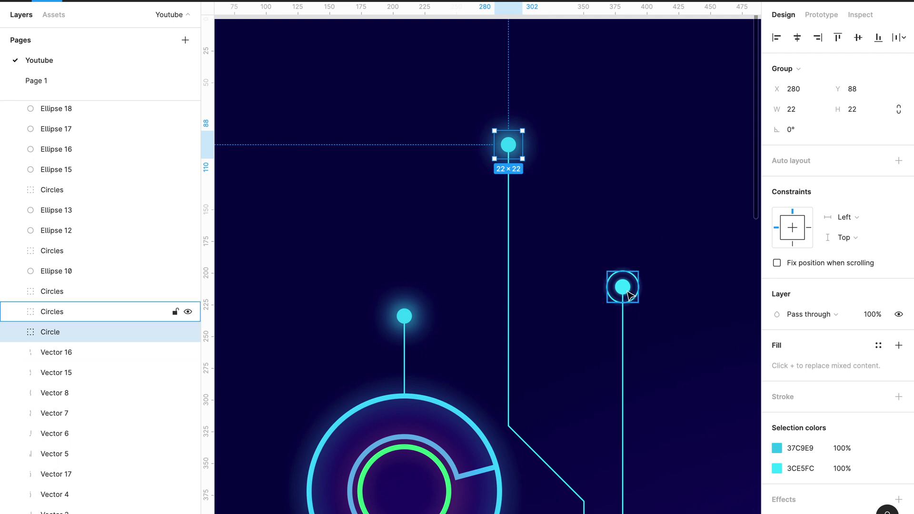
{"action": "scroll", "coordinate": [551, 386], "scroll_direction": "right", "scroll_amount": 3}
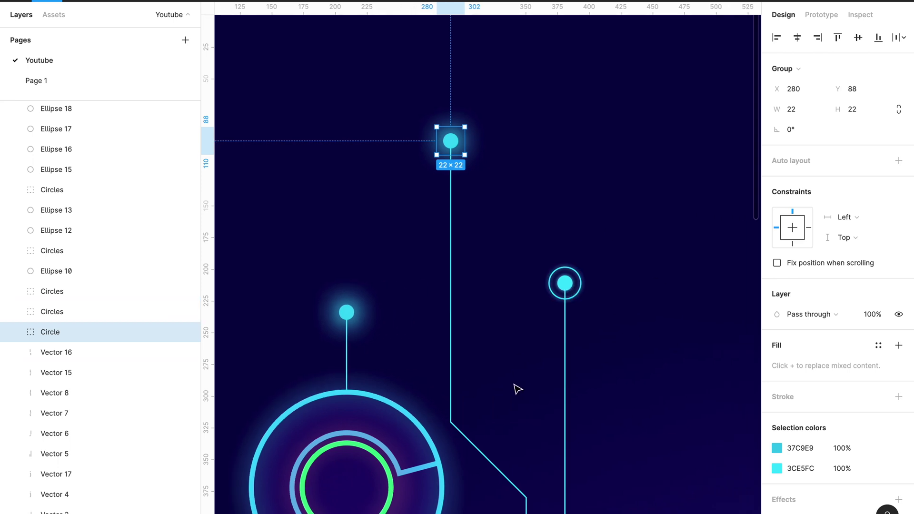
{"action": "double_click", "coordinate": [561, 288]}
{"action": "right_click", "coordinate": [561, 288]}
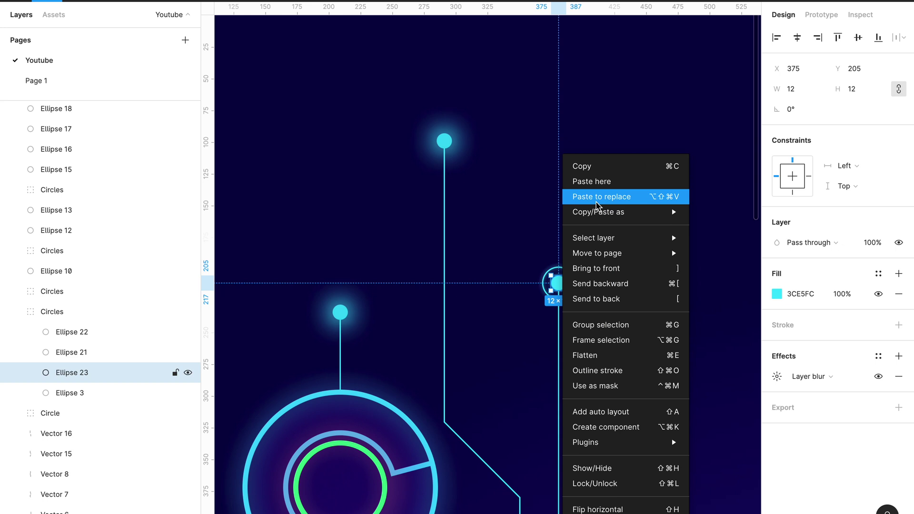
Replace the ringed dot with the Circle group and enlarge its glow to 42, centred.
{"action": "left_click", "coordinate": [596, 197]}
{"action": "mouse_move", "coordinate": [107, 372]}
{"action": "key", "text": "Return"}
{"action": "left_click", "coordinate": [807, 93]}
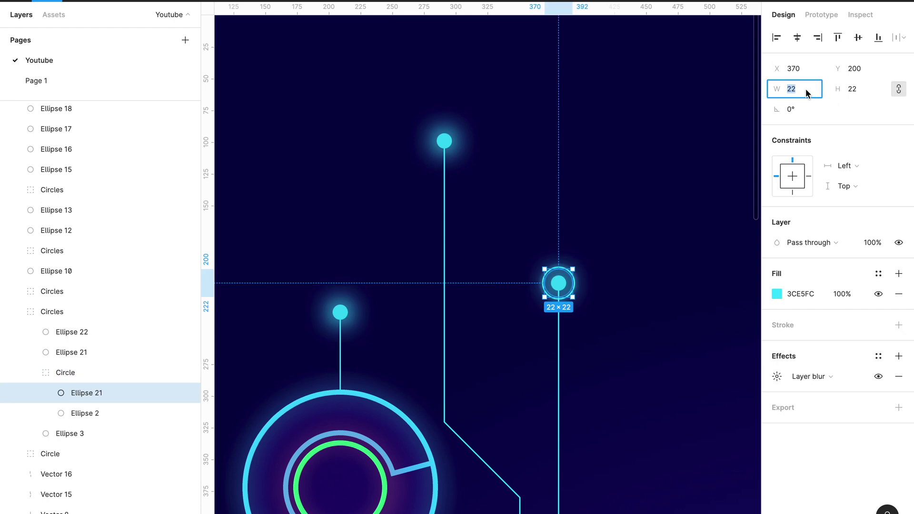
{"action": "type", "text": "32"}
{"action": "key", "text": "Return"}
{"action": "key", "text": "shift+Up"}
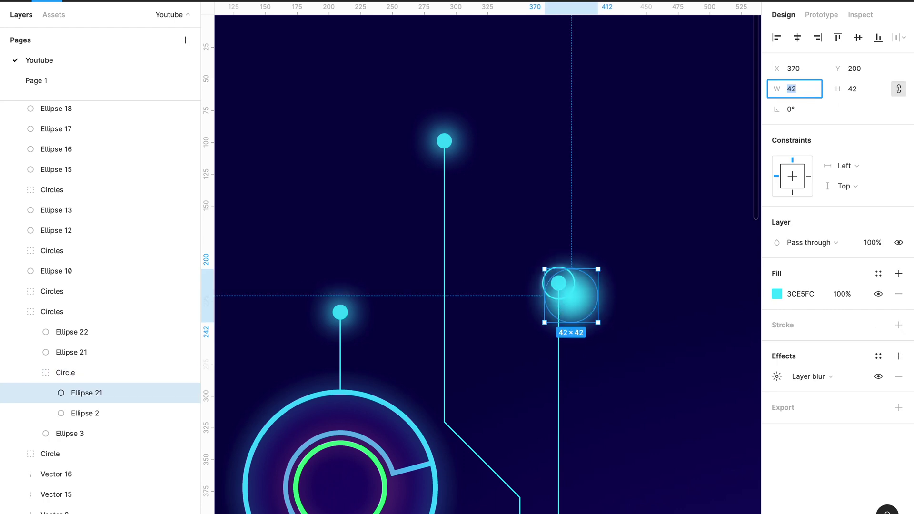
{"action": "key", "text": "Escape"}
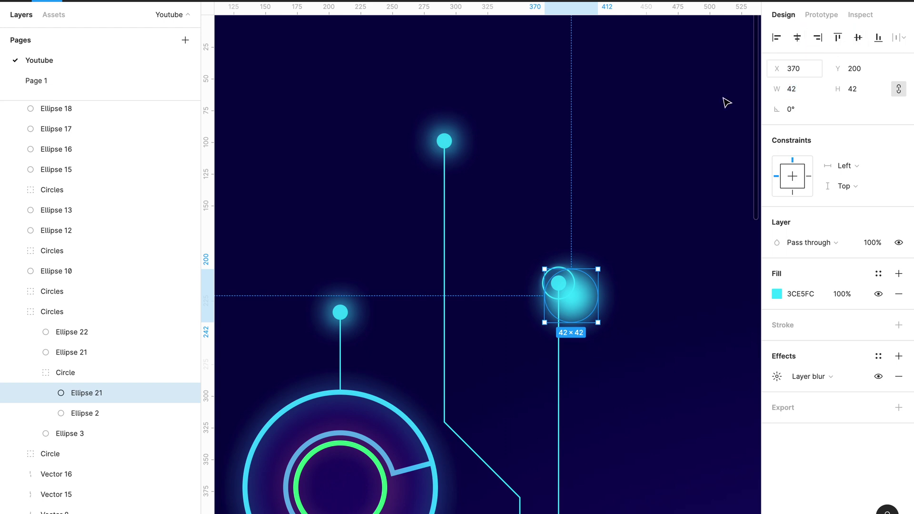
{"action": "key", "text": "shift+Left"}
{"action": "key", "text": "shift+Up"}
Check the glow's layer blur and set its fill opacity to 70%.
{"action": "left_click", "coordinate": [777, 377]}
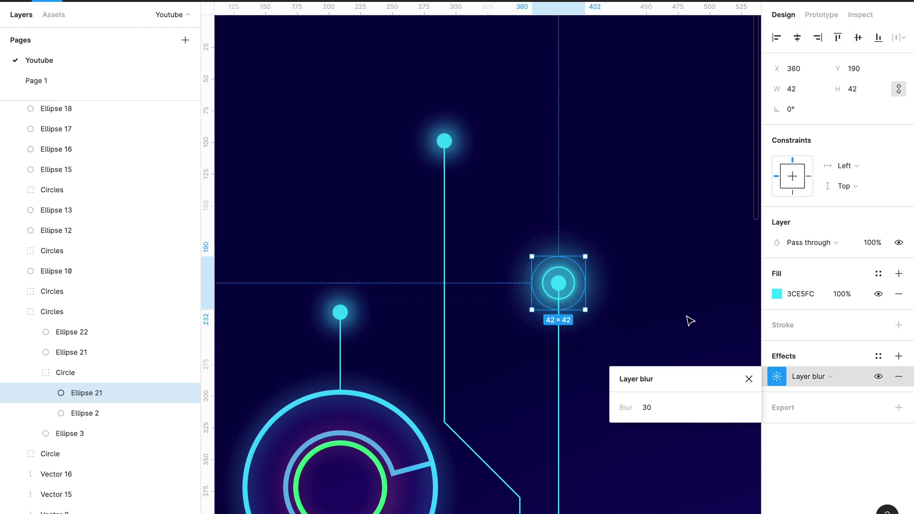
{"action": "scroll", "coordinate": [707, 339], "scroll_direction": "down", "scroll_amount": 2}
{"action": "scroll", "coordinate": [708, 338], "scroll_direction": "right", "scroll_amount": 3}
{"action": "left_click", "coordinate": [186, 393]}
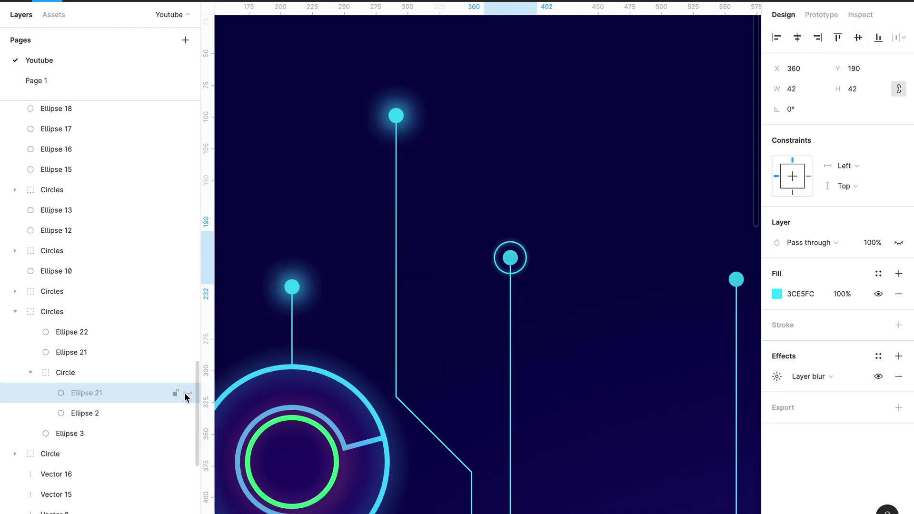
{"action": "left_click", "coordinate": [843, 295]}
{"action": "type", "text": "70"}
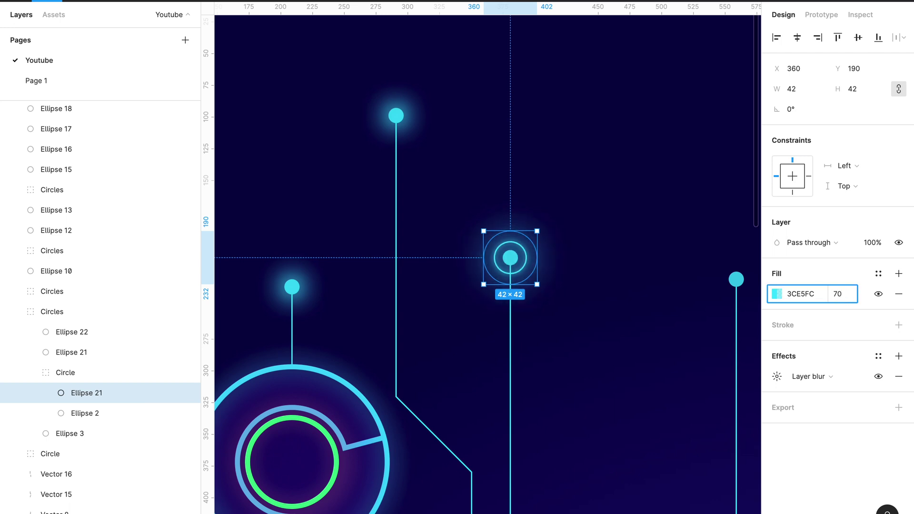
{"action": "left_click", "coordinate": [568, 358]}
{"action": "scroll", "coordinate": [495, 238], "scroll_direction": "up", "scroll_amount": 1}
{"action": "scroll", "coordinate": [495, 239], "scroll_direction": "left", "scroll_amount": 1}
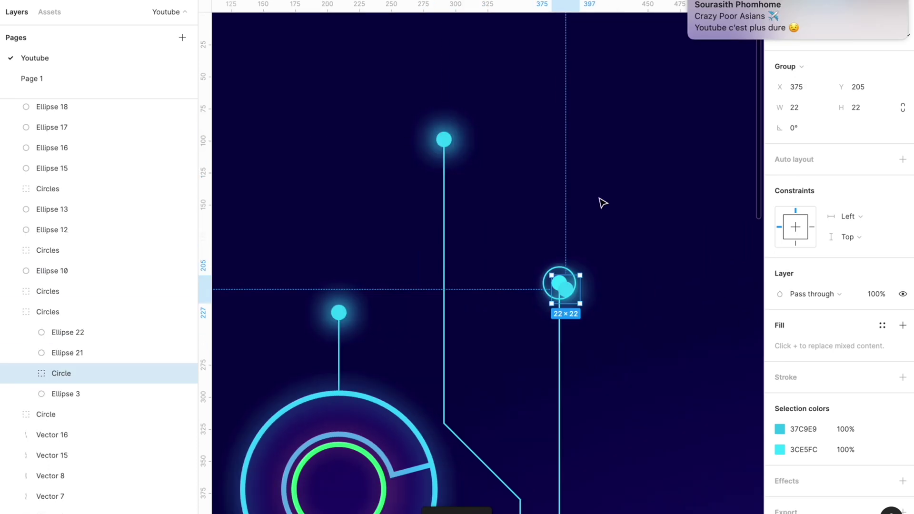